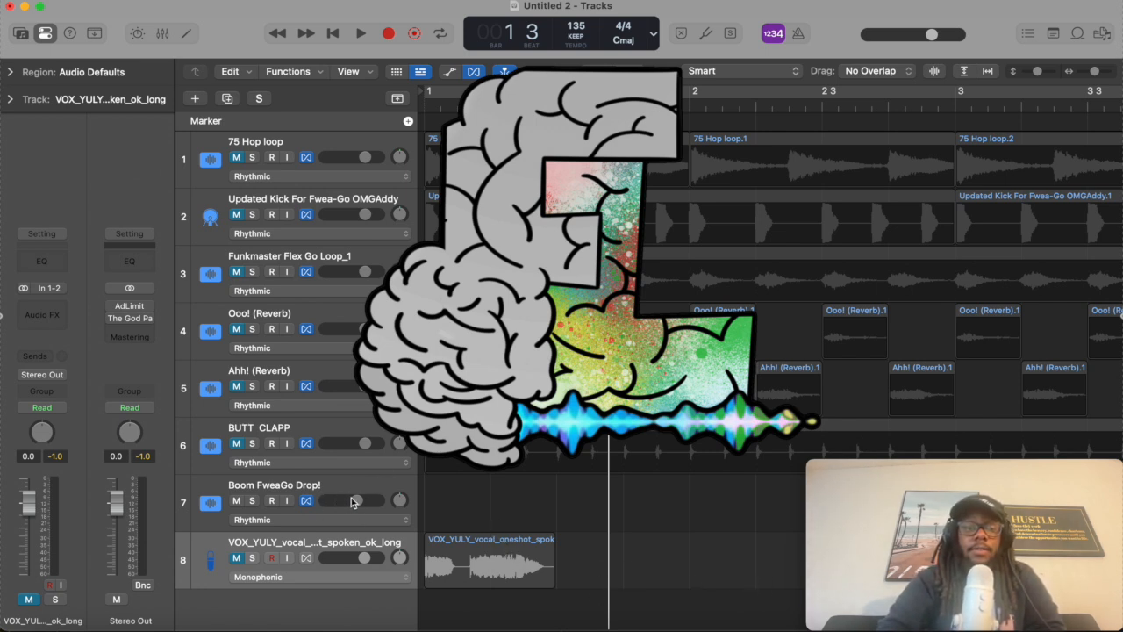
Step: Hide tracks 1 to 7, from 75 Hop loop to Boom FweaGo Drop!, so only the spoken vocal track remains shown
{"action": "left_click", "coordinate": [320, 491]}
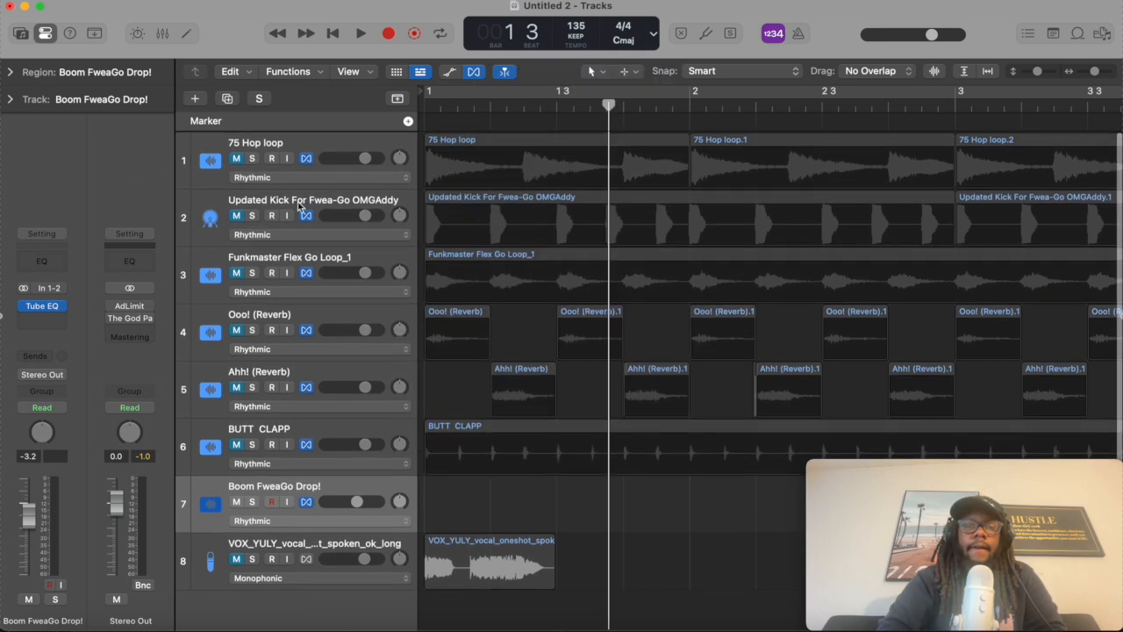
{"action": "left_click", "coordinate": [316, 143], "text": "shift"}
{"action": "key", "text": "h"}
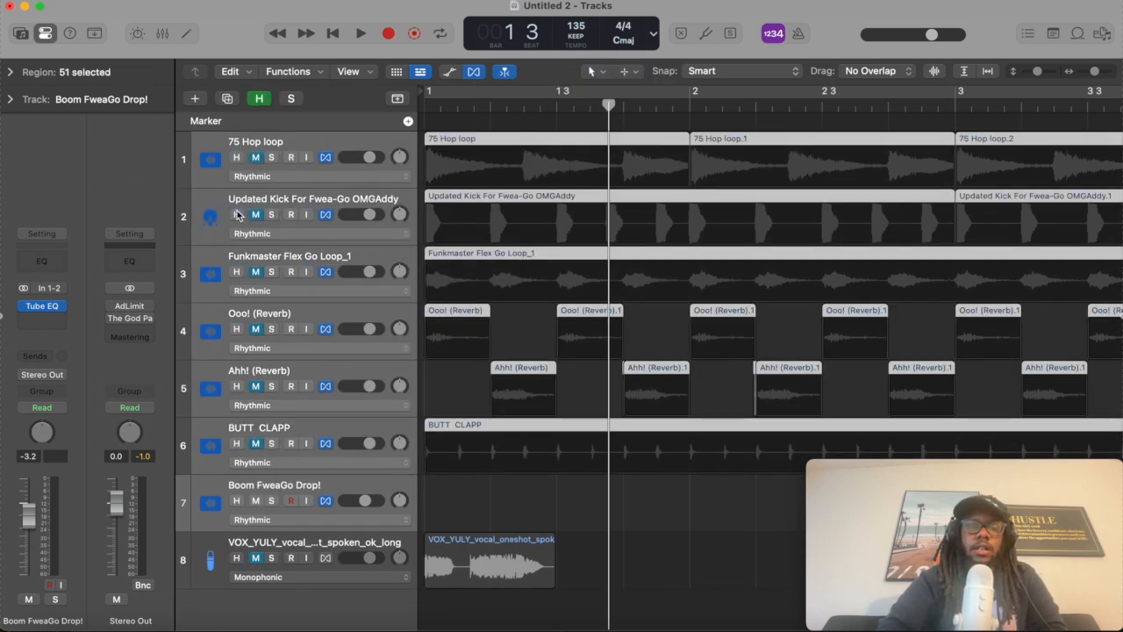
{"action": "left_click", "coordinate": [237, 503]}
{"action": "key", "text": "h"}
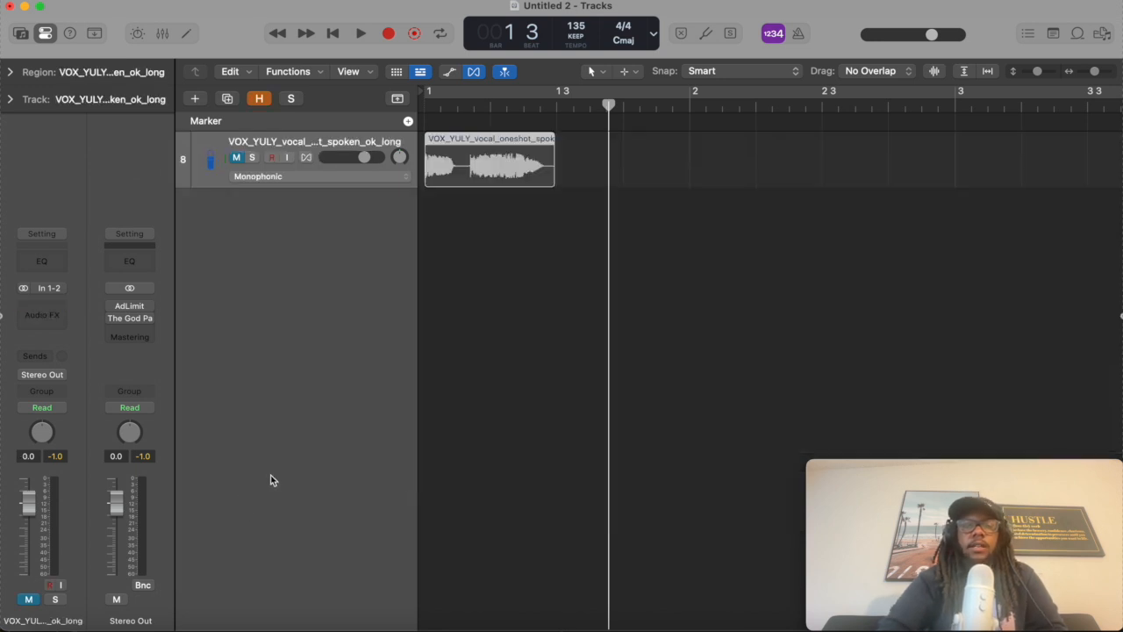
Step: Unmute the spoken vocal track and play its region from the start of the project
{"action": "key", "text": "Return"}
{"action": "left_click", "coordinate": [237, 157]}
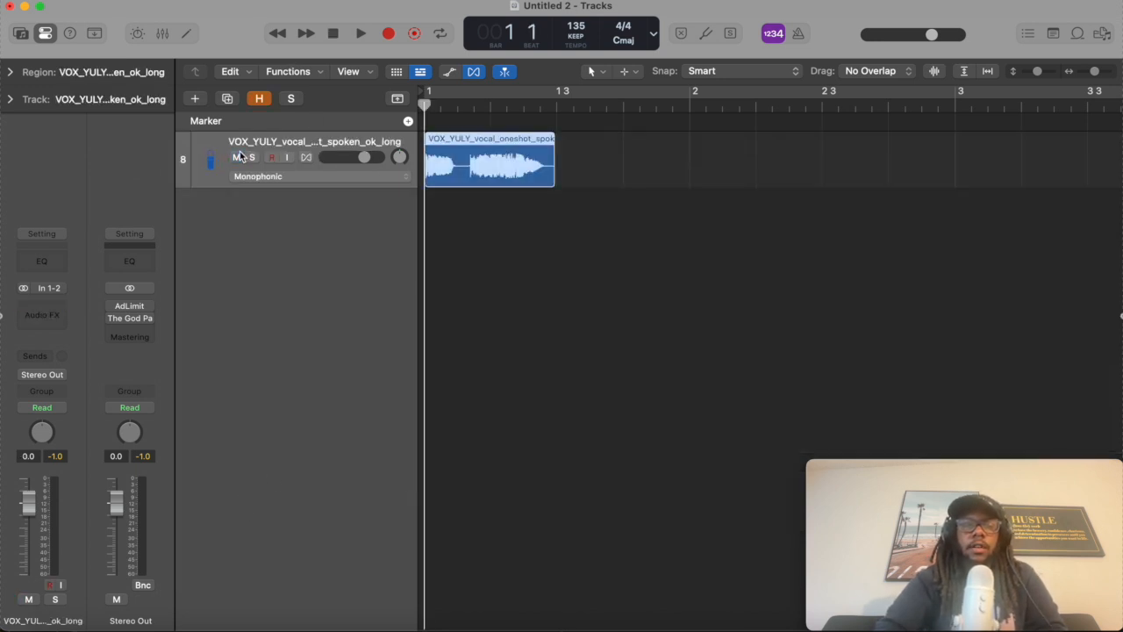
{"action": "key", "text": "space"}
{"action": "key", "text": "space"}
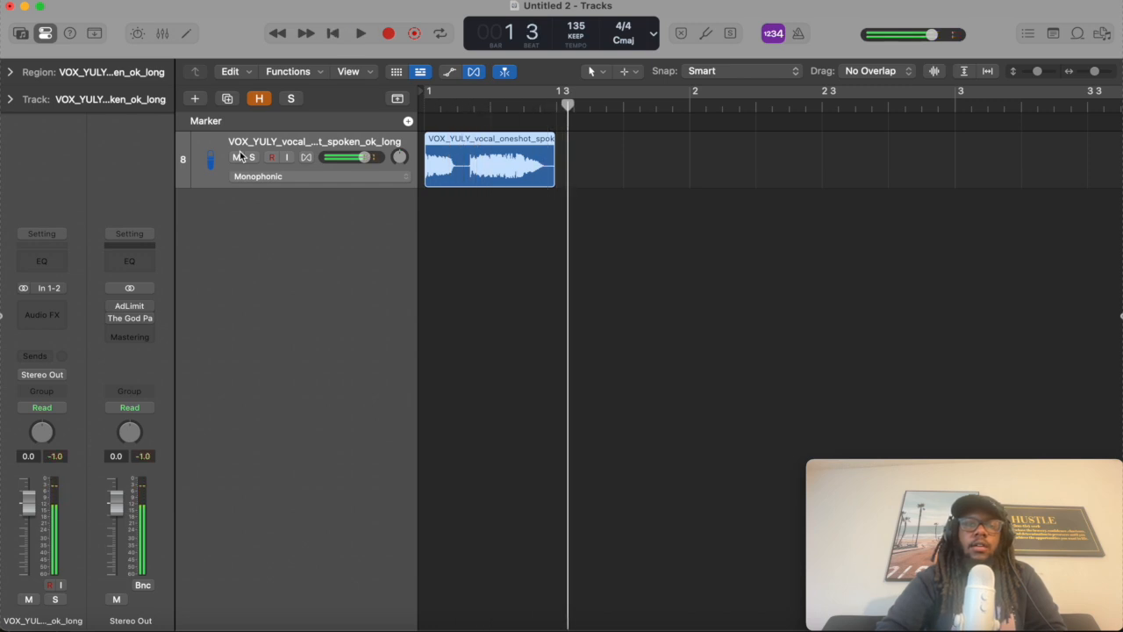
Step: Split the vocal region at the playhead, placed exactly where the second spoken word begins
{"action": "left_click", "coordinate": [475, 107]}
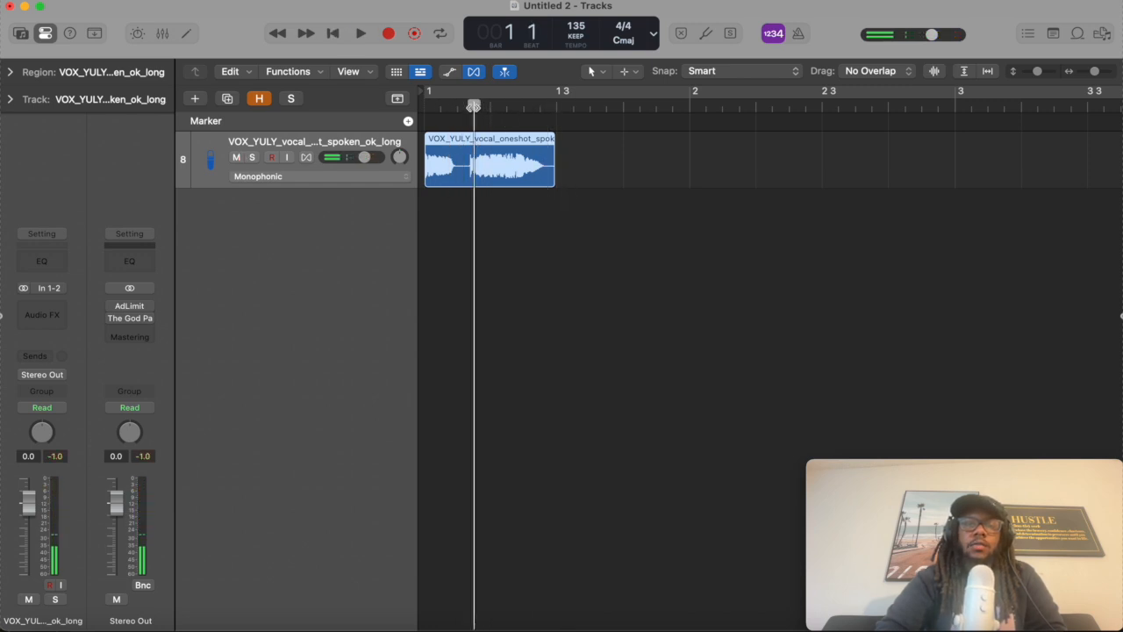
{"action": "key", "text": "super+Right"}
{"action": "key", "text": "super+Right"}
{"action": "key", "text": "super+Right"}
{"action": "key", "text": "super+Right"}
{"action": "key", "text": "super+Right"}
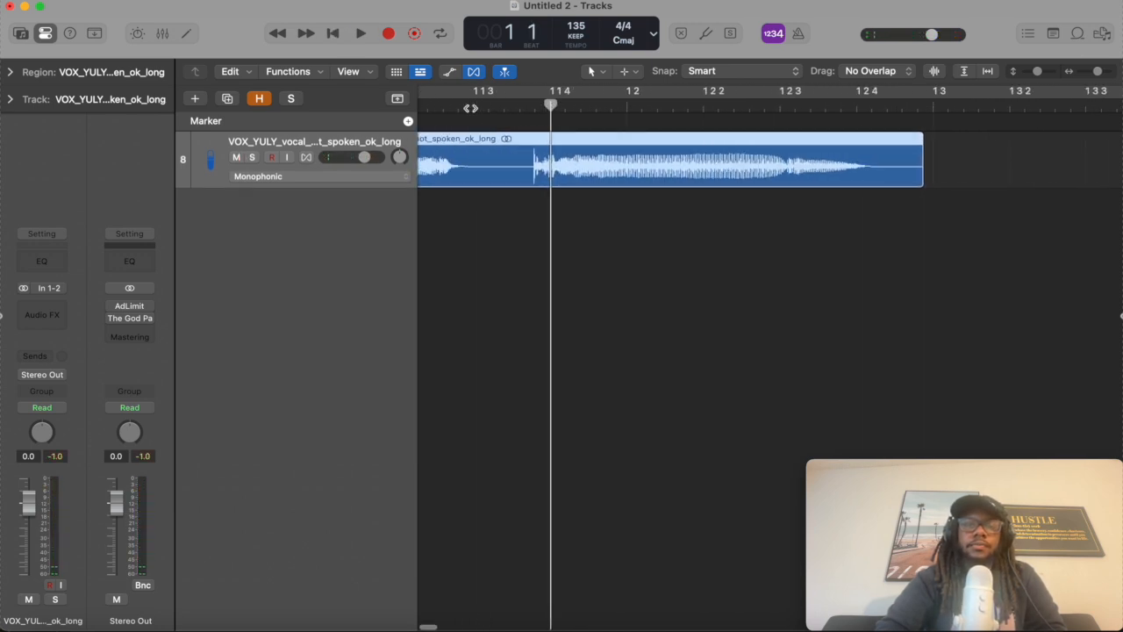
{"action": "left_click", "coordinate": [526, 107]}
{"action": "left_click_drag", "start_coordinate": [527, 106], "coordinate": [534, 106]}
{"action": "key", "text": "super+t"}
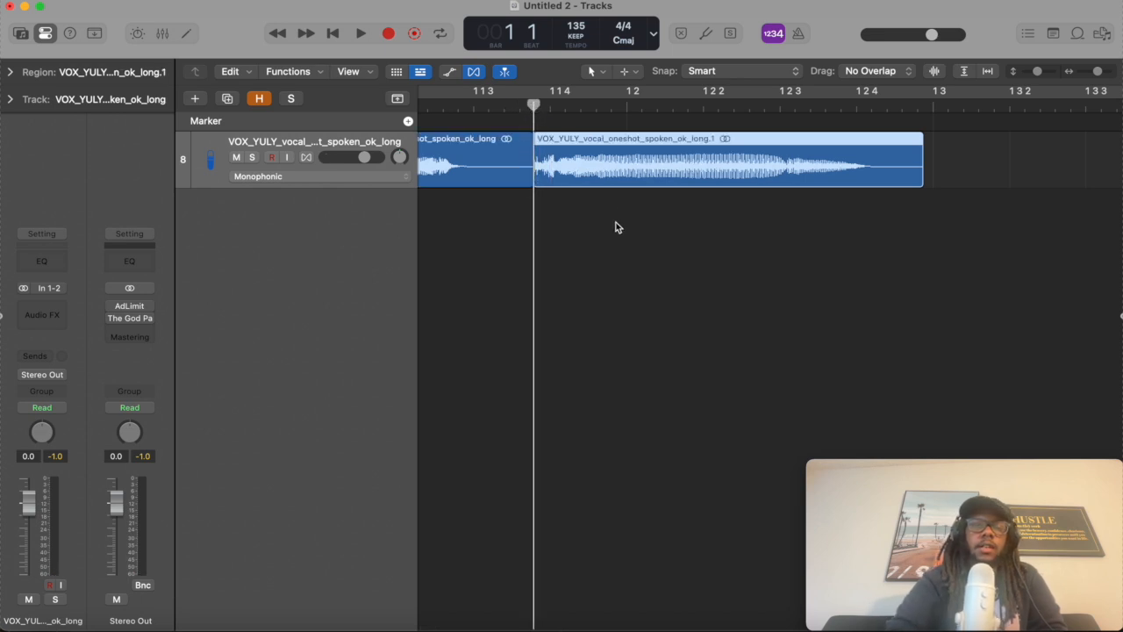
Step: Move the second half of the split vocal region down onto its own new audio track
{"action": "left_click_drag", "start_coordinate": [623, 164], "coordinate": [625, 223]}
{"action": "left_click", "coordinate": [589, 270]}
{"action": "left_click", "coordinate": [619, 227]}
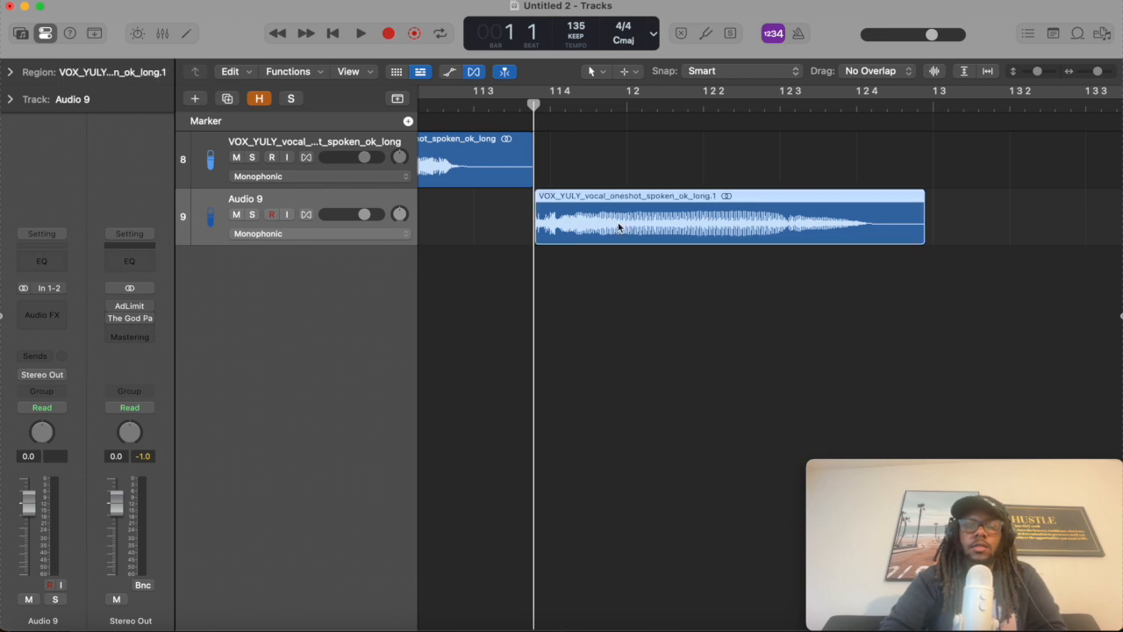
Step: Mute the Audio 9 track and play the first vocal region alone from the project start
{"action": "key", "text": "m"}
{"action": "key", "text": "Return"}
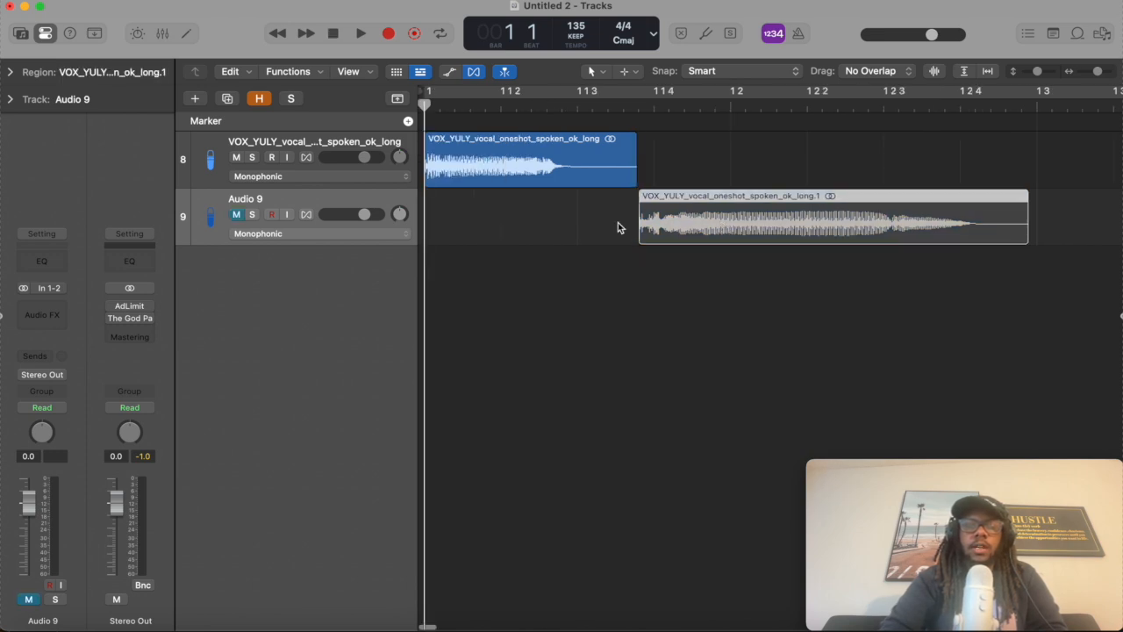
{"action": "key", "text": "space"}
{"action": "key", "text": "space"}
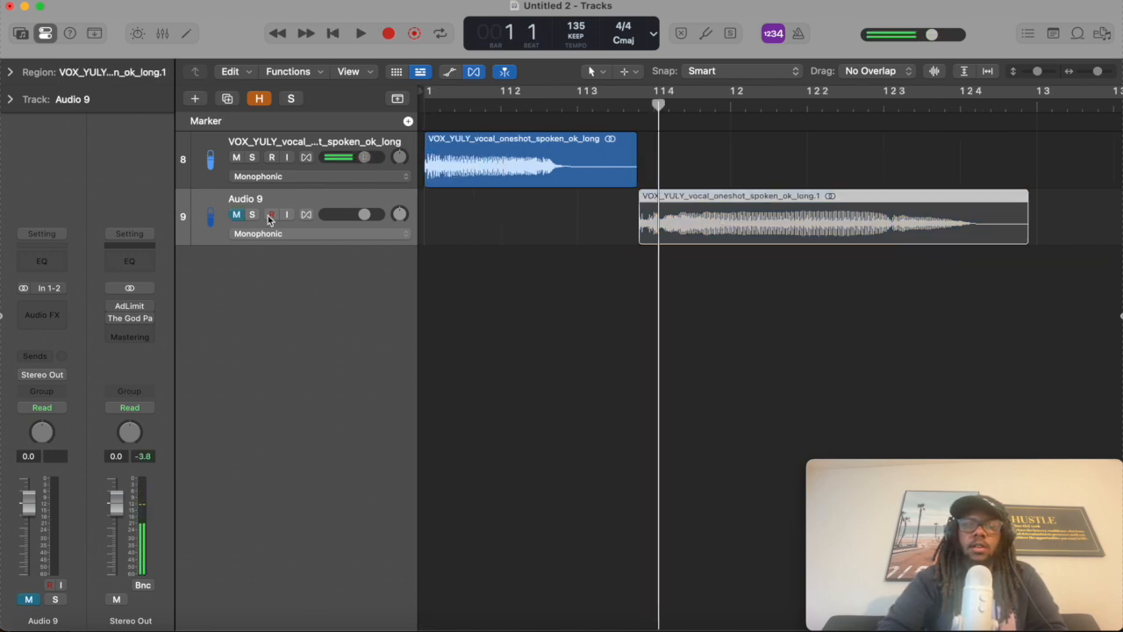
Step: Play the Audio 9 region alone with the original vocal track temporarily muted, leaving both tracks unmuted
{"action": "left_click", "coordinate": [235, 215]}
{"action": "left_click", "coordinate": [235, 157]}
{"action": "left_click", "coordinate": [629, 103]}
{"action": "key", "text": "space"}
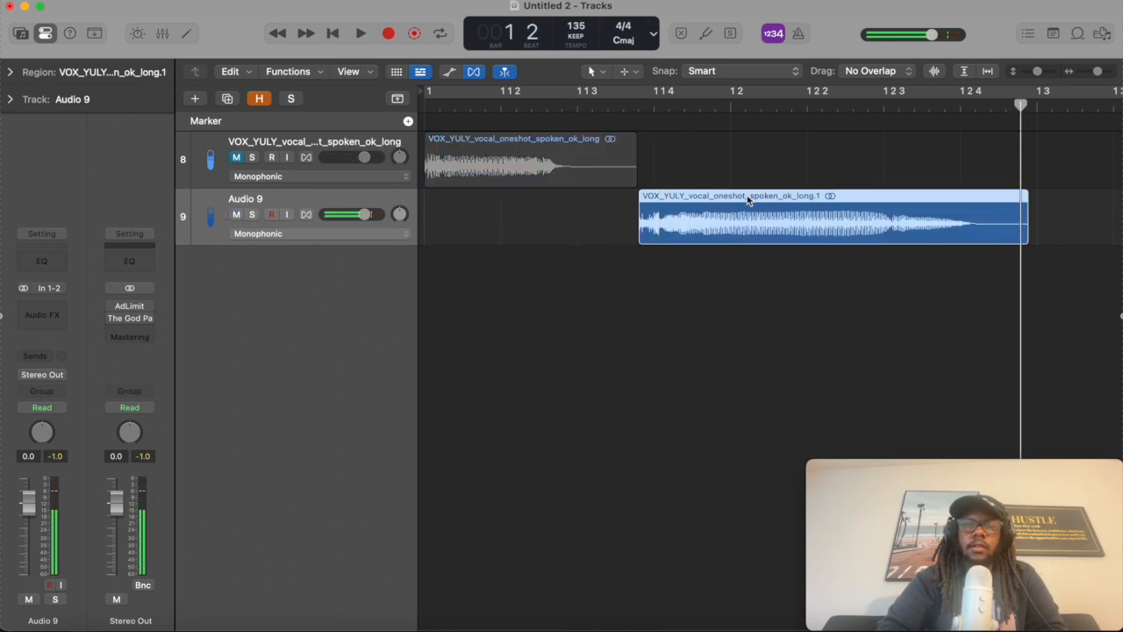
{"action": "key", "text": "super+Left"}
{"action": "left_click", "coordinate": [594, 295]}
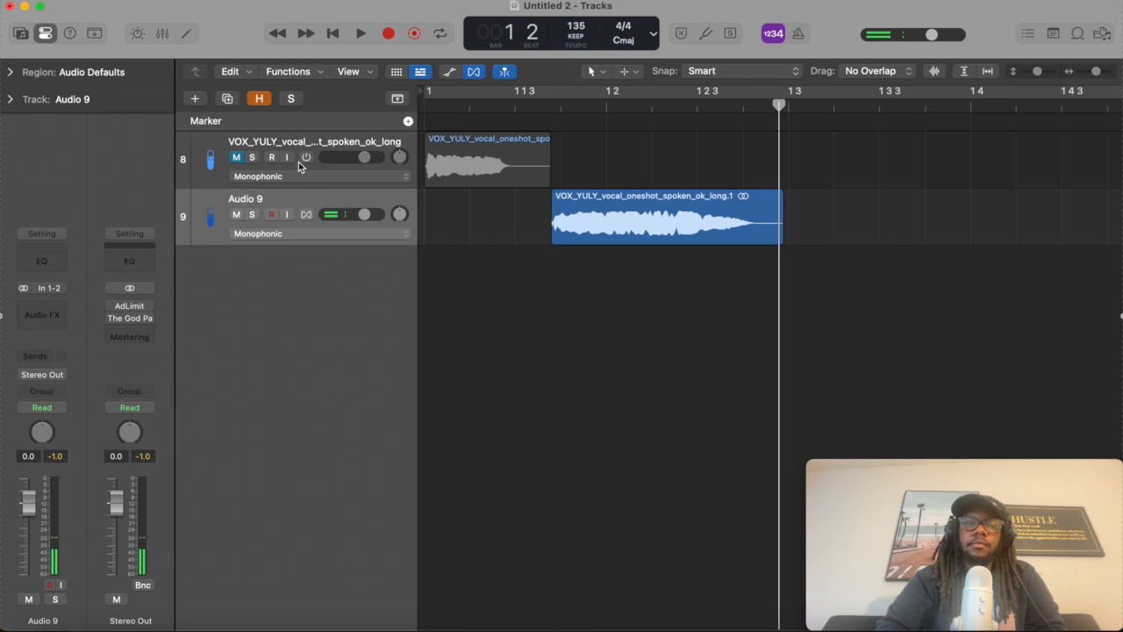
{"action": "left_click", "coordinate": [236, 158]}
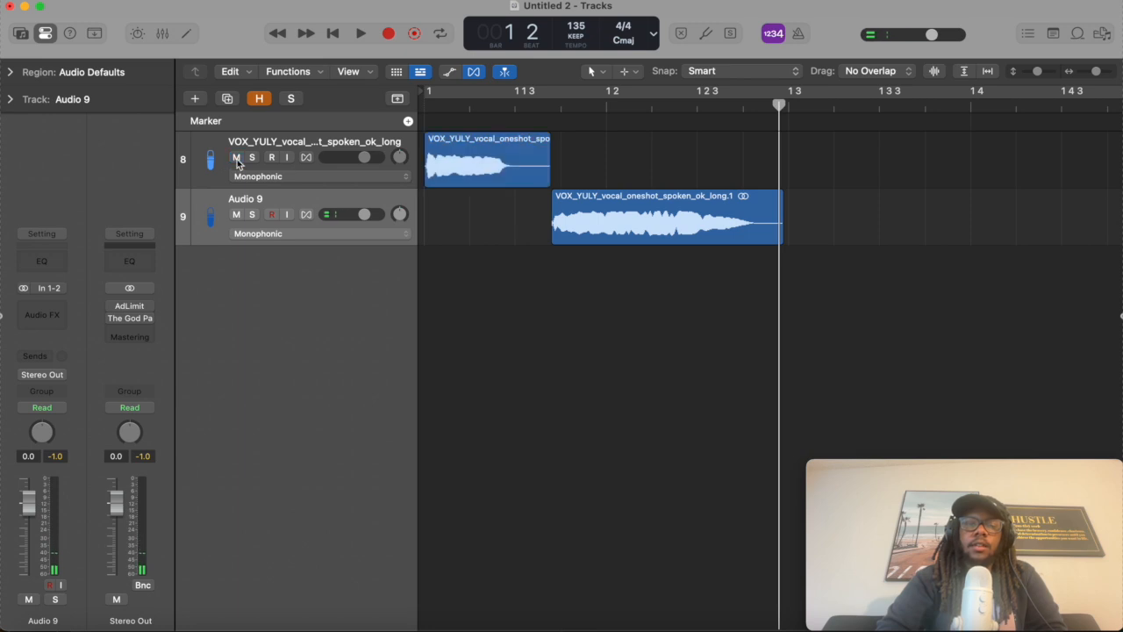
{"action": "left_click", "coordinate": [470, 167]}
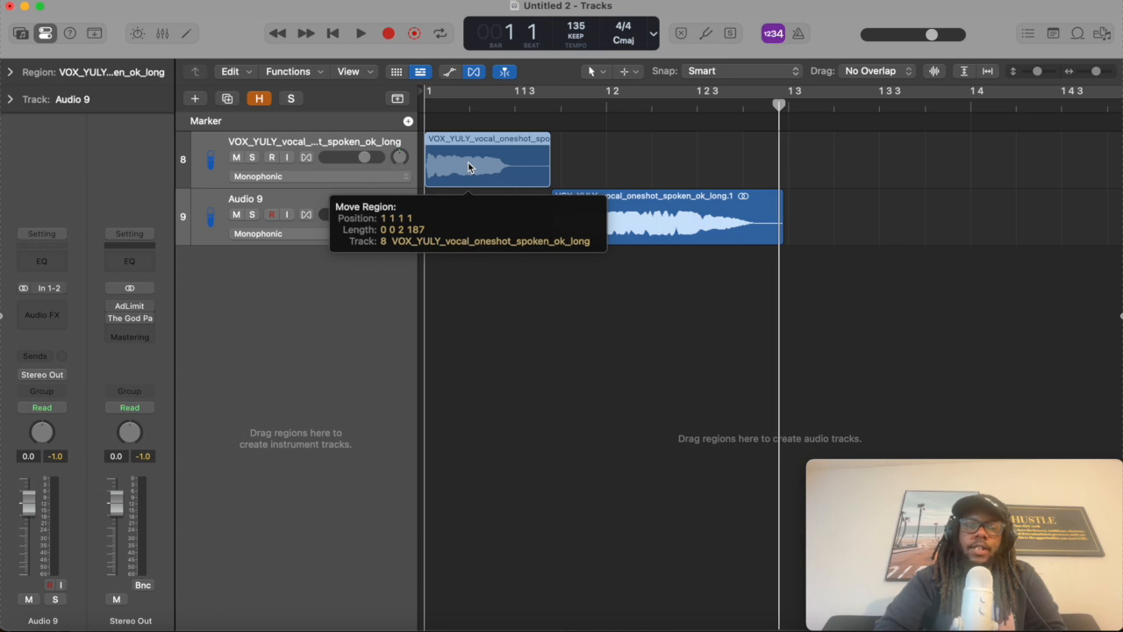
{"action": "left_click_drag", "start_coordinate": [467, 164], "coordinate": [331, 317]}
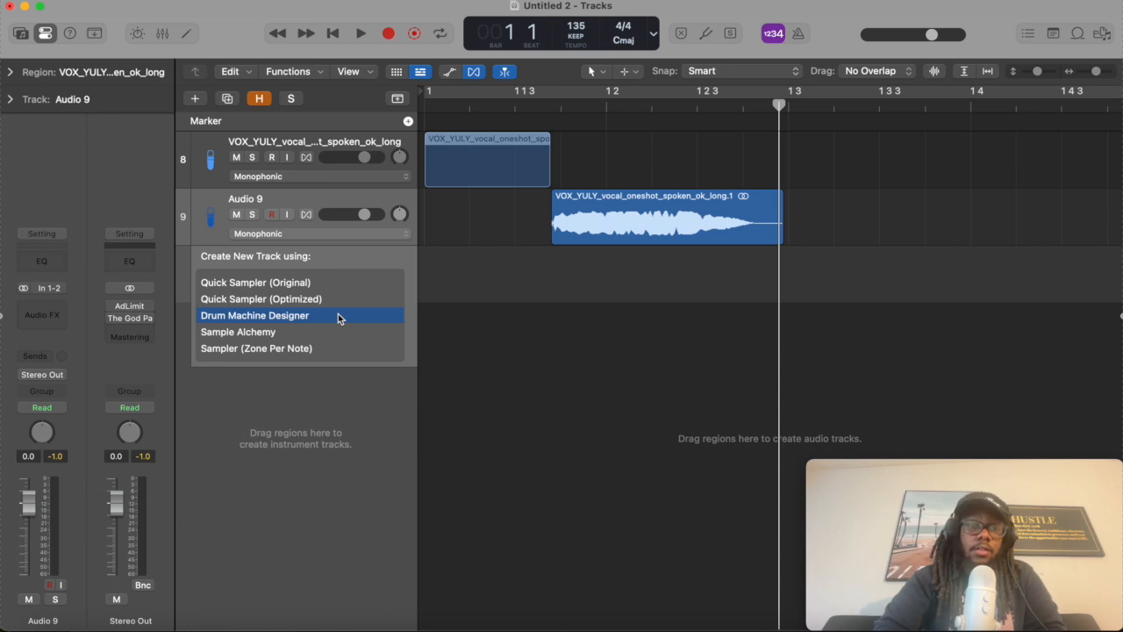
{"action": "left_click_drag", "start_coordinate": [338, 314], "coordinate": [465, 168]}
{"action": "left_click", "coordinate": [459, 173]}
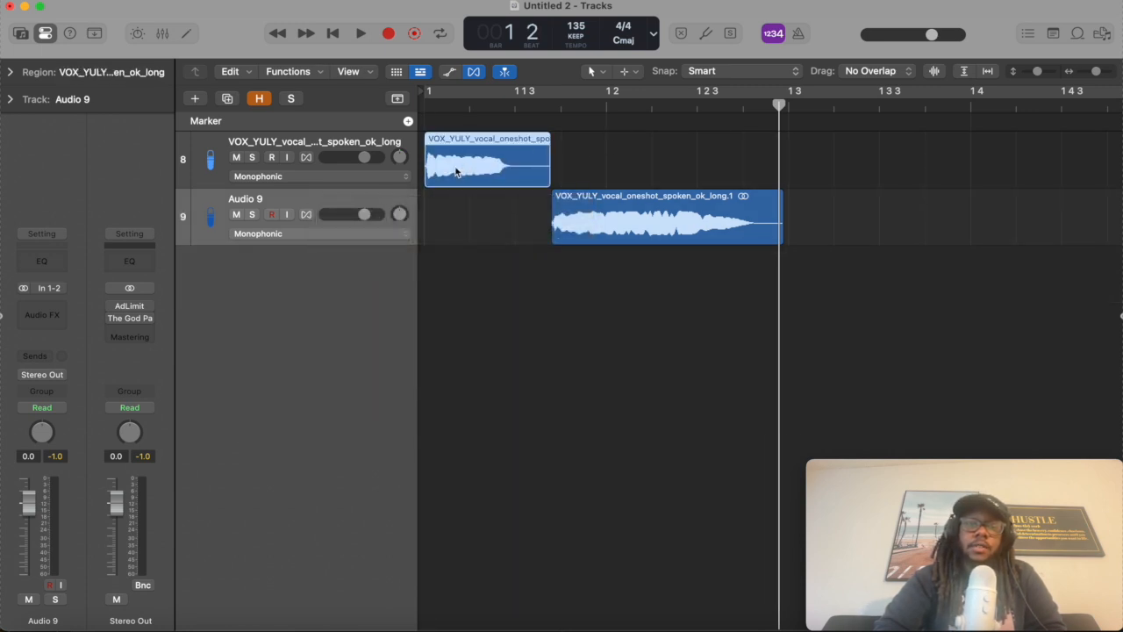
Step: Create a Drum Machine Designer track from the first vocal region and load the second region onto the C#1 pad
{"action": "left_click", "coordinate": [355, 146]}
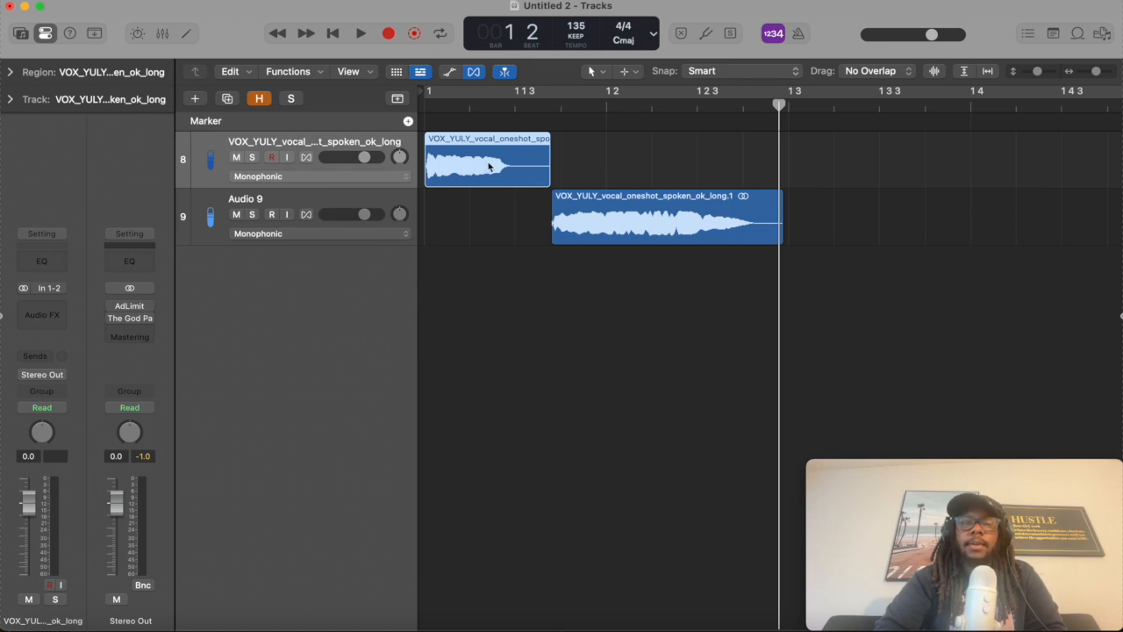
{"action": "left_click_drag", "start_coordinate": [499, 159], "coordinate": [294, 409]}
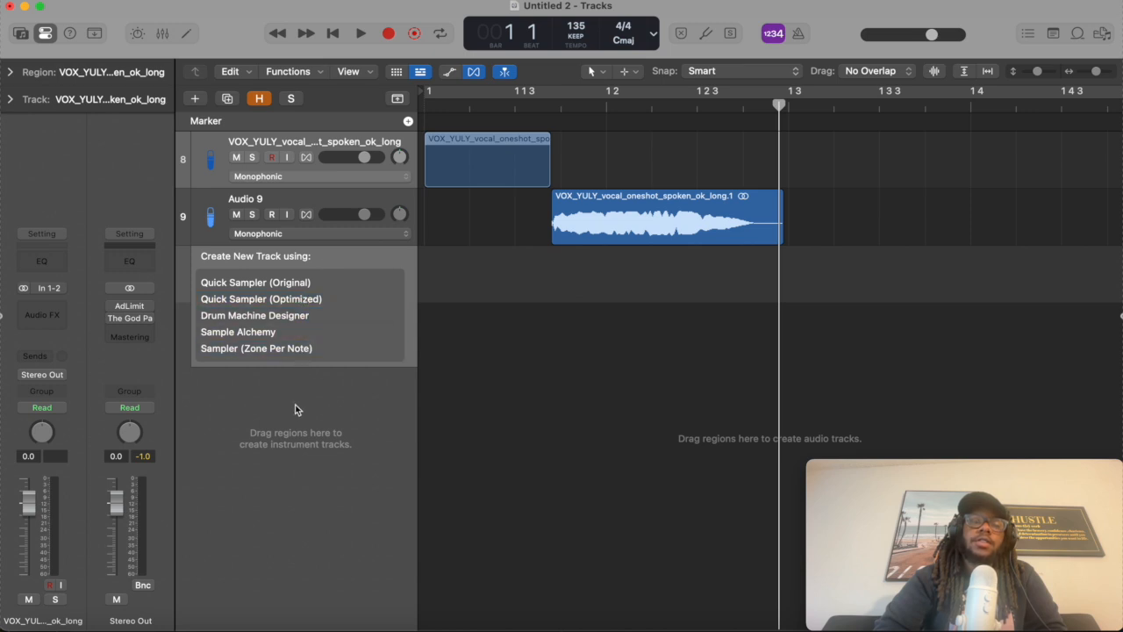
{"action": "left_click_drag", "start_coordinate": [324, 367], "coordinate": [335, 316]}
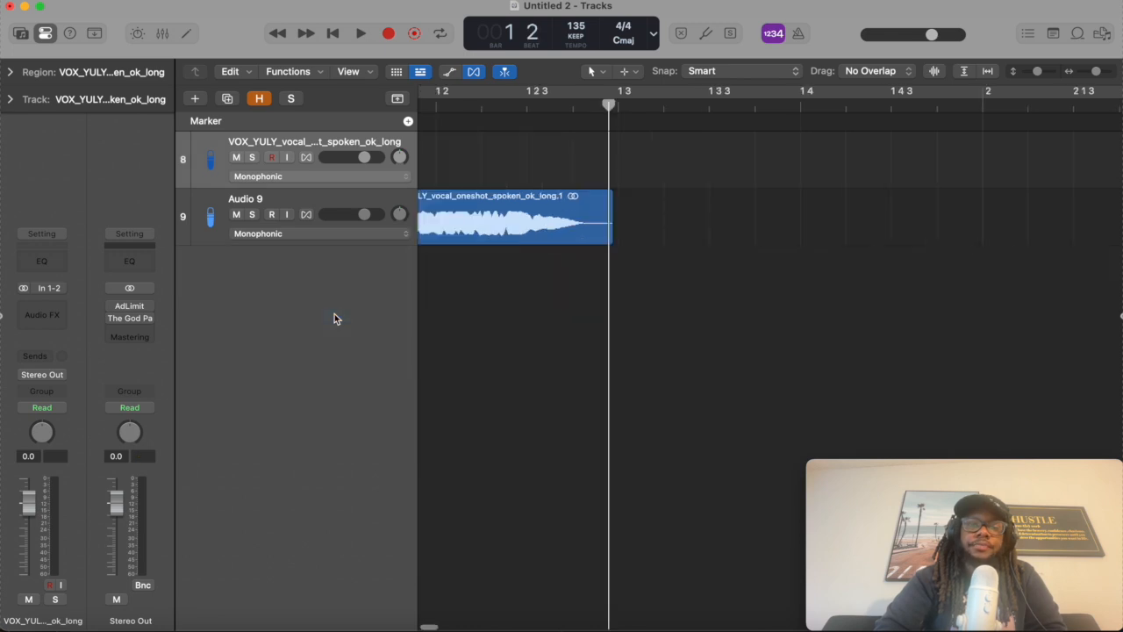
{"action": "left_click_drag", "start_coordinate": [847, 155], "coordinate": [384, 317]}
{"action": "left_click_drag", "start_coordinate": [513, 203], "coordinate": [396, 520]}
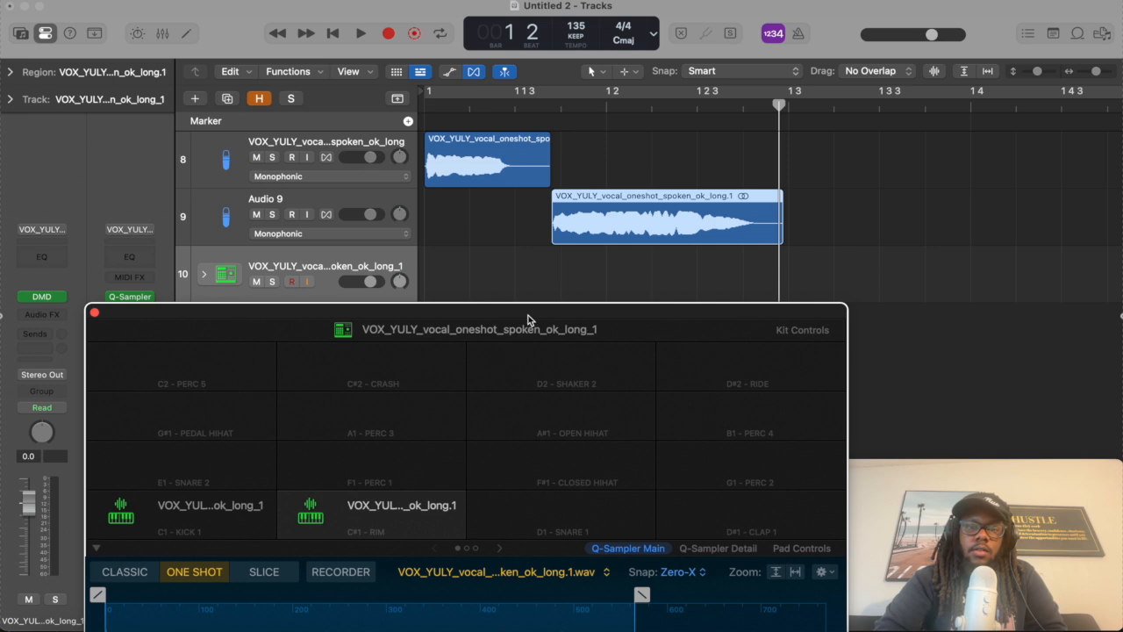
Step: Mute both vocal audio tracks and reposition the Drum Machine Designer window so all its pad controls are visible
{"action": "left_click", "coordinate": [257, 214]}
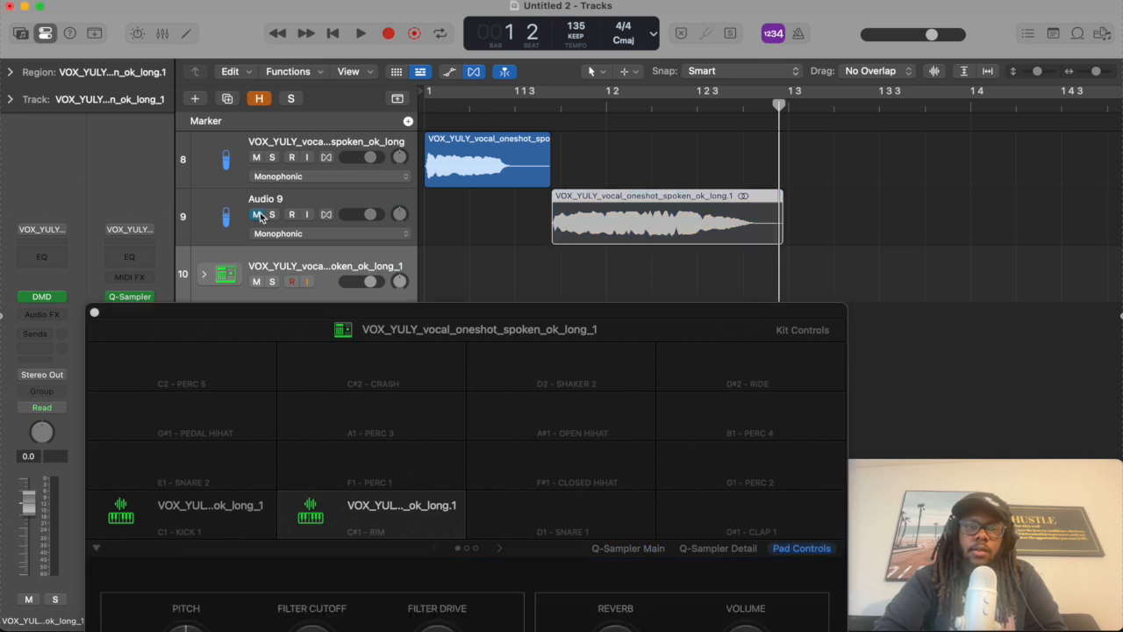
{"action": "left_click", "coordinate": [258, 157]}
{"action": "left_click_drag", "start_coordinate": [444, 315], "coordinate": [518, 325]}
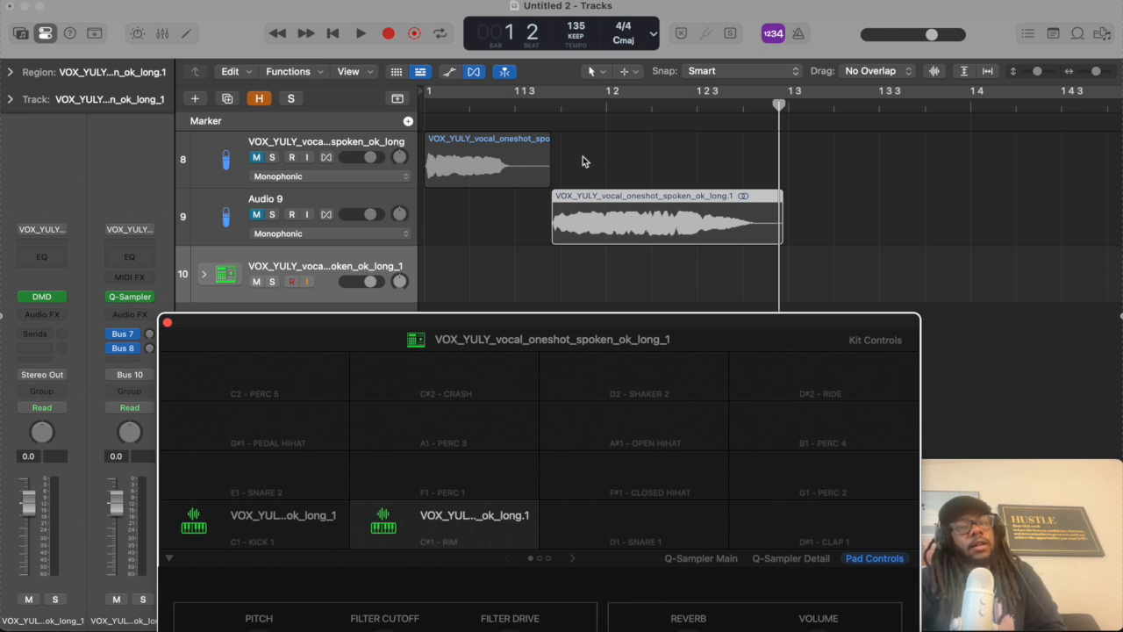
{"action": "left_click_drag", "start_coordinate": [449, 325], "coordinate": [431, 126]}
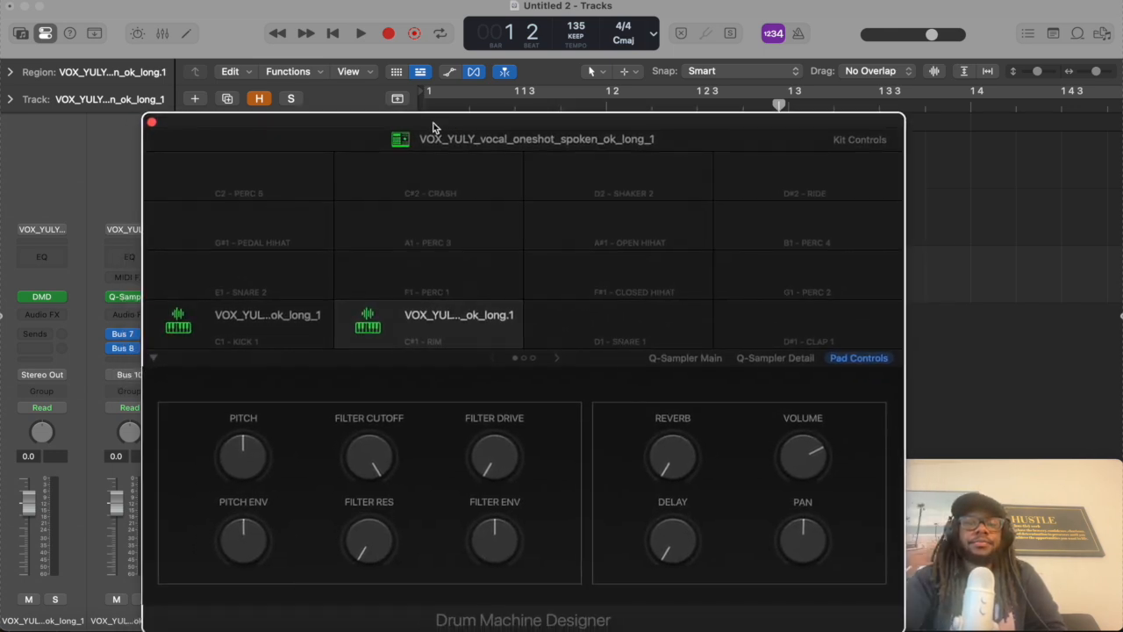
Step: Audition the vocal samples on the C1 and C#1 pads, finishing with the C1 pad selected
{"action": "left_click", "coordinate": [180, 321]}
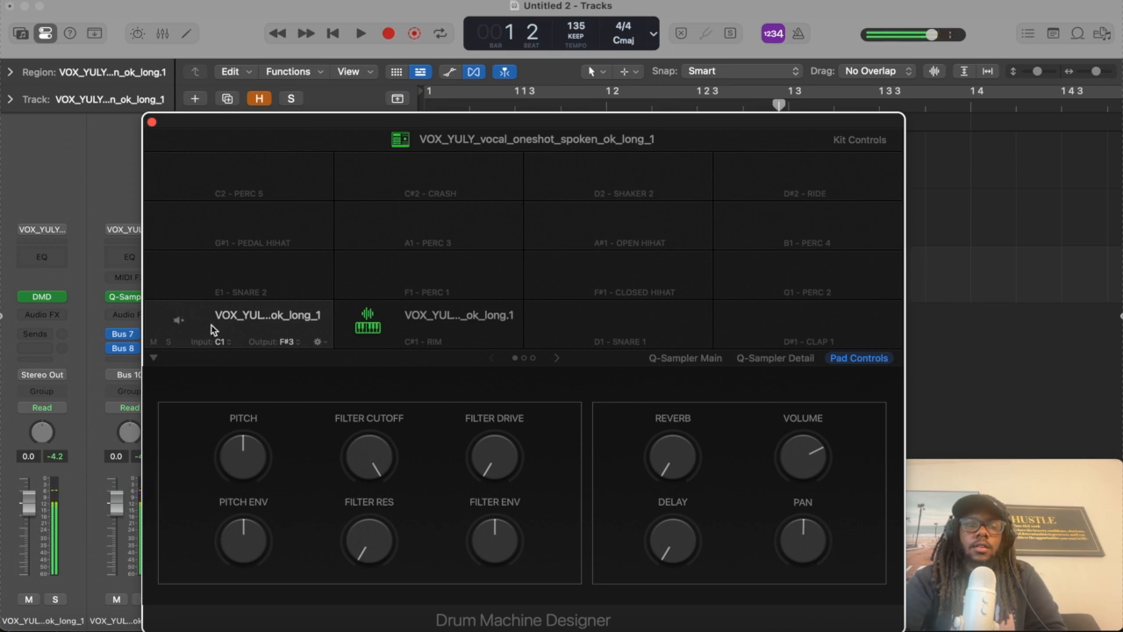
{"action": "left_click", "coordinate": [181, 324]}
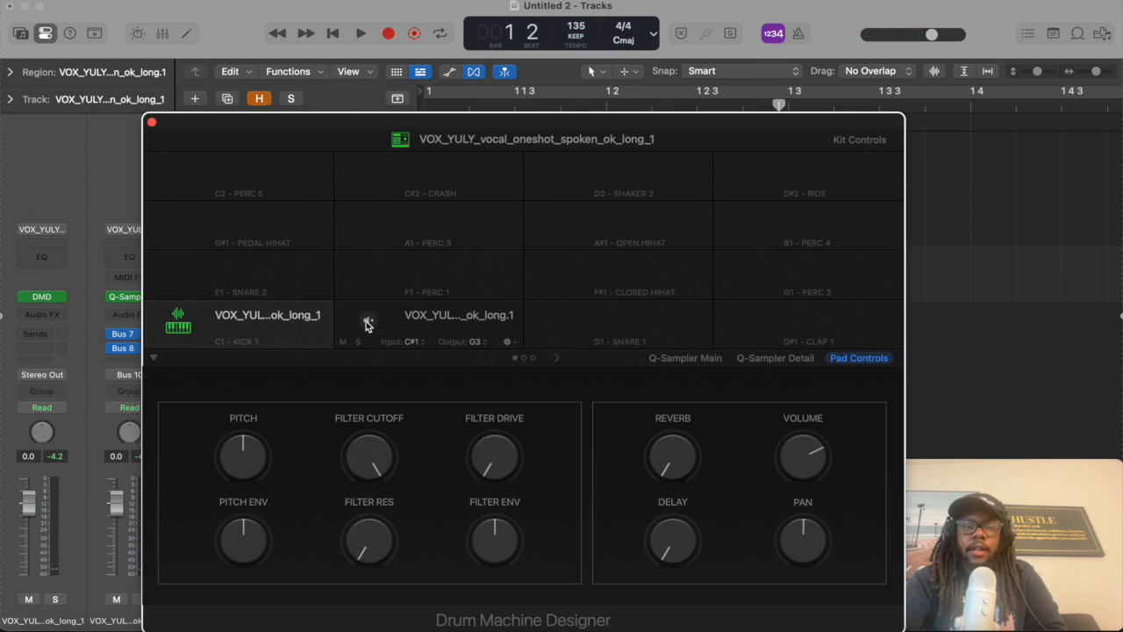
{"action": "left_click", "coordinate": [368, 324]}
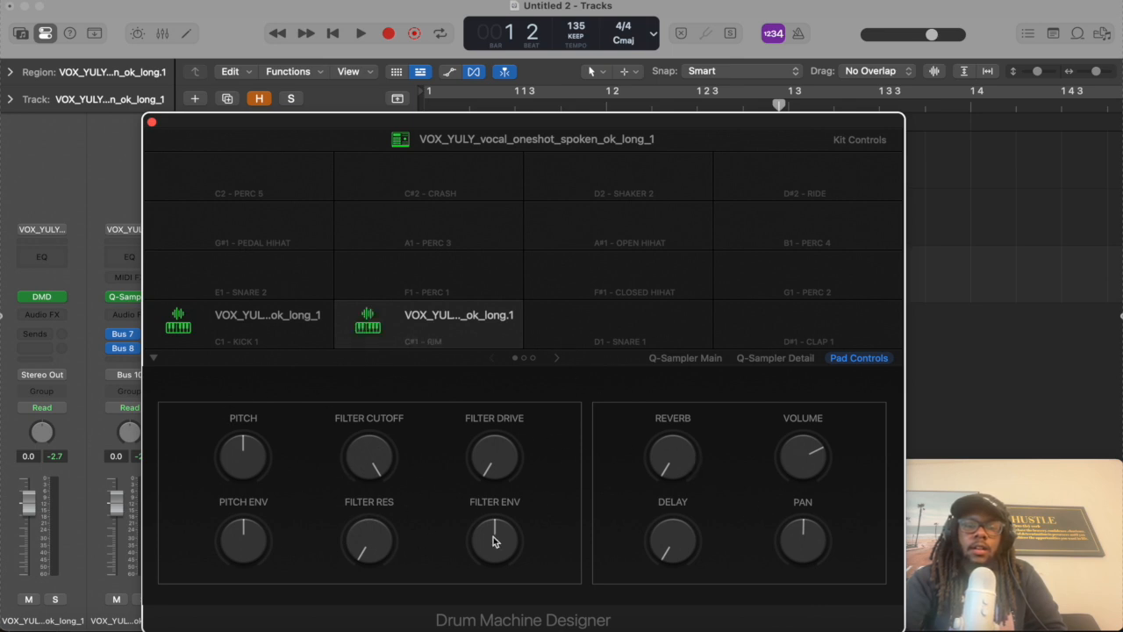
{"action": "left_click", "coordinate": [287, 316]}
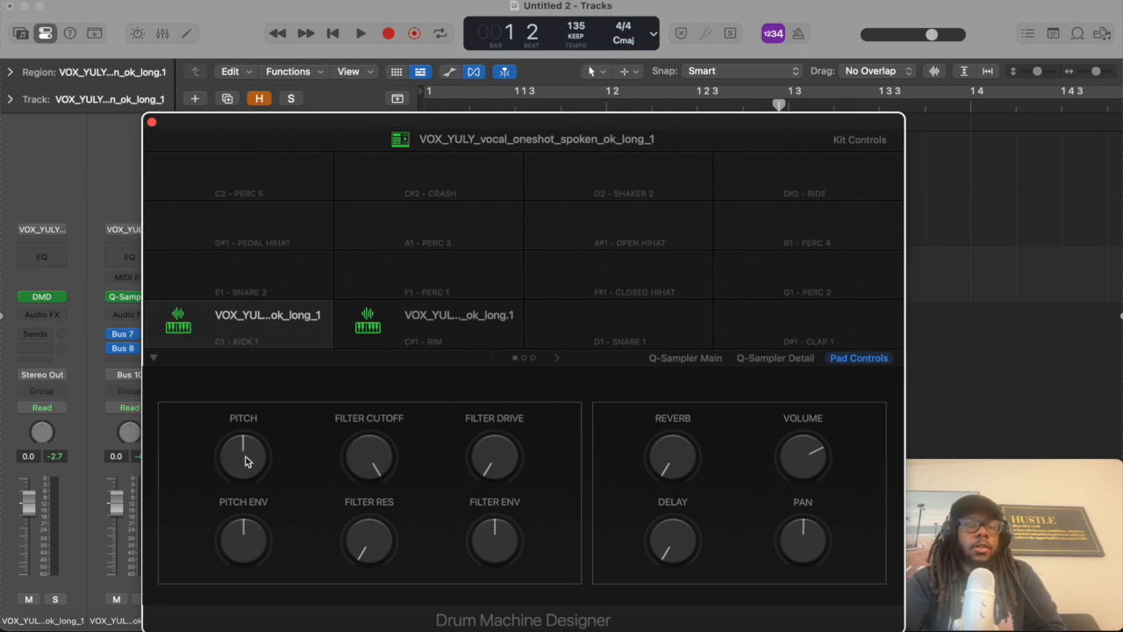
{"action": "mouse_move", "coordinate": [247, 316]}
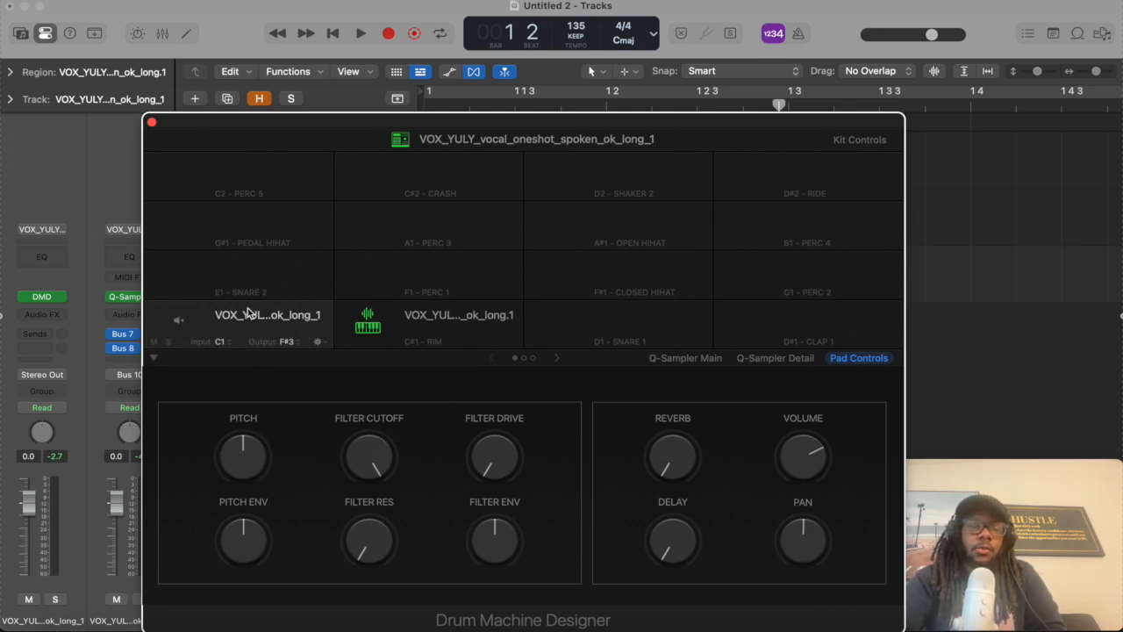
{"action": "left_click", "coordinate": [181, 317]}
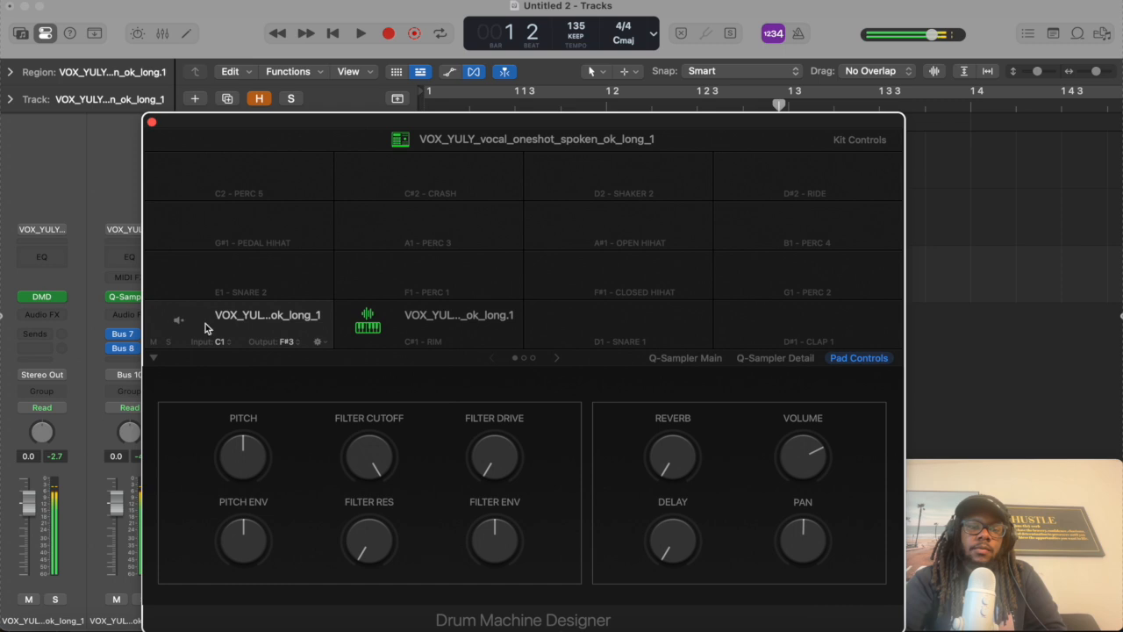
Step: Try the C1 pad's pitch at the extremes of -24 and +24, and audition the sample at -24
{"action": "left_click_drag", "start_coordinate": [238, 442], "coordinate": [169, 594]}
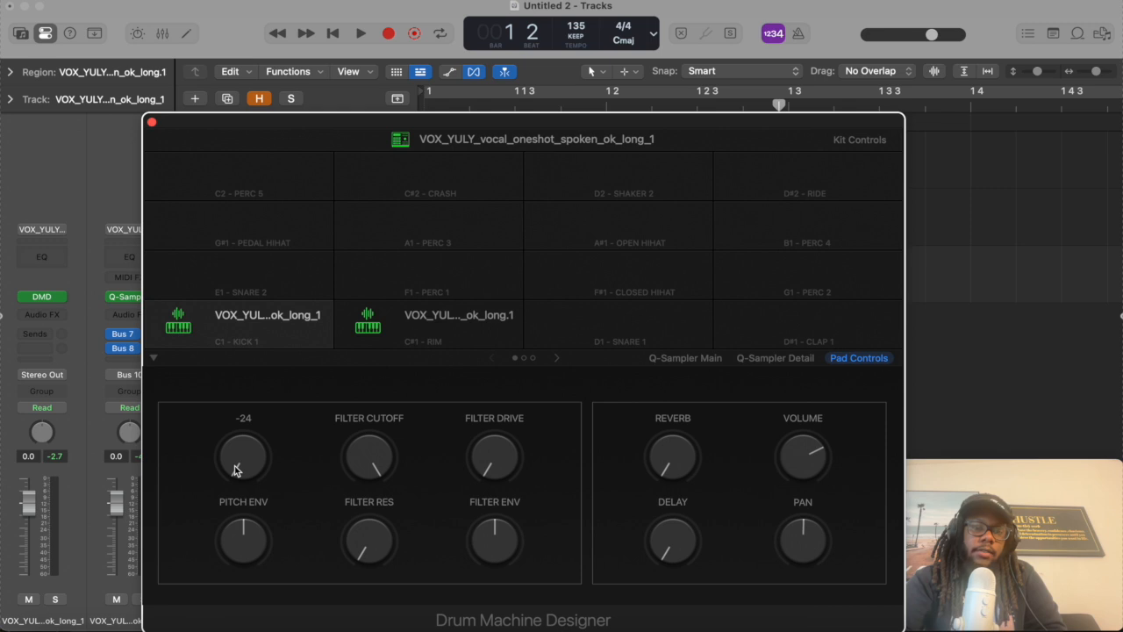
{"action": "left_click_drag", "start_coordinate": [234, 462], "coordinate": [254, 296]}
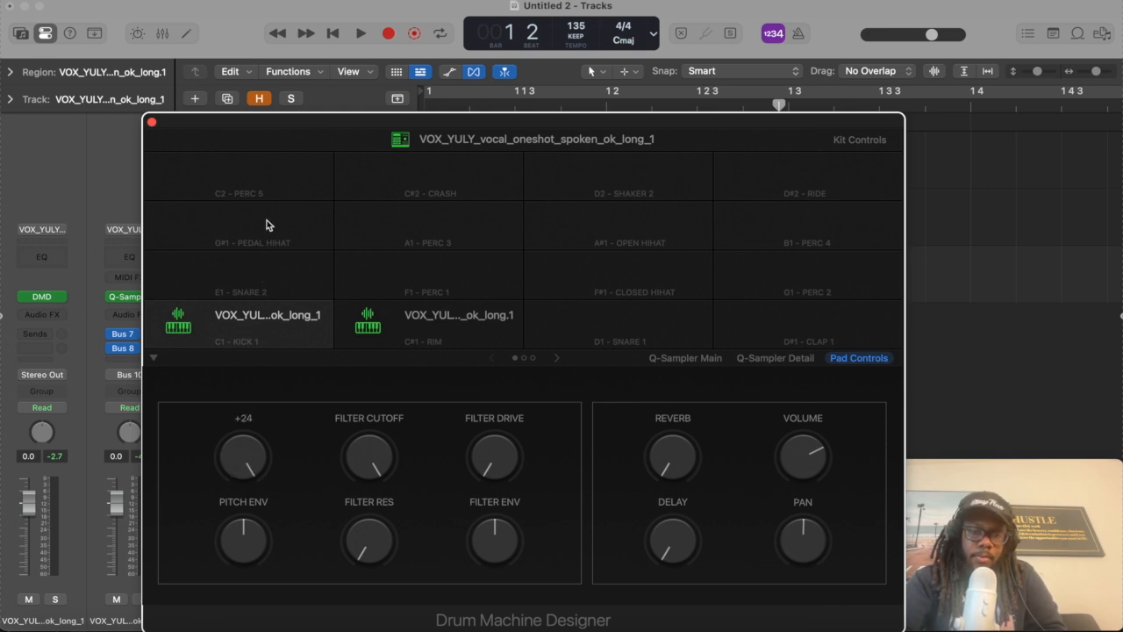
{"action": "left_click_drag", "start_coordinate": [243, 451], "coordinate": [224, 611]}
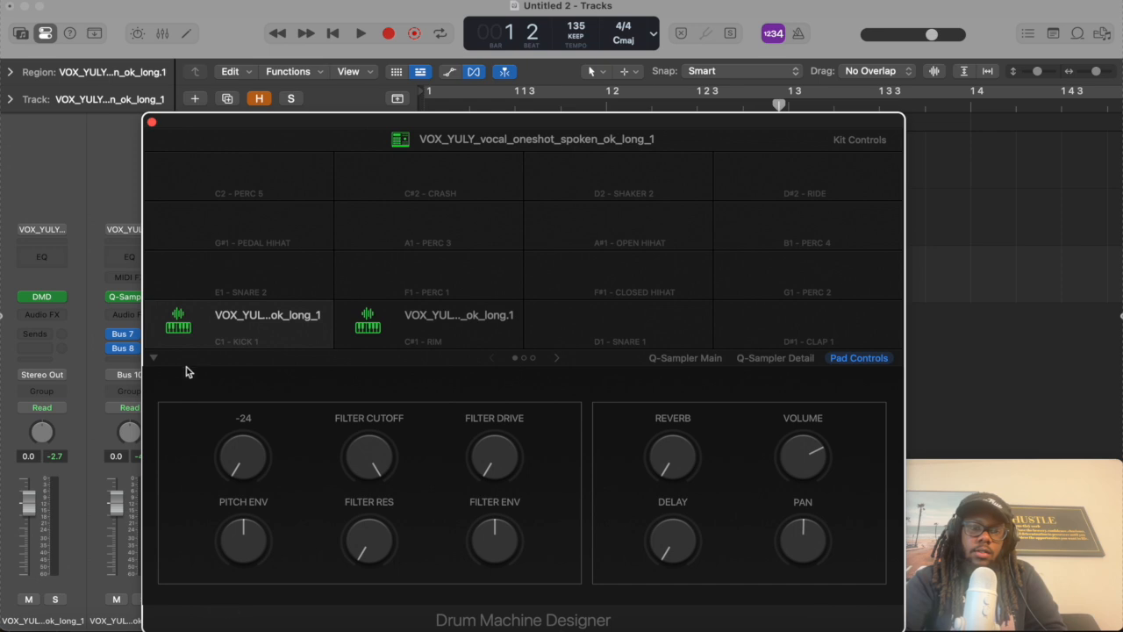
{"action": "left_click", "coordinate": [184, 321]}
Step: Audition the C1 pad at several pitches, including -12 and -4, and return its pitch to the centre
{"action": "left_click_drag", "start_coordinate": [235, 456], "coordinate": [217, 407]}
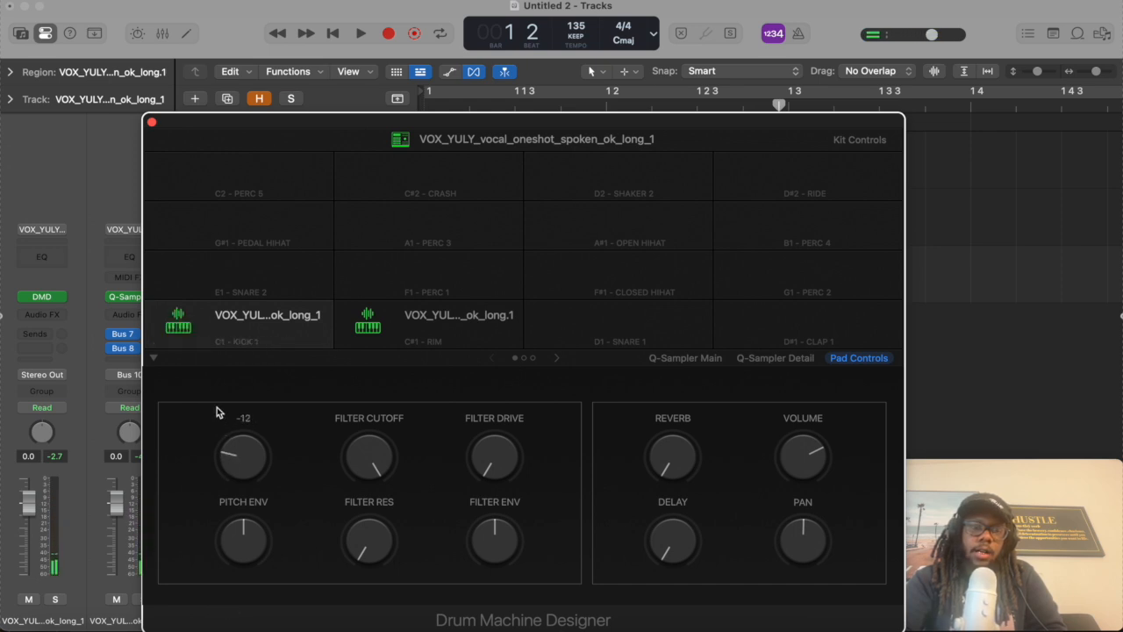
{"action": "left_click", "coordinate": [178, 323]}
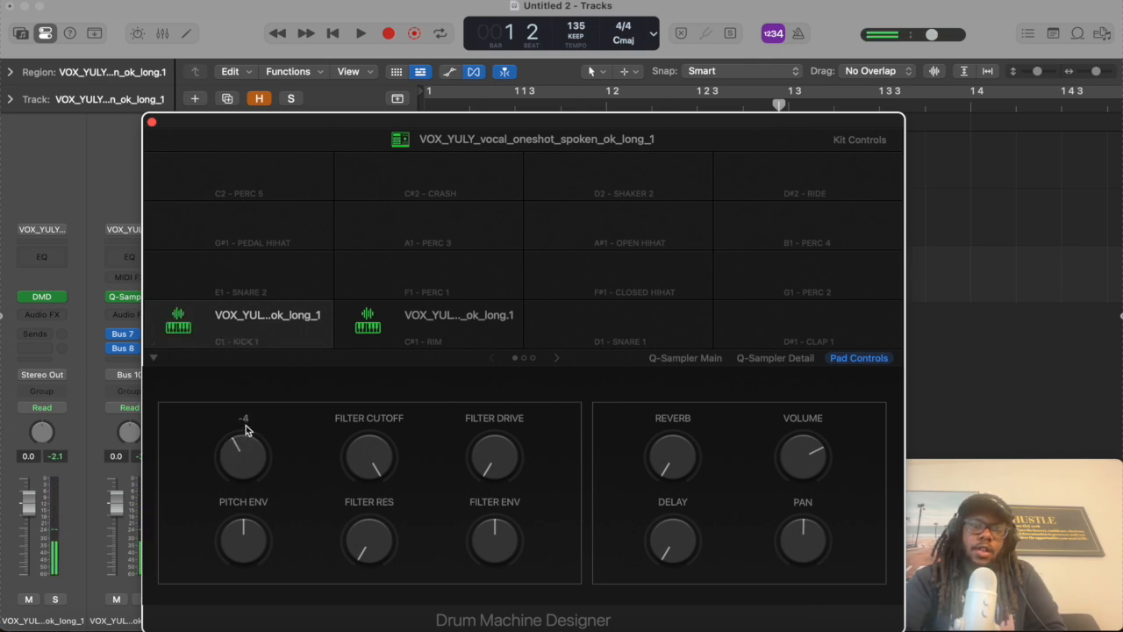
{"action": "left_click", "coordinate": [176, 324]}
{"action": "left_click_drag", "start_coordinate": [243, 456], "coordinate": [268, 401]}
{"action": "left_click", "coordinate": [180, 321]}
{"action": "left_click_drag", "start_coordinate": [252, 456], "coordinate": [248, 478]}
{"action": "left_click", "coordinate": [180, 319]}
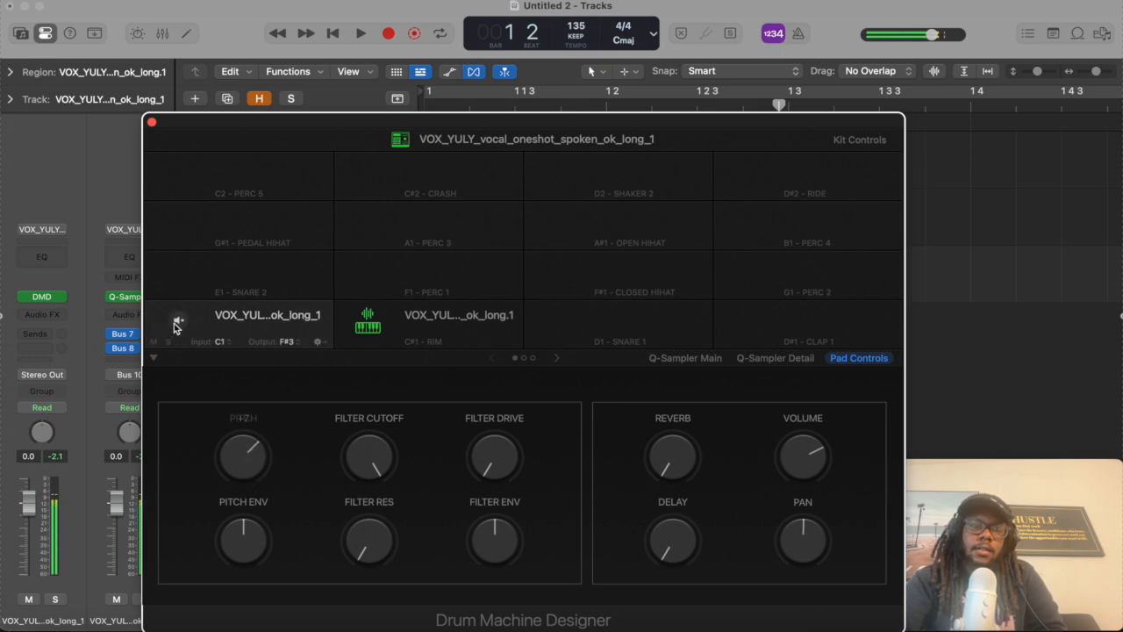
{"action": "left_click_drag", "start_coordinate": [259, 451], "coordinate": [252, 488]}
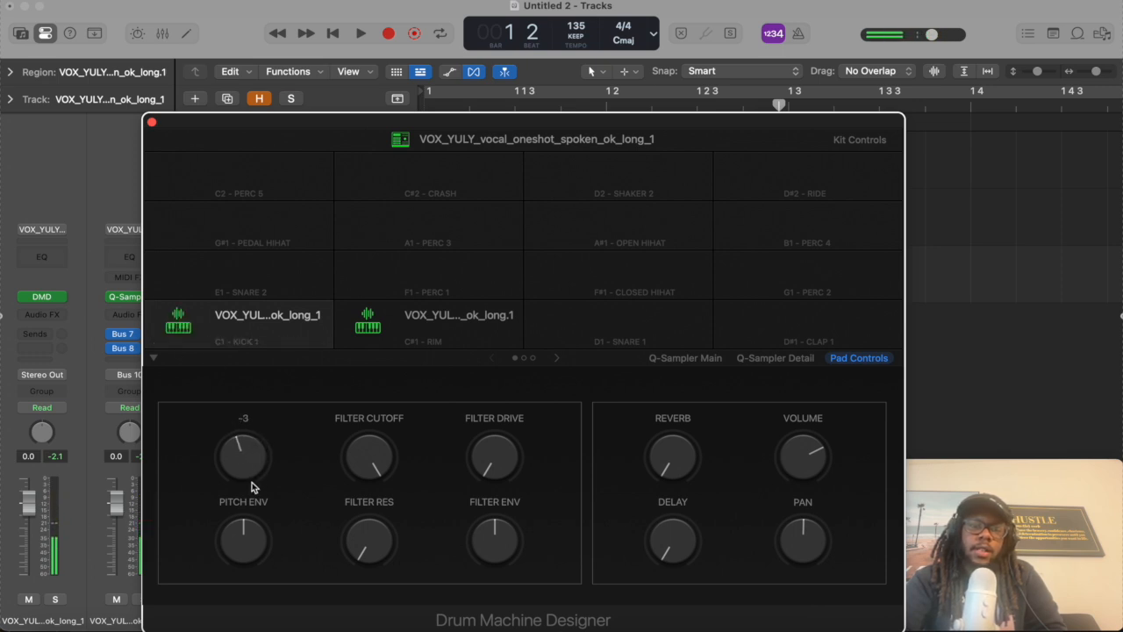
Step: Try the C1 pad's filter cutoff at 26.4 and 51.6, auditioning both, and reopen the cutoff fully
{"action": "left_click_drag", "start_coordinate": [374, 461], "coordinate": [405, 594]}
{"action": "mouse_move", "coordinate": [223, 317]}
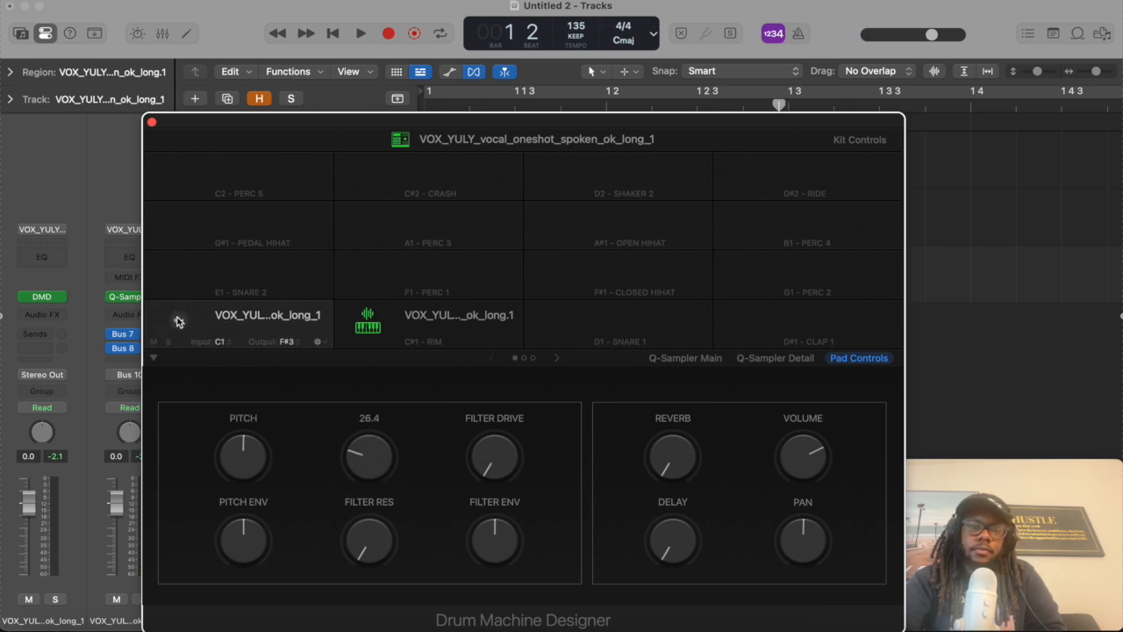
{"action": "left_click", "coordinate": [177, 321]}
{"action": "left_click", "coordinate": [353, 452], "text": "alt"}
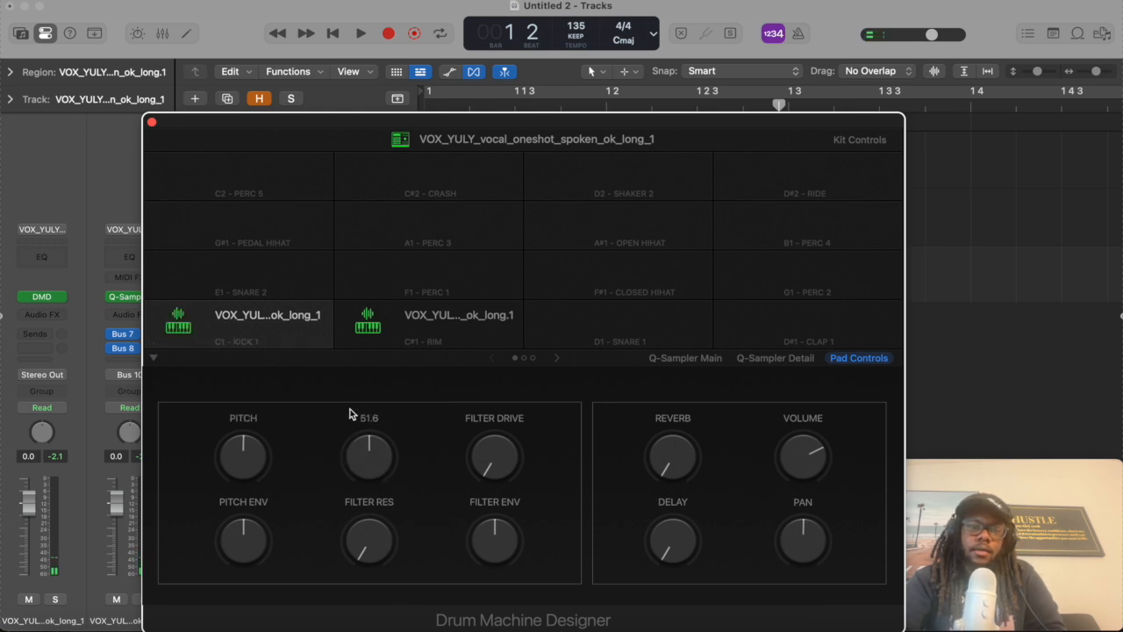
{"action": "left_click", "coordinate": [183, 320]}
{"action": "left_click_drag", "start_coordinate": [381, 448], "coordinate": [394, 281]}
Step: Try the C1 pad's filter drive at 44.8 and higher, auditioning each setting, and settle on 48.4
{"action": "left_click_drag", "start_coordinate": [484, 481], "coordinate": [471, 401]}
{"action": "left_click", "coordinate": [179, 323]}
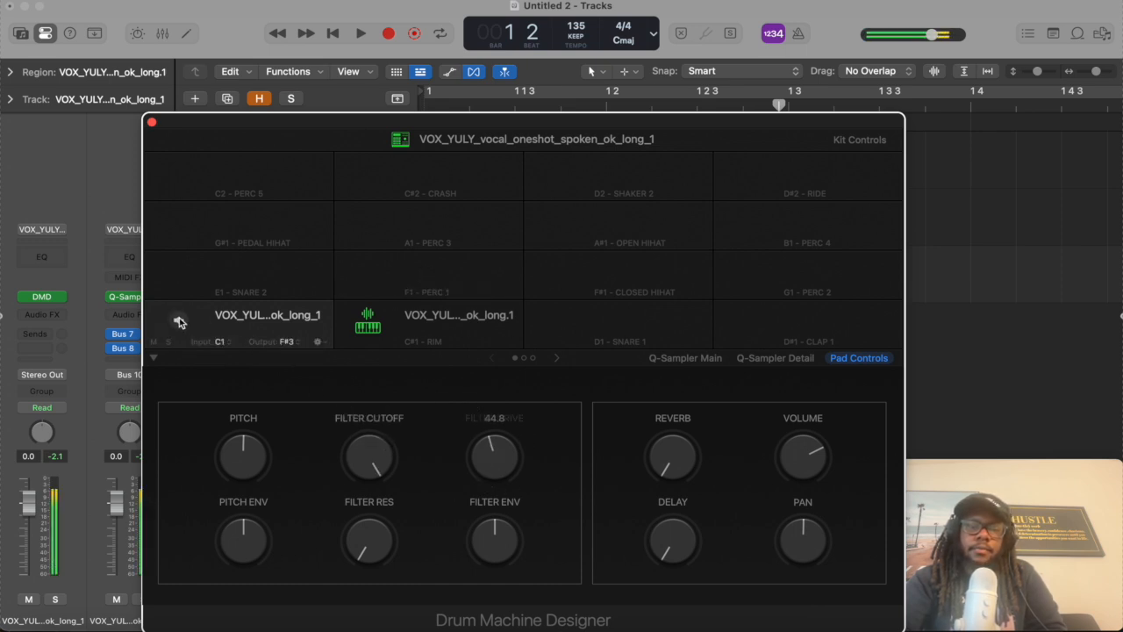
{"action": "left_click_drag", "start_coordinate": [509, 453], "coordinate": [498, 374]}
{"action": "left_click", "coordinate": [176, 322]}
{"action": "left_click_drag", "start_coordinate": [501, 446], "coordinate": [495, 494]}
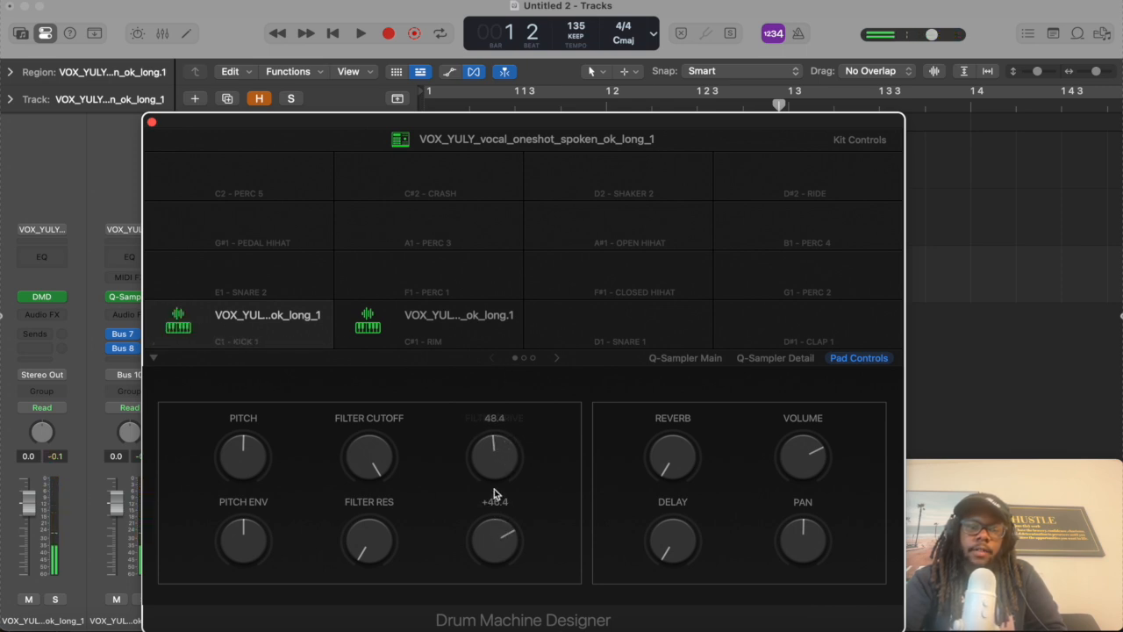
Step: Audition the C1 pad with its filter envelope at +46.4 and at a negative amount, and reset it to 0
{"action": "left_click", "coordinate": [176, 322]}
{"action": "left_click_drag", "start_coordinate": [502, 566], "coordinate": [502, 623]}
{"action": "left_click", "coordinate": [179, 323]}
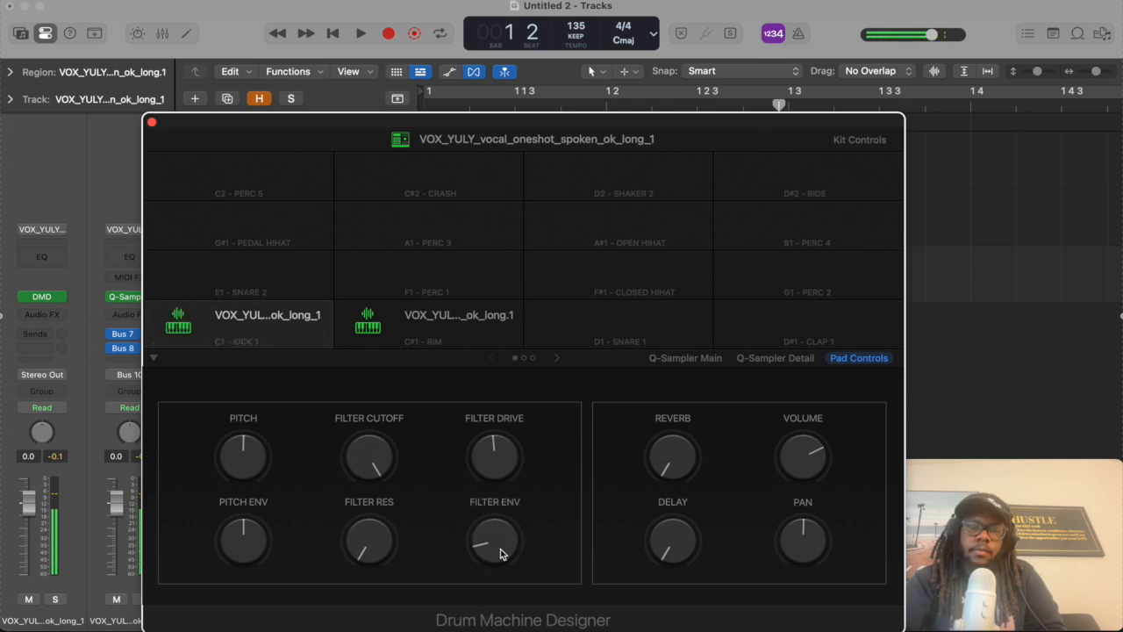
{"action": "left_click_drag", "start_coordinate": [489, 513], "coordinate": [483, 482]}
Step: Raise the C1 pad's filter resonance to 31.6 and on to 61.2, auditioning the sample at each setting
{"action": "left_click_drag", "start_coordinate": [382, 545], "coordinate": [376, 482]}
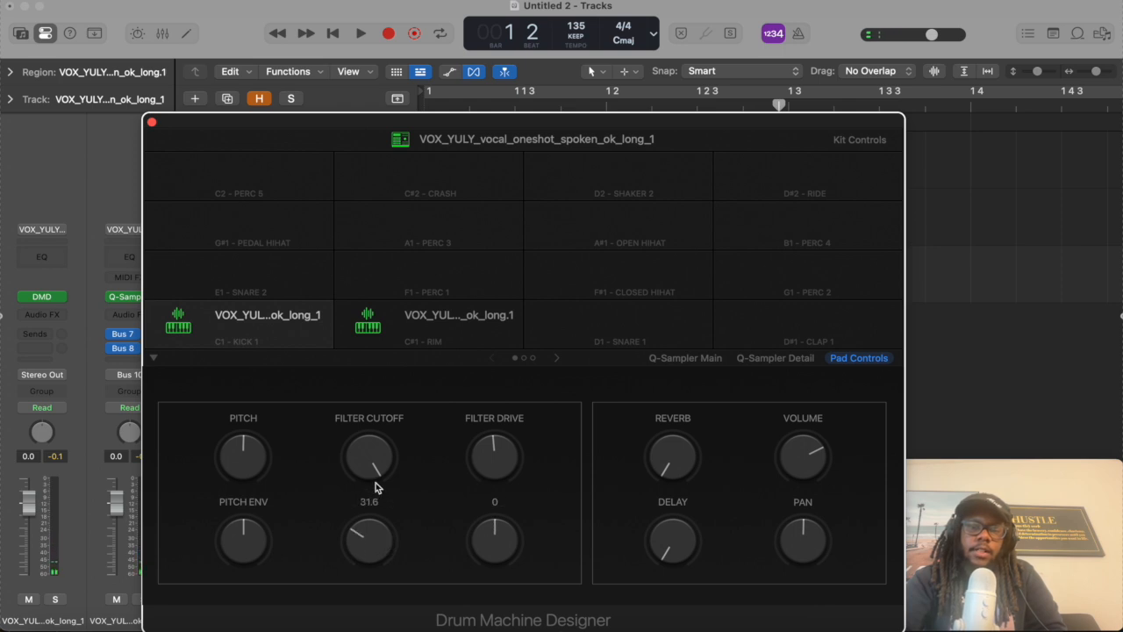
{"action": "left_click", "coordinate": [175, 319]}
{"action": "left_click_drag", "start_coordinate": [354, 541], "coordinate": [356, 507]}
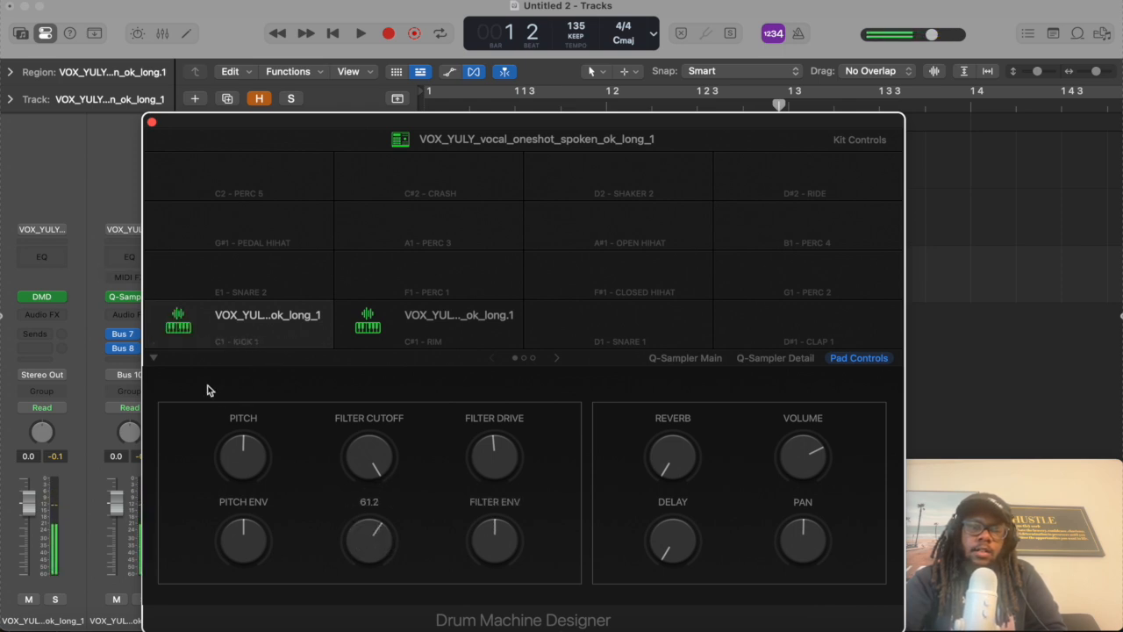
{"action": "left_click", "coordinate": [182, 323]}
Step: Try the C1 pad's pitch envelope at 111, audition the sample, and bring the control back to the centre
{"action": "left_click_drag", "start_coordinate": [247, 537], "coordinate": [242, 481]}
{"action": "left_click", "coordinate": [178, 320]}
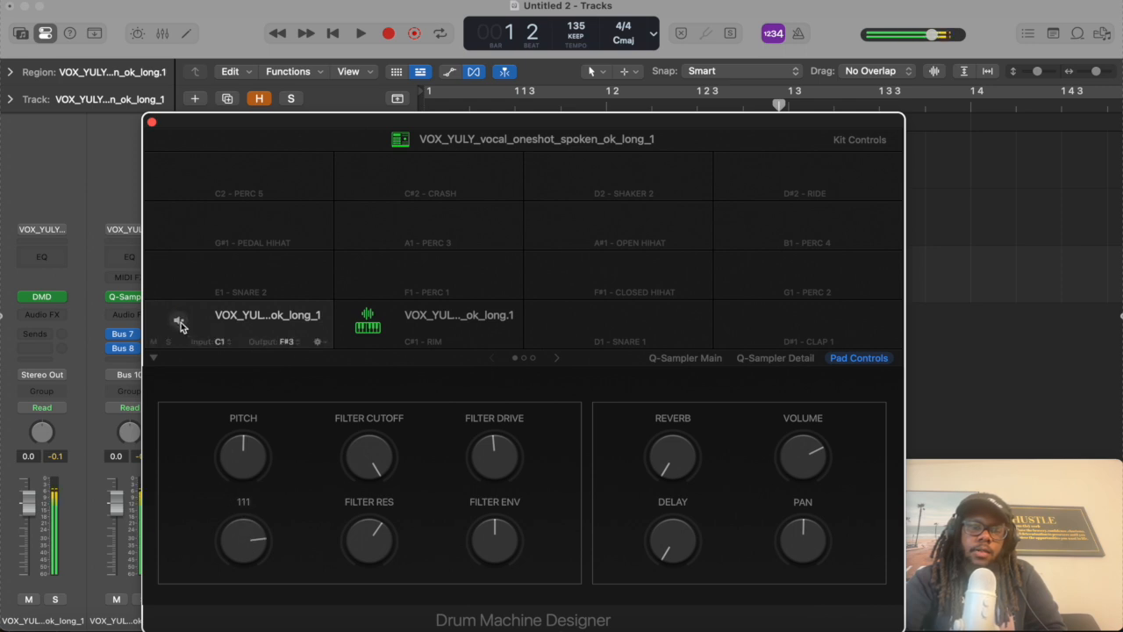
{"action": "left_click_drag", "start_coordinate": [238, 547], "coordinate": [239, 608]}
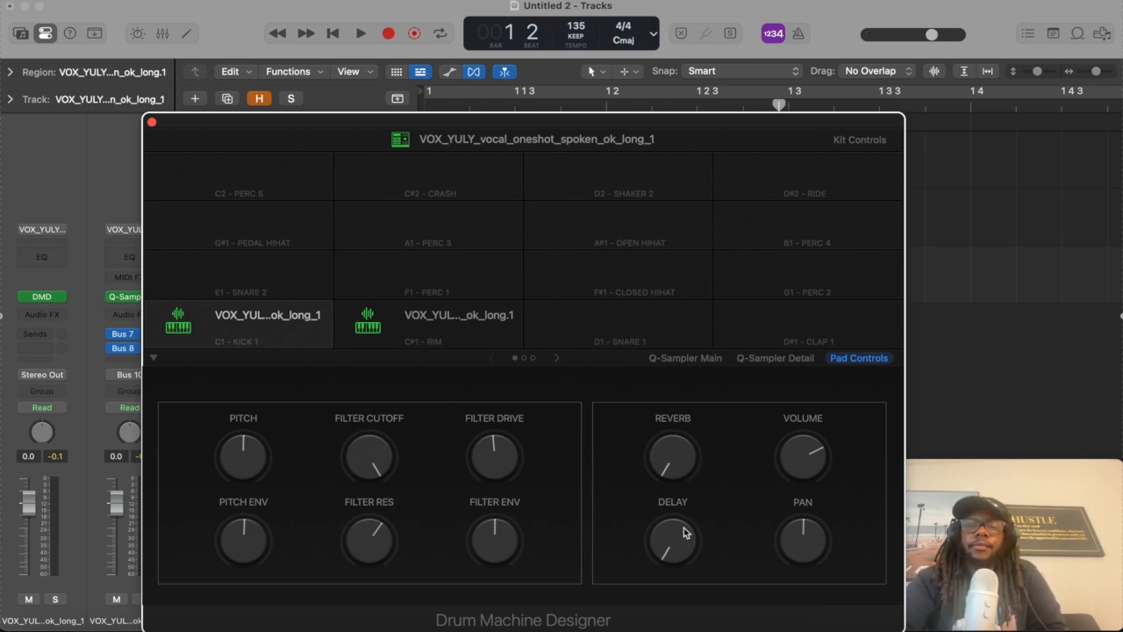
Step: Audition the C1 pad panned to -57 and to +42, and return its pan to the centre
{"action": "left_click_drag", "start_coordinate": [793, 548], "coordinate": [772, 627]}
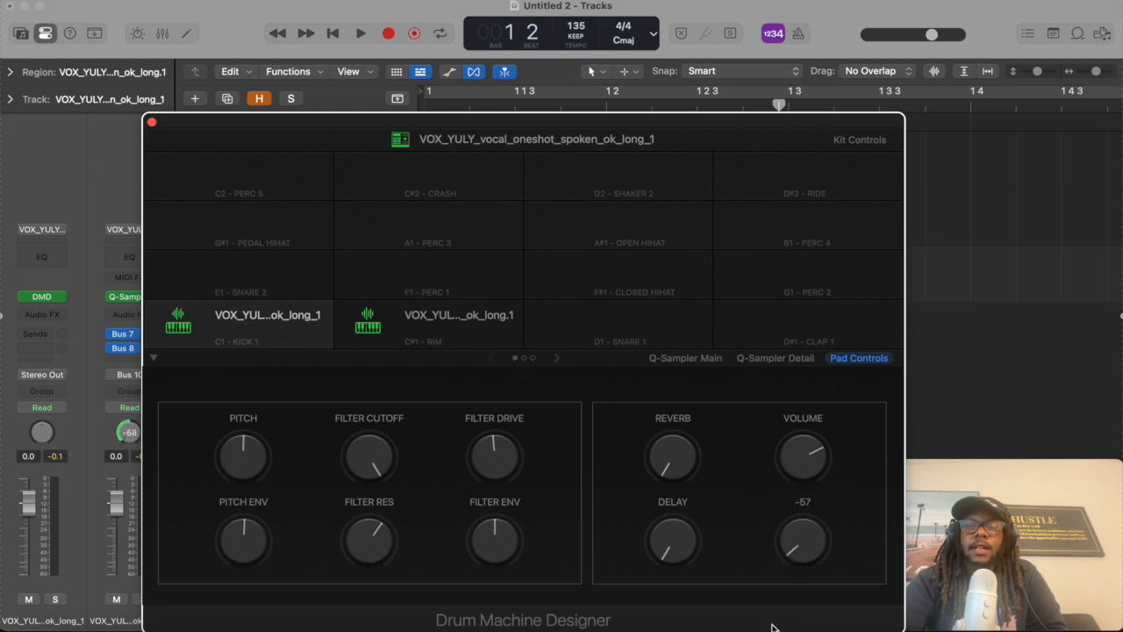
{"action": "left_click", "coordinate": [179, 326]}
{"action": "left_click_drag", "start_coordinate": [806, 537], "coordinate": [810, 401]}
{"action": "left_click", "coordinate": [177, 323]}
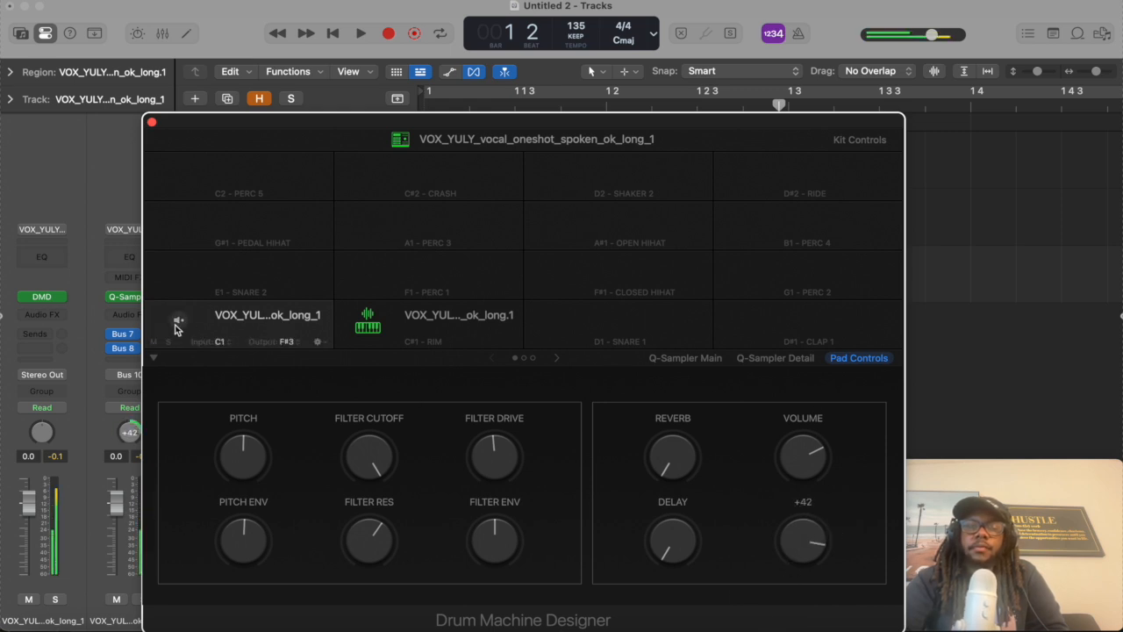
{"action": "left_click_drag", "start_coordinate": [785, 553], "coordinate": [799, 602]}
Step: Lower the C1 pad's volume to -12.8 dB, audition while raising it, and settle on a channel level of -4.4 dB
{"action": "left_click_drag", "start_coordinate": [799, 471], "coordinate": [788, 535]}
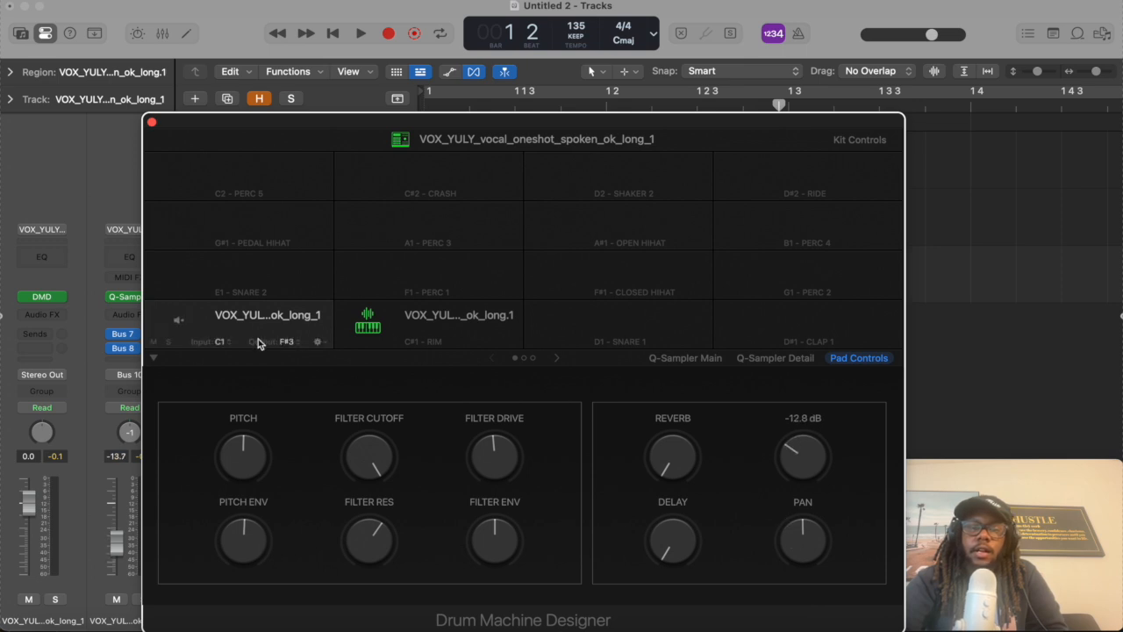
{"action": "mouse_move", "coordinate": [286, 316]}
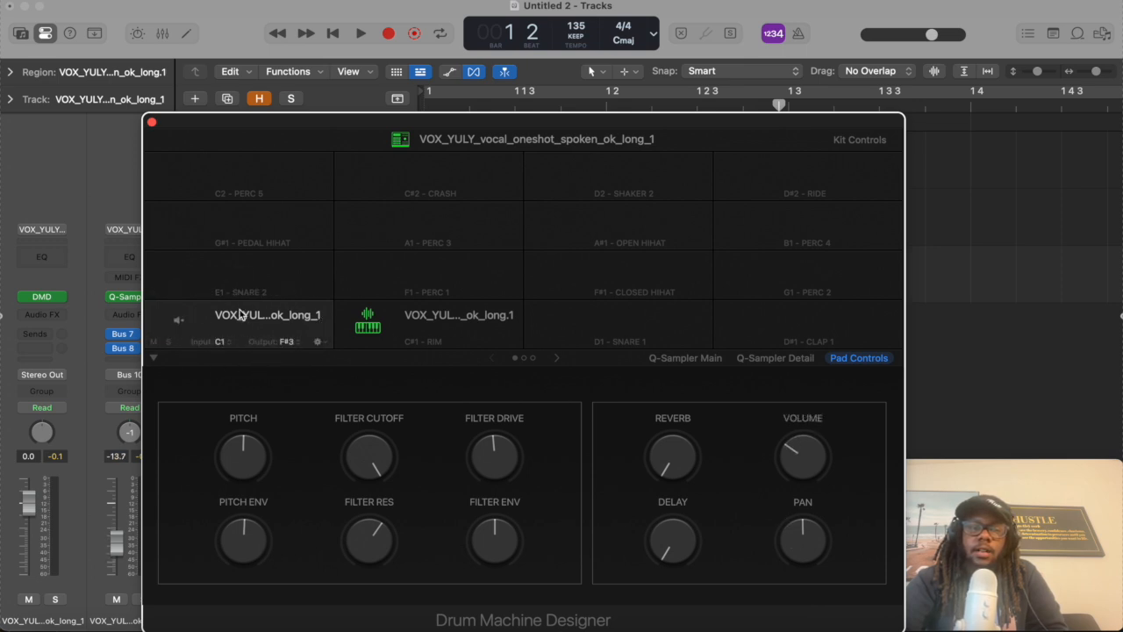
{"action": "left_click_drag", "start_coordinate": [802, 464], "coordinate": [795, 439]}
{"action": "mouse_move", "coordinate": [307, 305]}
{"action": "left_click", "coordinate": [180, 317]}
{"action": "left_click_drag", "start_coordinate": [805, 455], "coordinate": [807, 436]}
Step: Try the C1 pad's delay at -12.4 dB and -2.9 dB, set it to -16.1 dB, and audition the sample
{"action": "left_click_drag", "start_coordinate": [673, 546], "coordinate": [665, 489]}
{"action": "mouse_move", "coordinate": [279, 330]}
{"action": "left_click", "coordinate": [177, 321]}
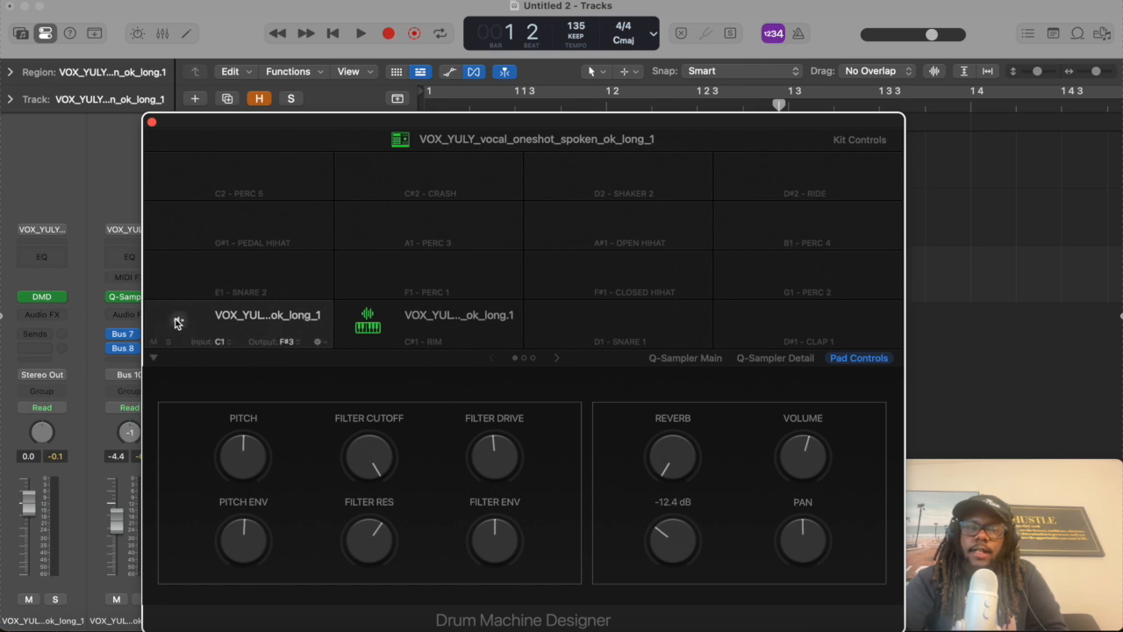
{"action": "left_click_drag", "start_coordinate": [693, 547], "coordinate": [687, 497]}
{"action": "left_click", "coordinate": [179, 322]}
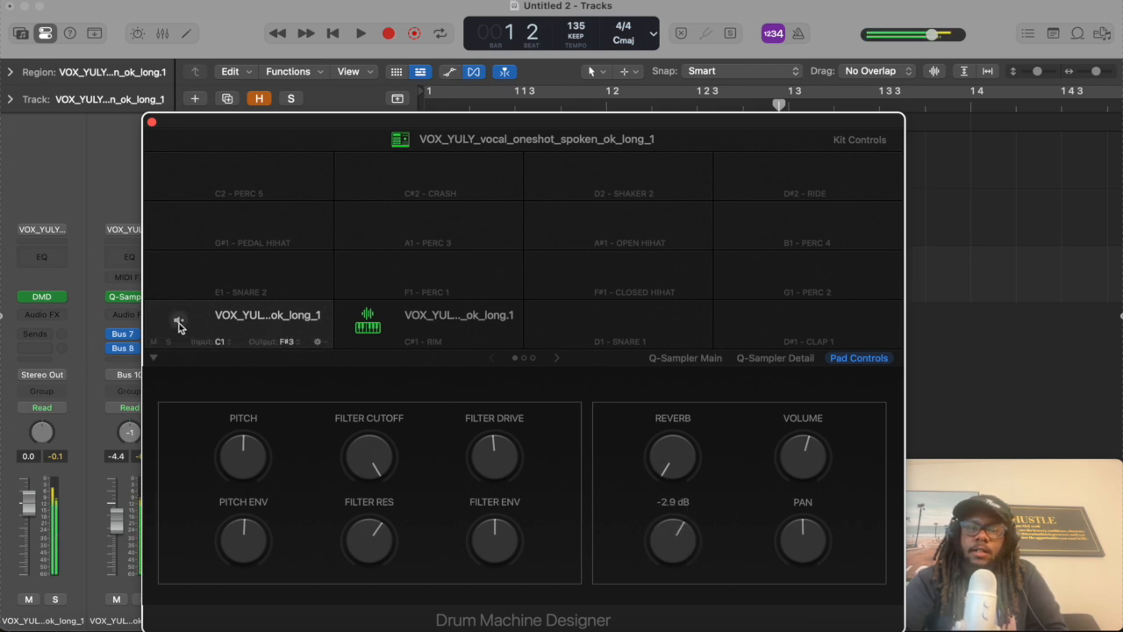
{"action": "left_click_drag", "start_coordinate": [673, 544], "coordinate": [673, 614]}
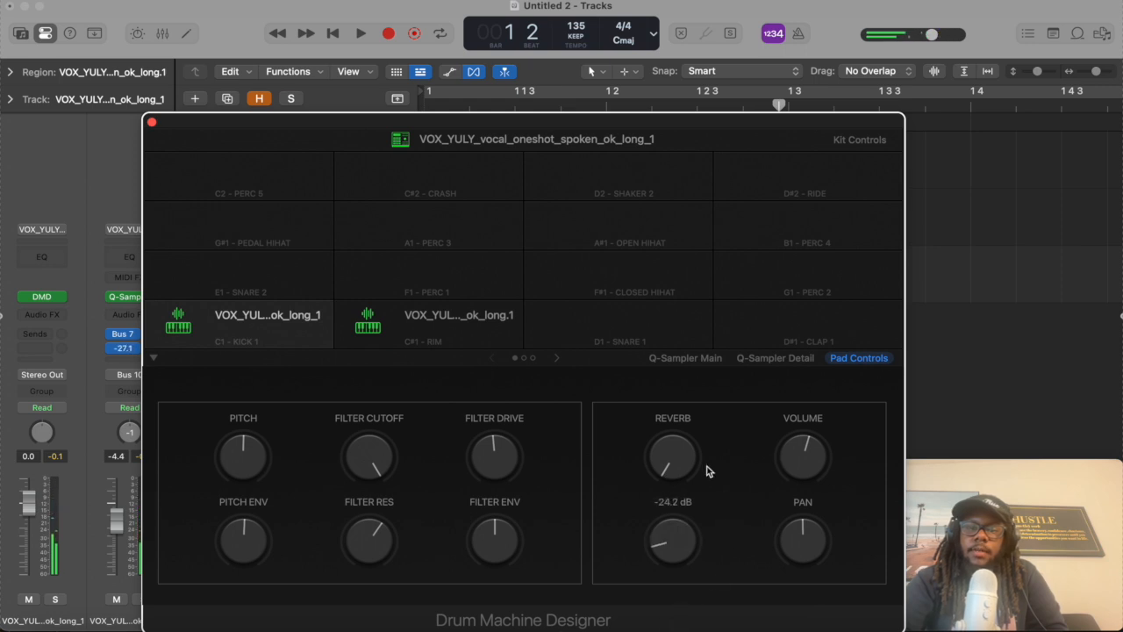
{"action": "left_click_drag", "start_coordinate": [680, 533], "coordinate": [679, 605]}
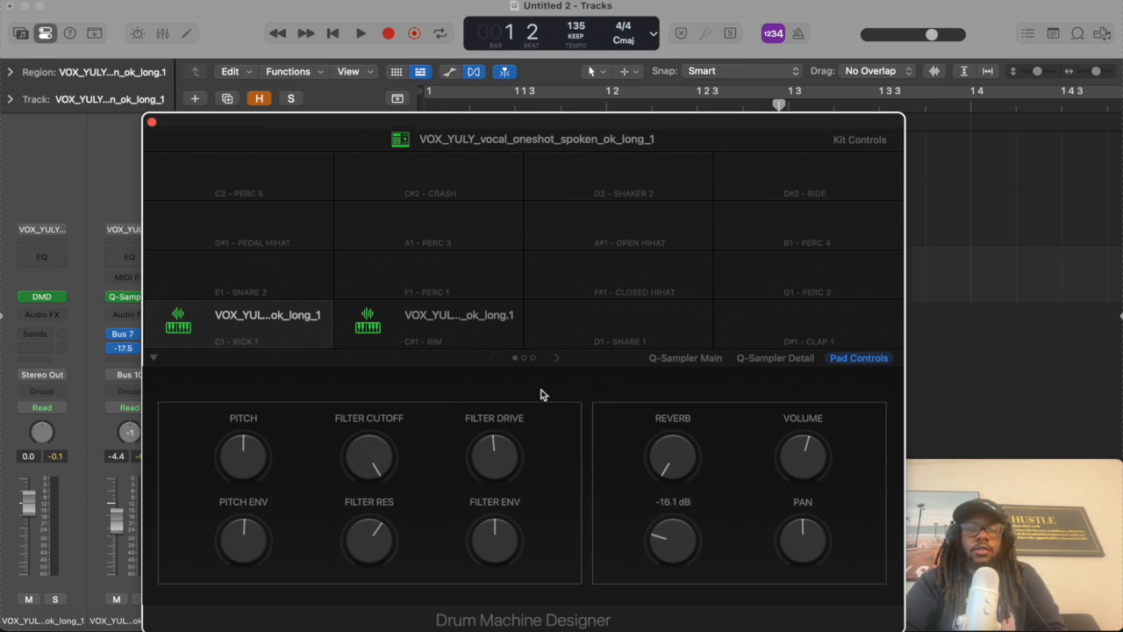
{"action": "left_click", "coordinate": [181, 318]}
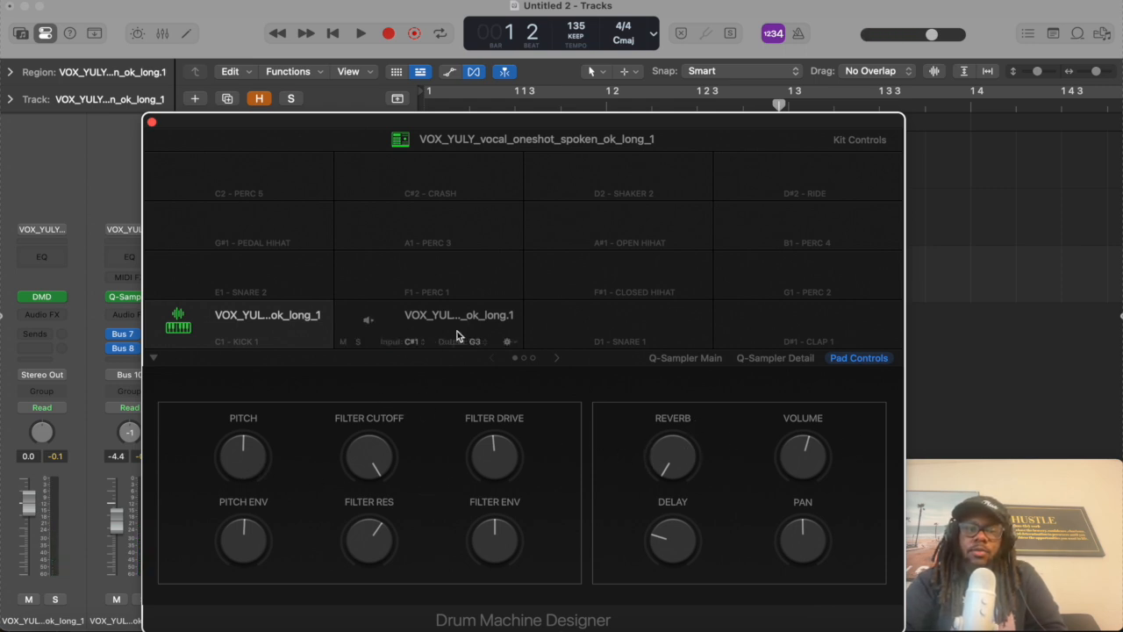
Step: Try the C1 pad's mute and solo controls, leaving both switched off
{"action": "mouse_move", "coordinate": [287, 320]}
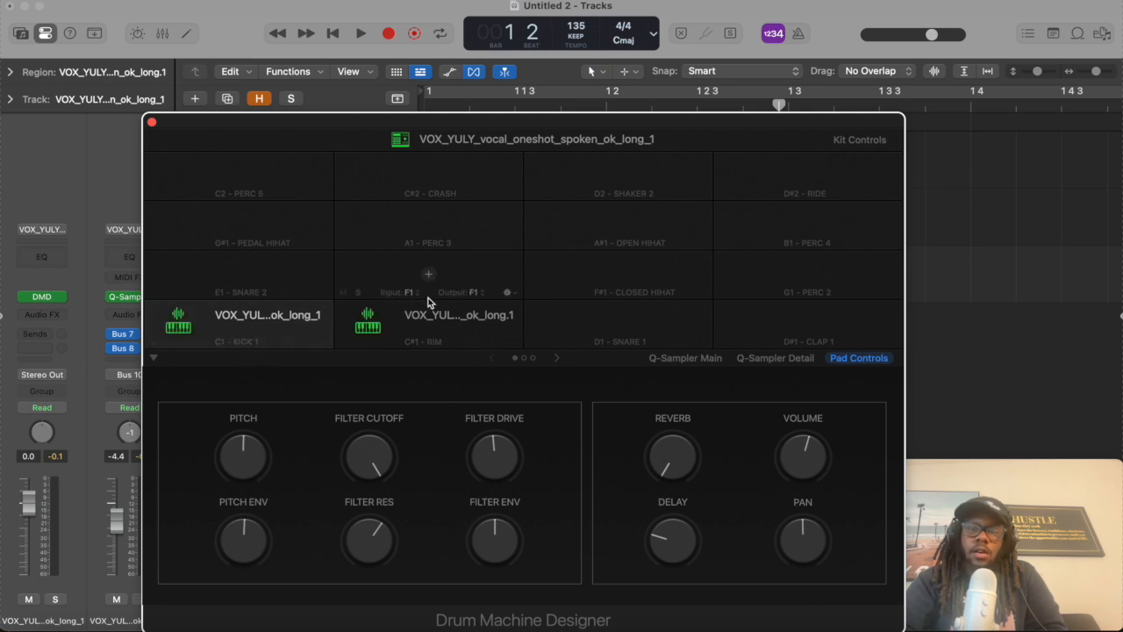
{"action": "mouse_move", "coordinate": [197, 319]}
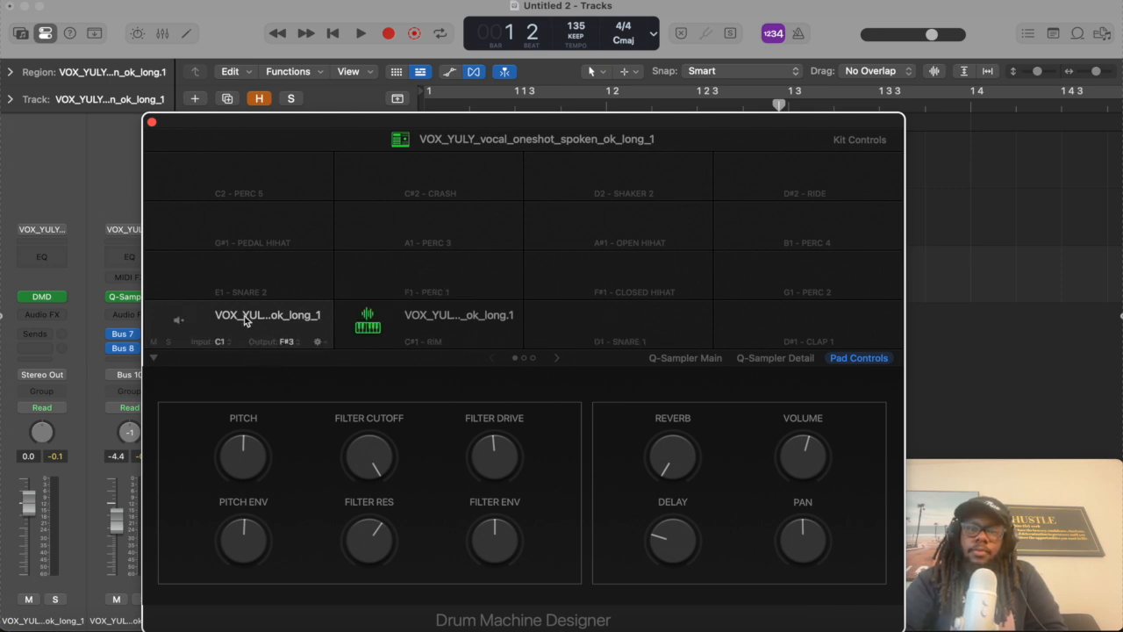
{"action": "left_click", "coordinate": [157, 344]}
{"action": "left_click", "coordinate": [155, 343]}
{"action": "left_click", "coordinate": [154, 343]}
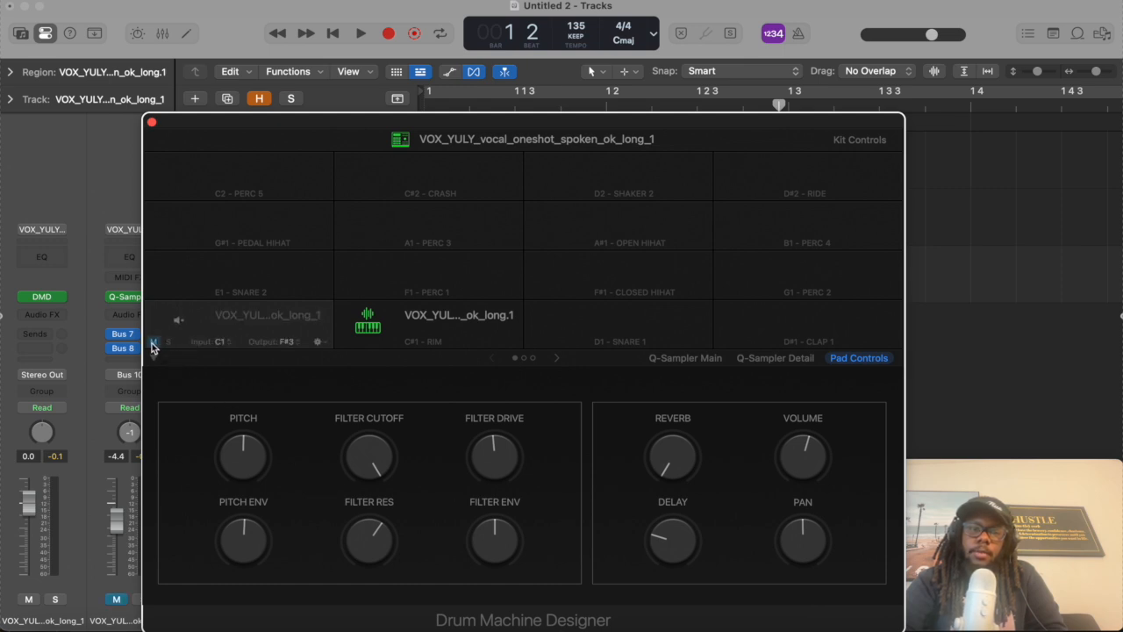
{"action": "left_click", "coordinate": [156, 343]}
{"action": "left_click", "coordinate": [171, 342]}
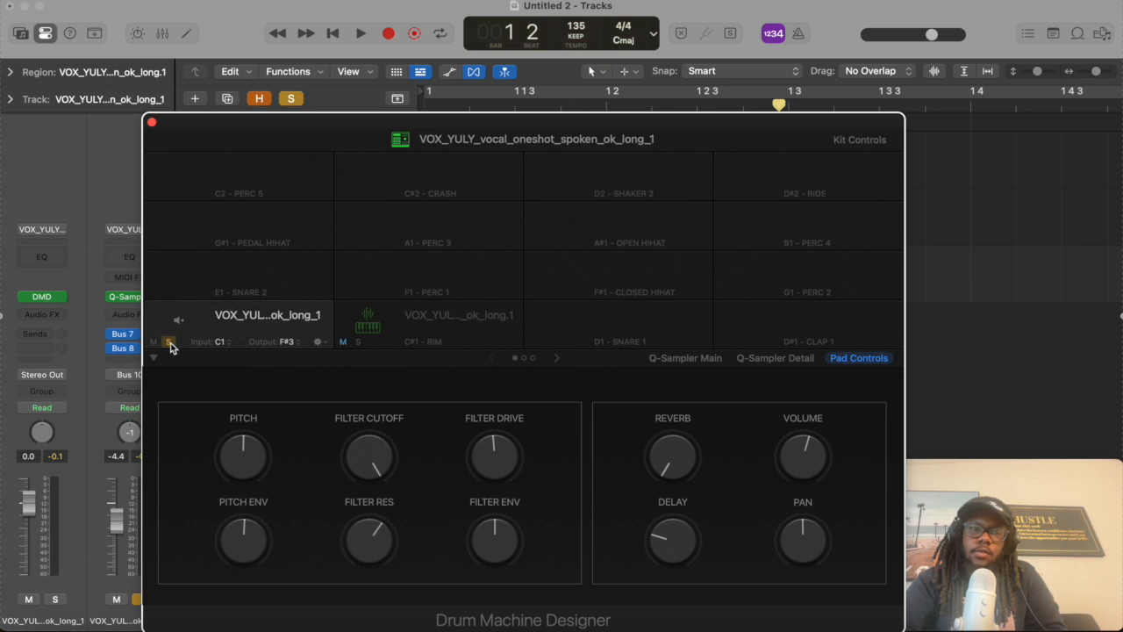
{"action": "left_click", "coordinate": [170, 342]}
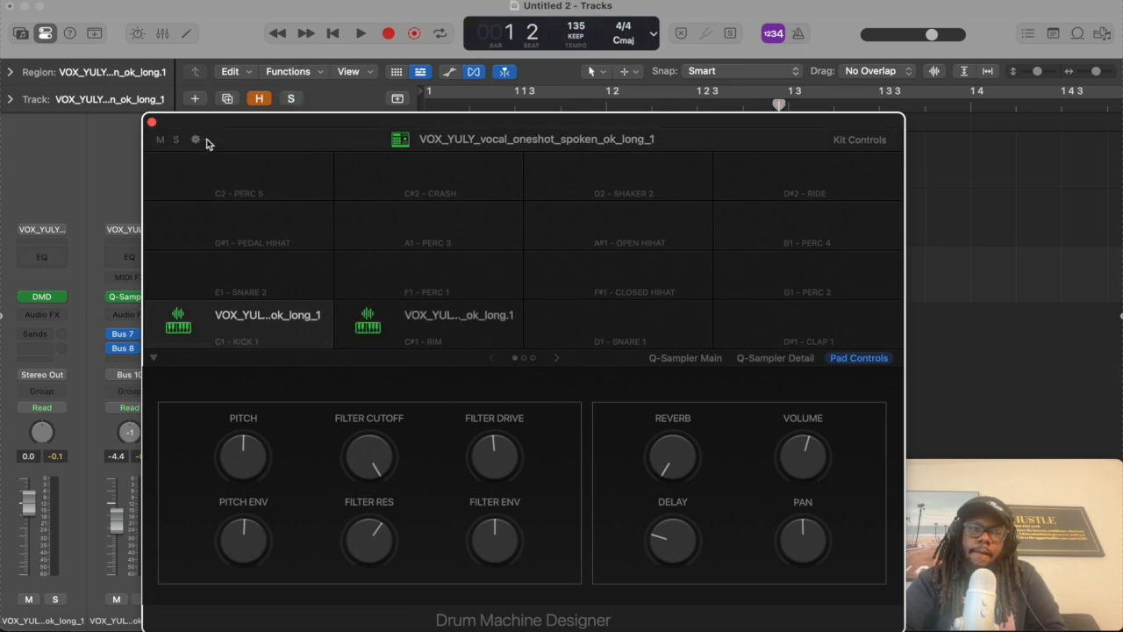
Step: Move the Drum Machine Designer window clear of the mixer strips and examine the C1 pad's output note choices without changing them
{"action": "left_click_drag", "start_coordinate": [208, 127], "coordinate": [256, 126]}
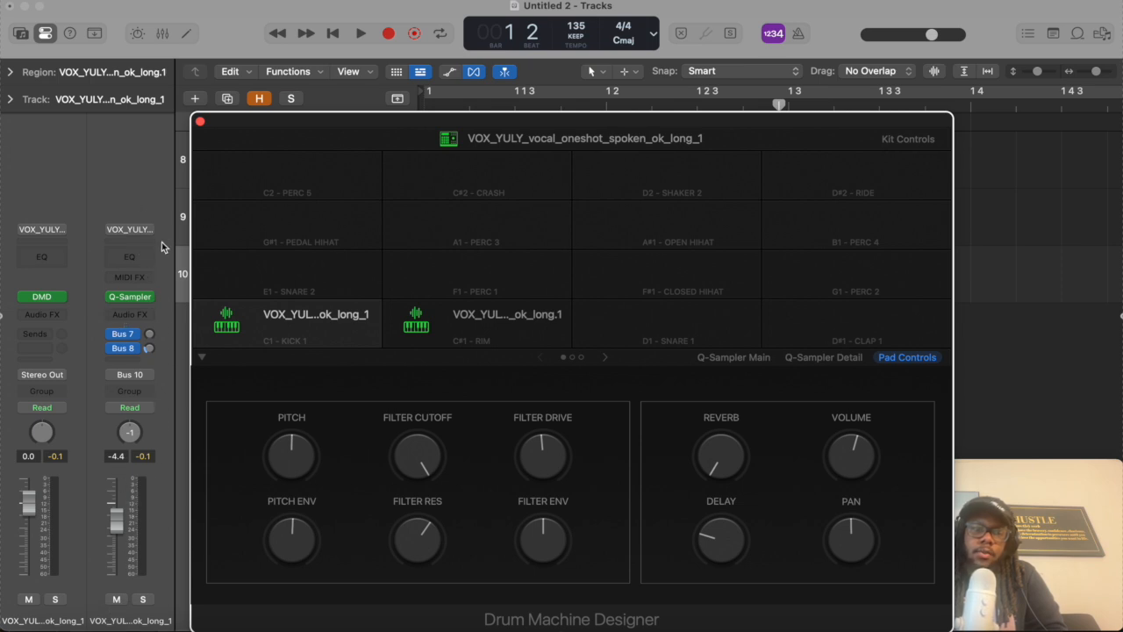
{"action": "mouse_move", "coordinate": [266, 351]}
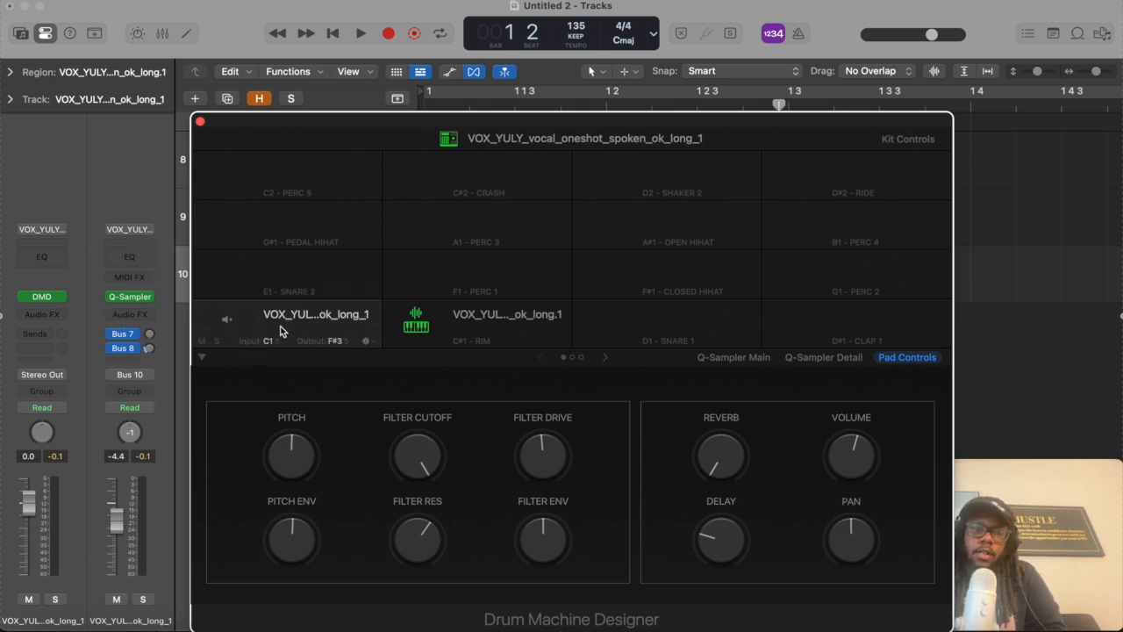
{"action": "left_click", "coordinate": [342, 345]}
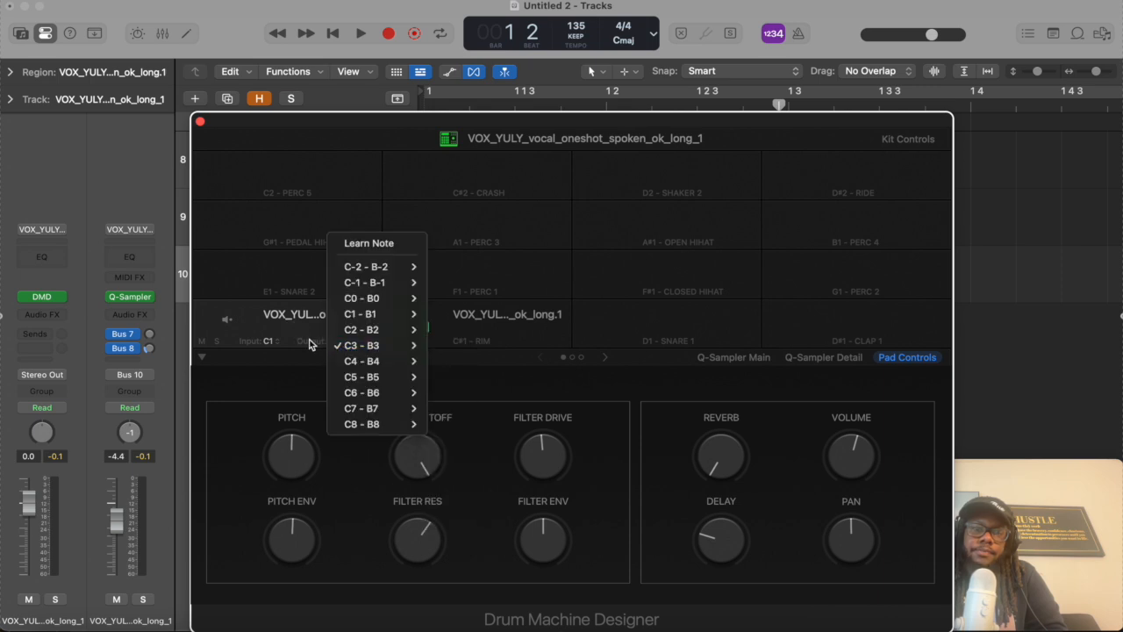
{"action": "mouse_move", "coordinate": [346, 348]}
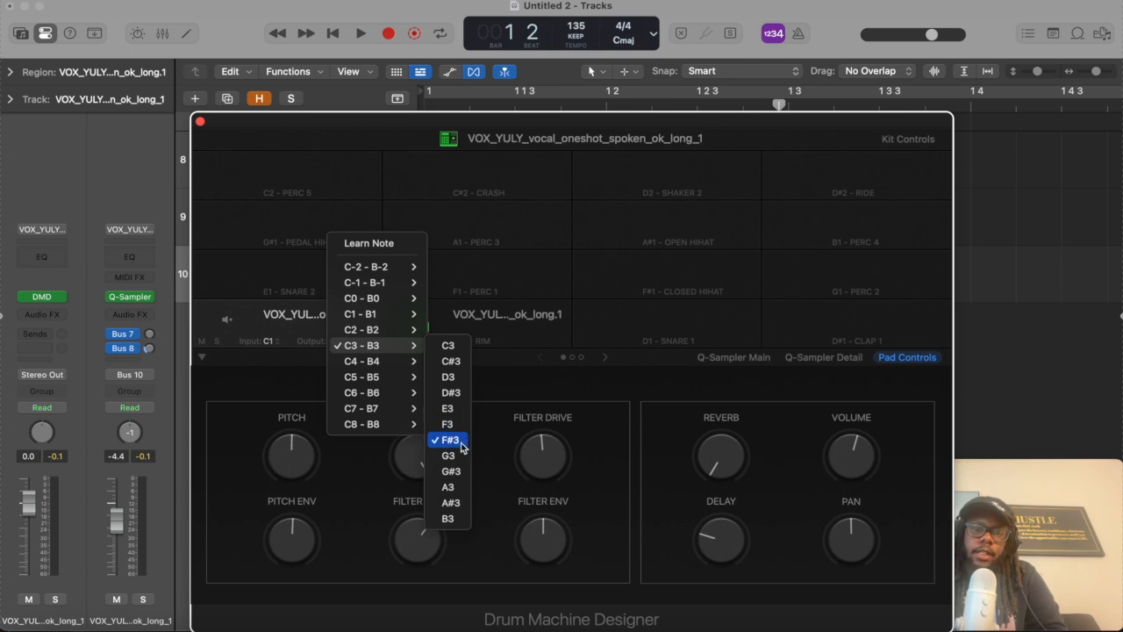
{"action": "left_click", "coordinate": [240, 286]}
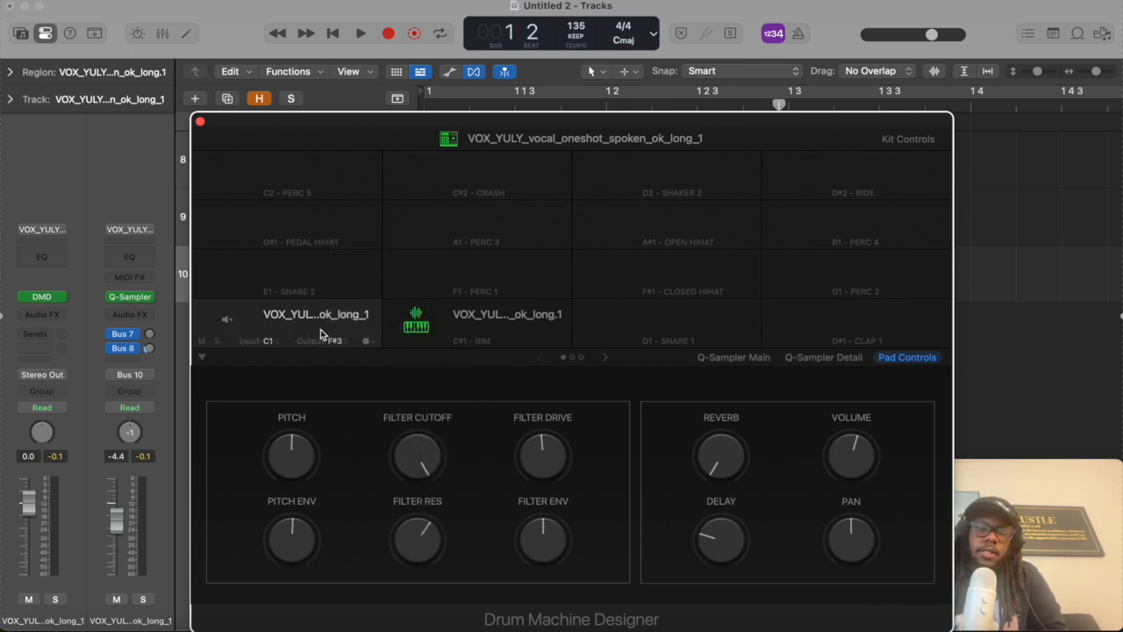
Step: Open Musical Typing at octave C1 and play down the white notes from B1, repeating C1 to trigger the vocal sample
{"action": "key", "text": "super+k"}
{"action": "key", "text": "j"}
{"action": "key", "text": "h"}
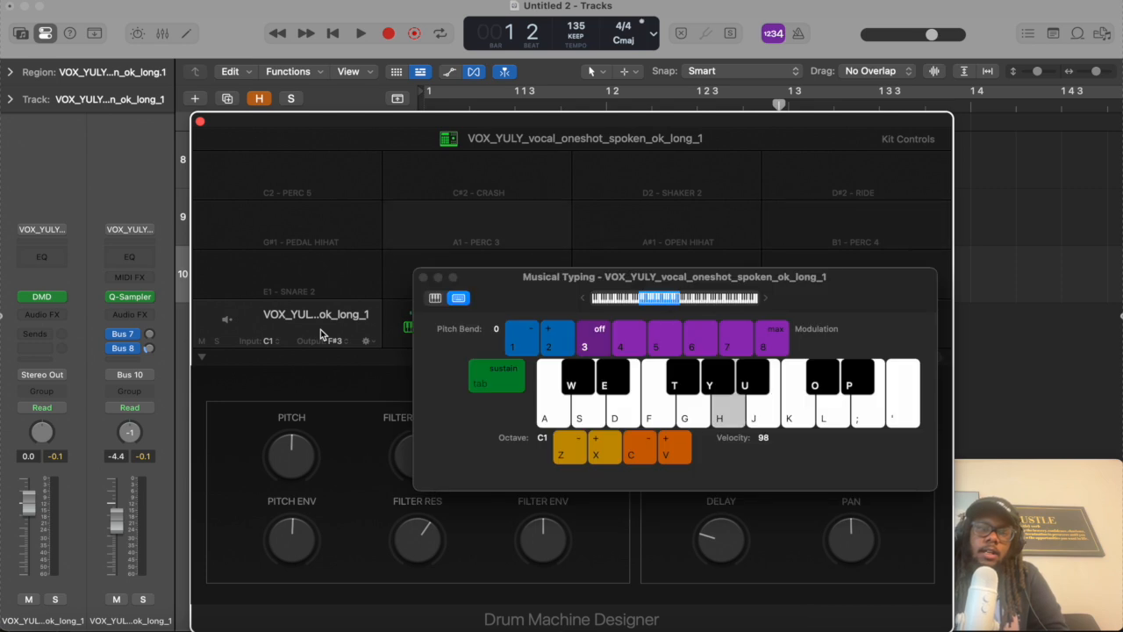
{"action": "key", "text": "g"}
{"action": "key", "text": "f"}
{"action": "key", "text": "d"}
{"action": "key", "text": "s"}
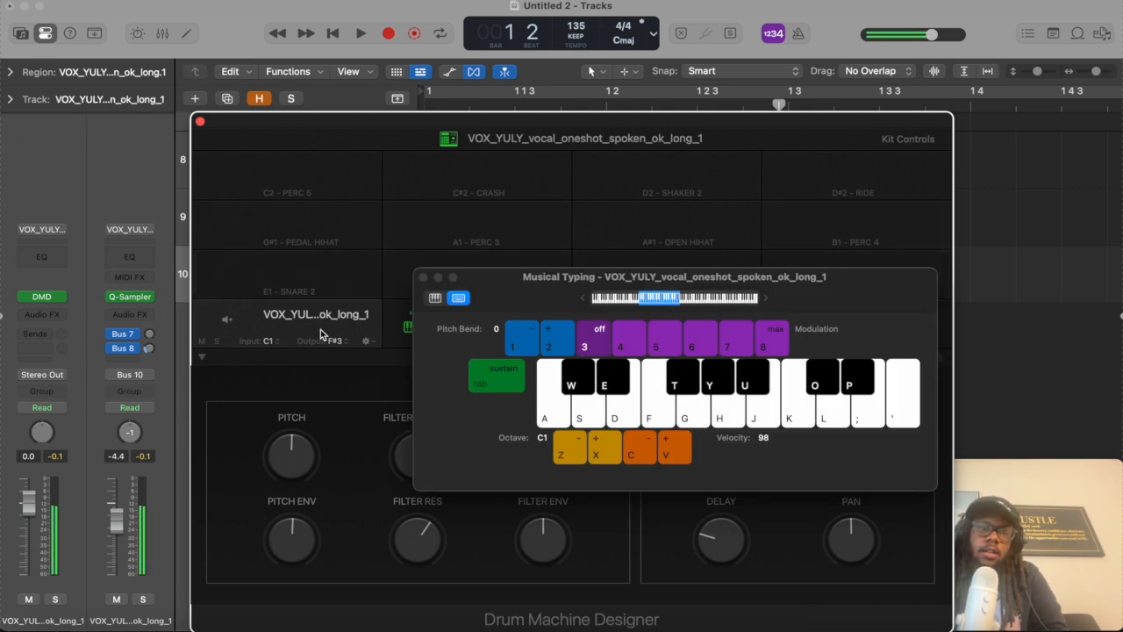
{"action": "key", "text": "a"}
{"action": "key", "text": "a"}
{"action": "key", "text": "a"}
{"action": "key", "text": "a"}
{"action": "key", "text": "a"}
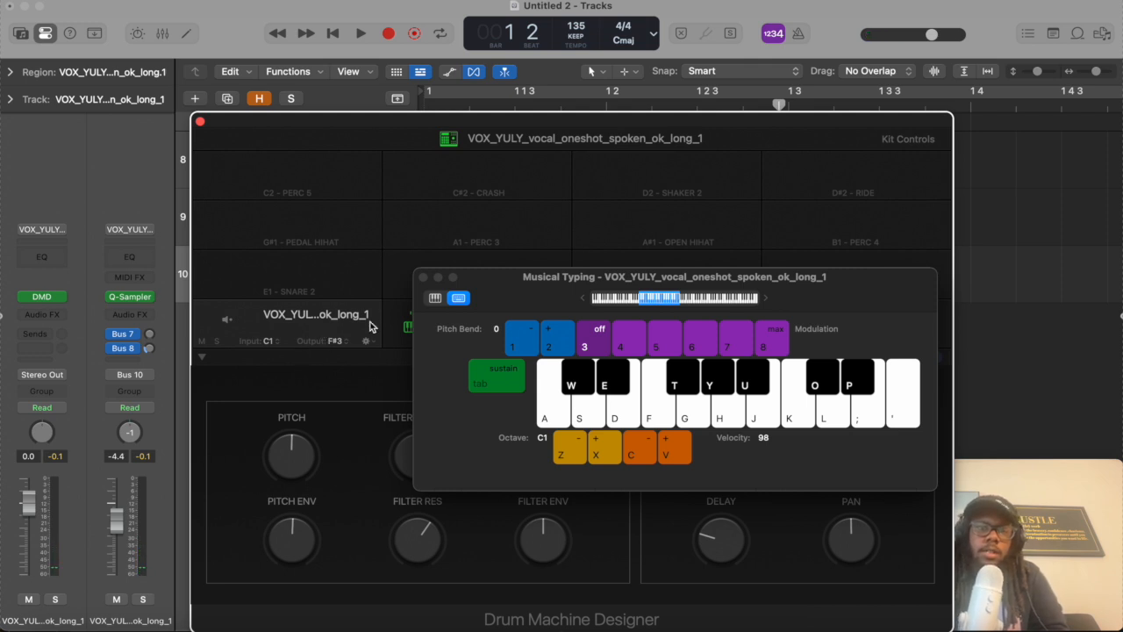
Step: Play the C1 and C#1 vocal pads from Musical Typing, moving its window clear of the pads
{"action": "key", "text": "a"}
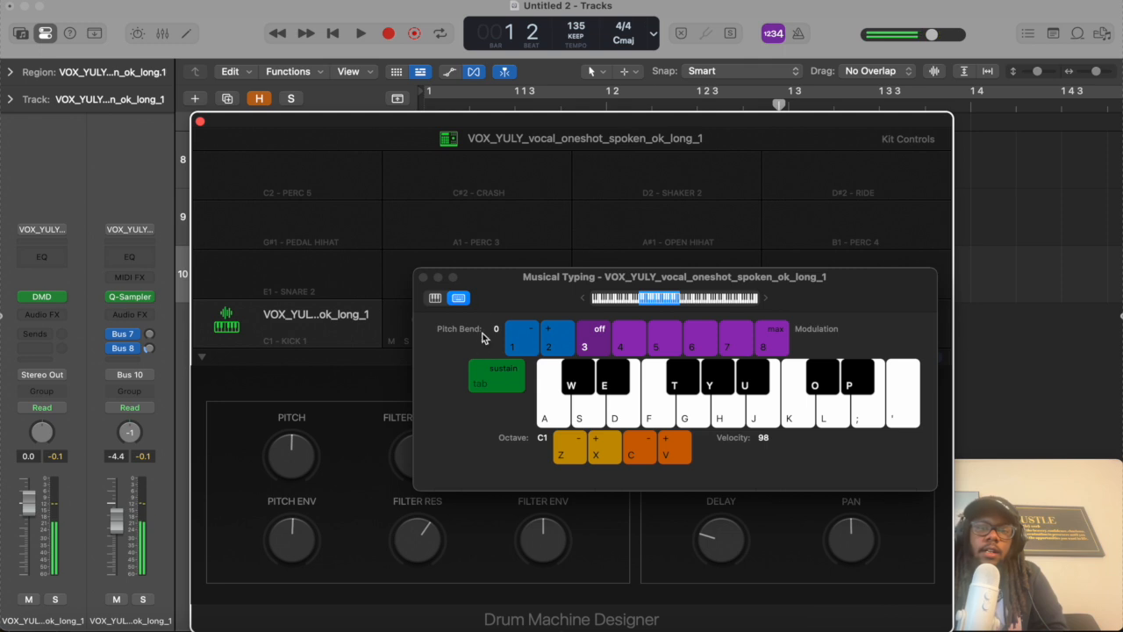
{"action": "left_click_drag", "start_coordinate": [477, 272], "coordinate": [608, 267]}
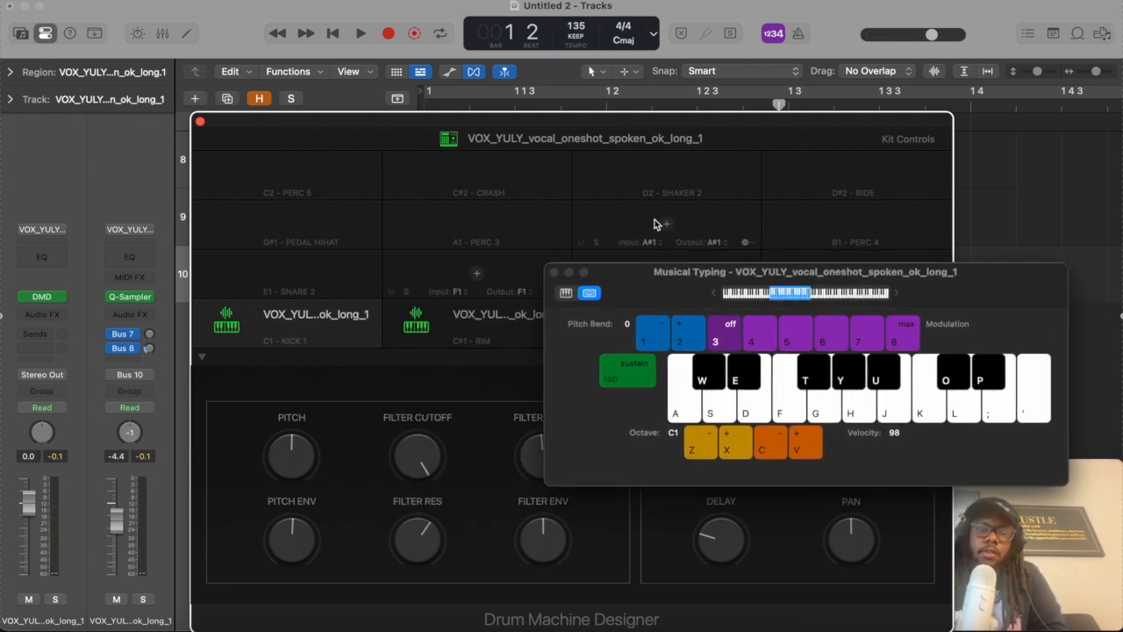
{"action": "key", "text": "w"}
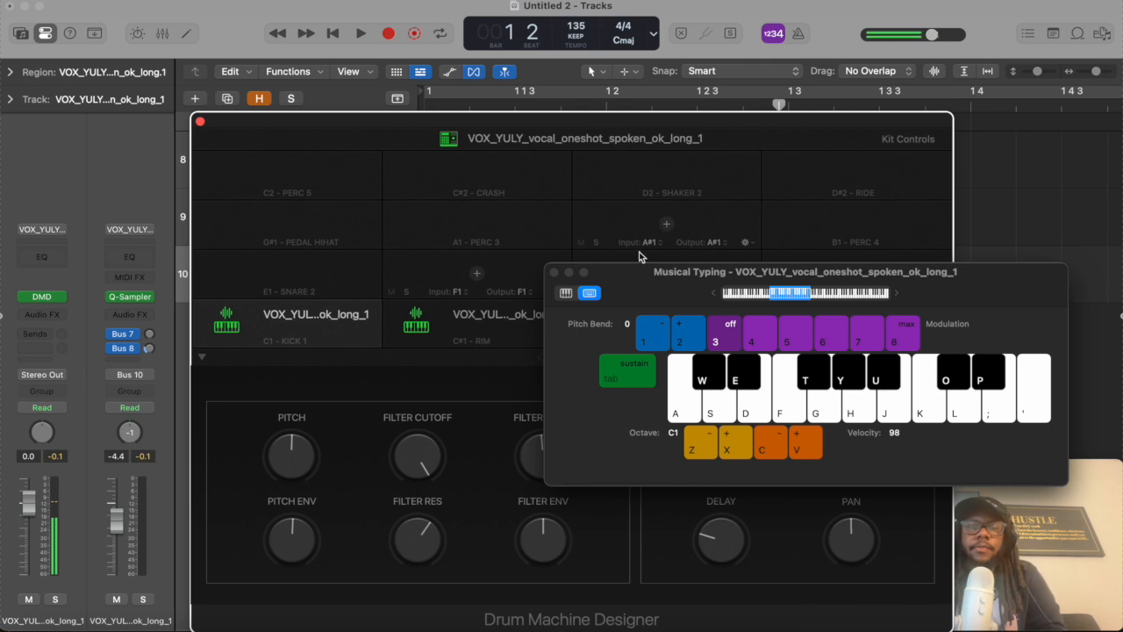
{"action": "left_click_drag", "start_coordinate": [648, 304], "coordinate": [452, 437]}
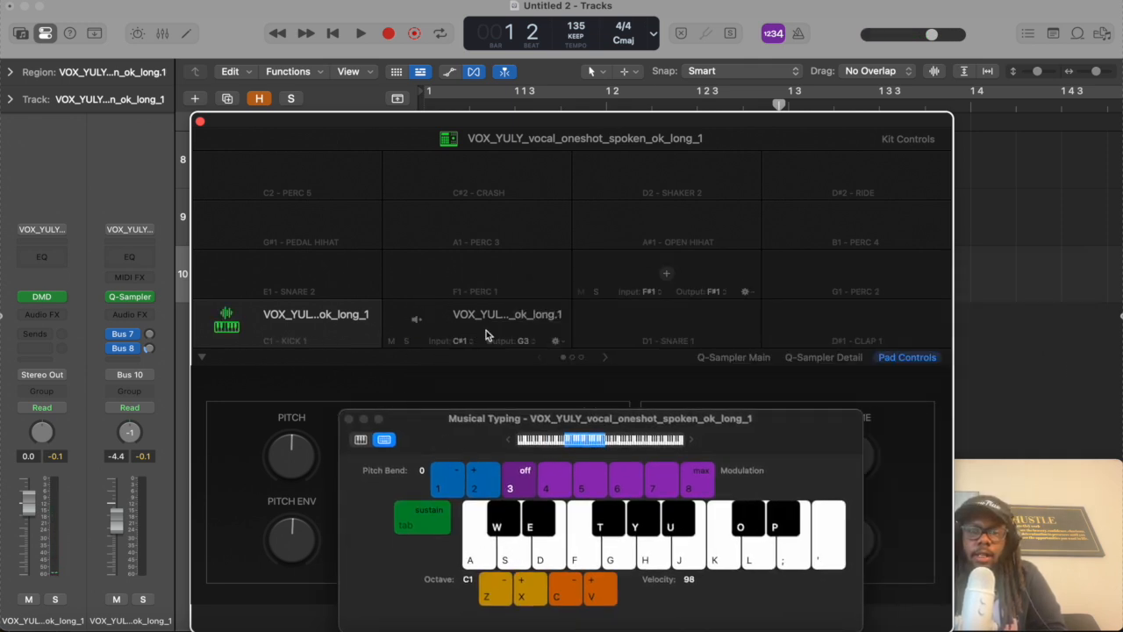
Step: Move the second vocal sample from the C#1 pad to the D1 pad and alternate C1 and D1 with Musical Typing
{"action": "key", "text": "super+k"}
{"action": "left_click_drag", "start_coordinate": [477, 318], "coordinate": [662, 323]}
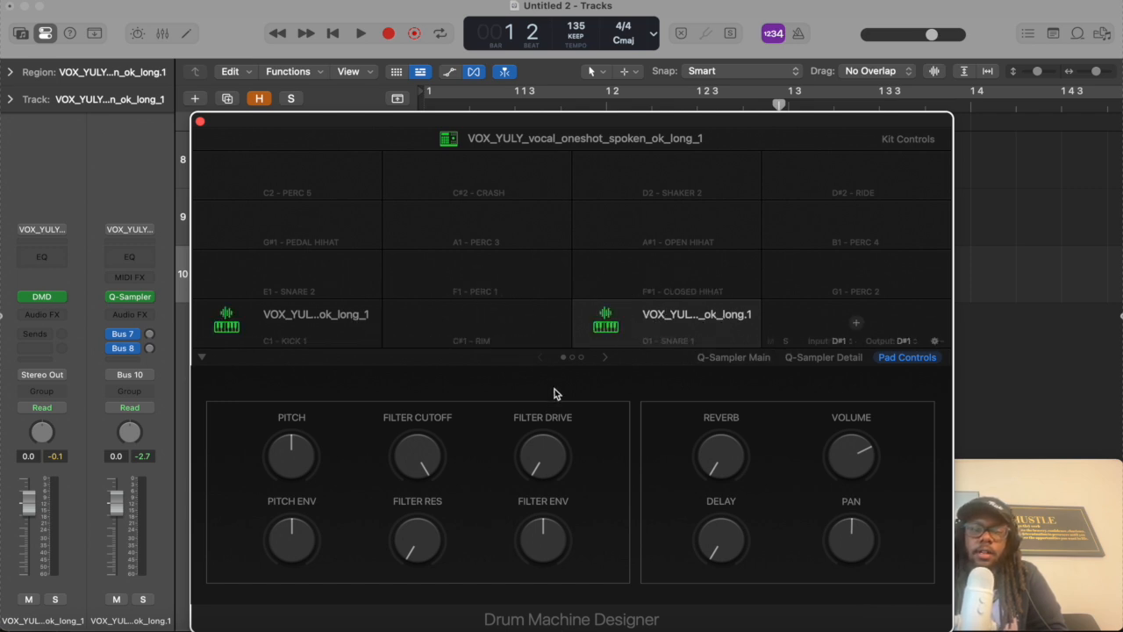
{"action": "key", "text": "cmd+k"}
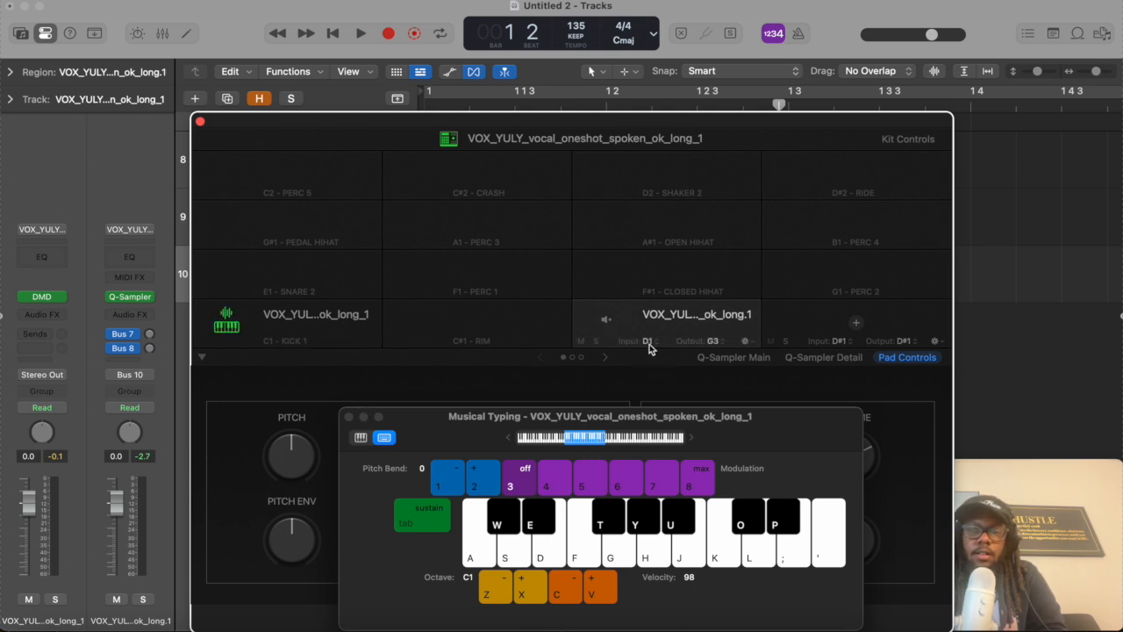
{"action": "key", "text": "a"}
{"action": "key", "text": "s"}
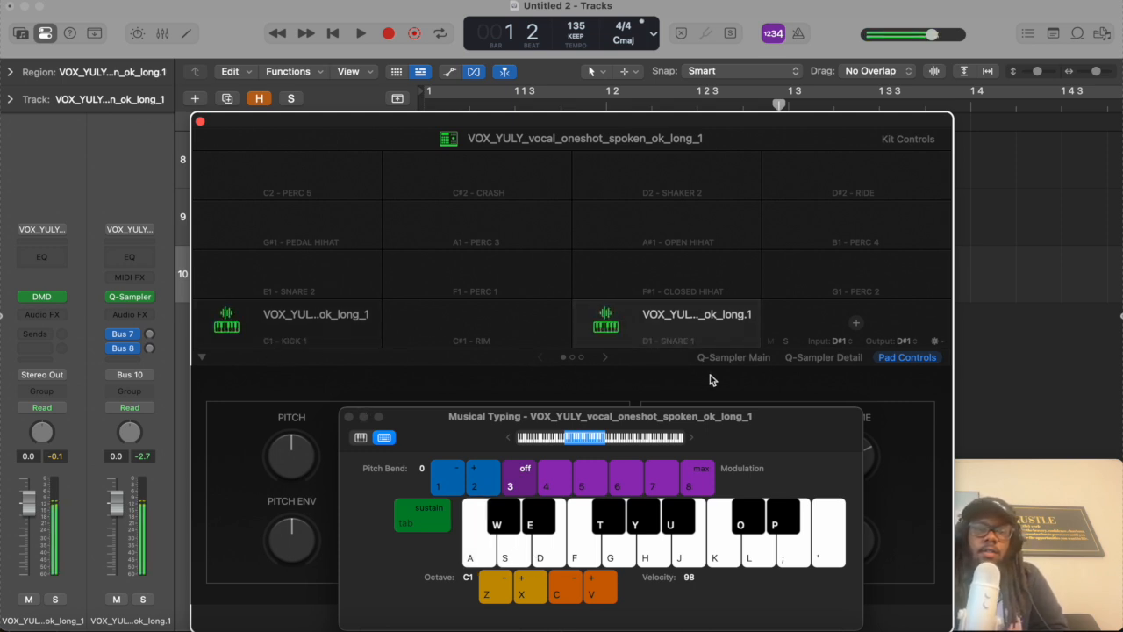
{"action": "key", "text": "a"}
{"action": "key", "text": "s"}
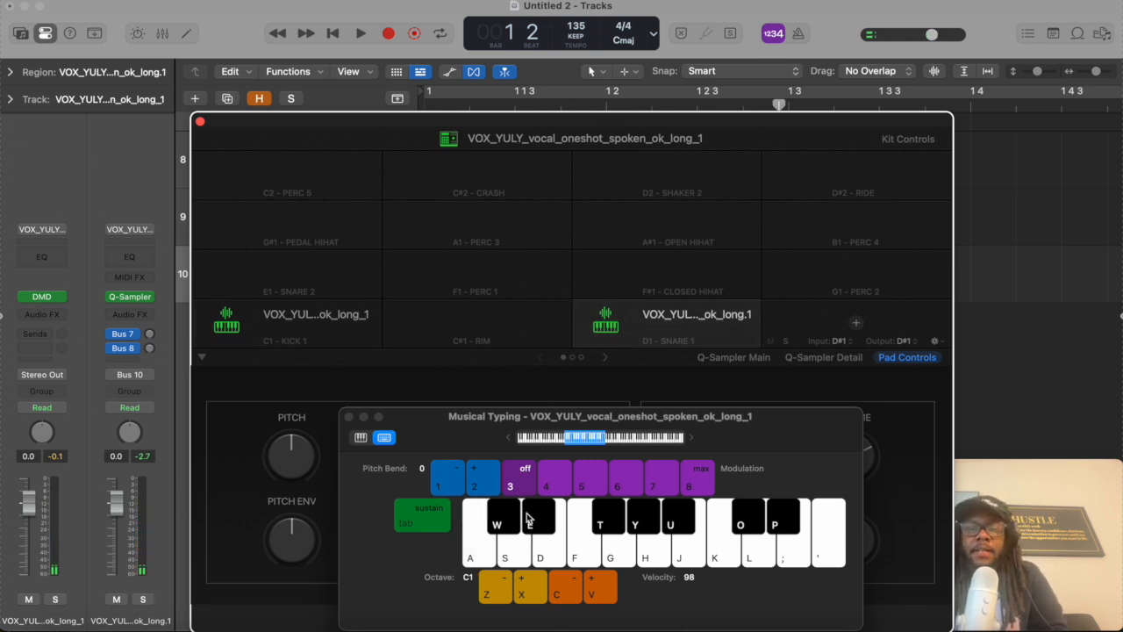
Step: Play the E1 note on Musical Typing's on-screen keyboard to locate its matching empty pad
{"action": "left_click", "coordinate": [550, 560]}
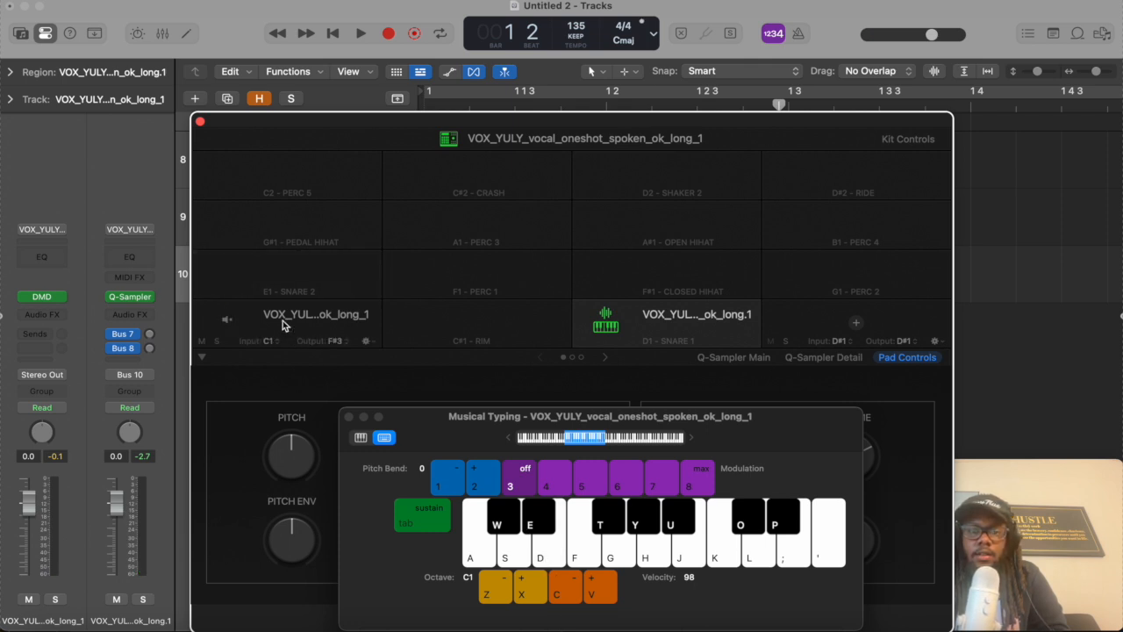
{"action": "left_click", "coordinate": [551, 553]}
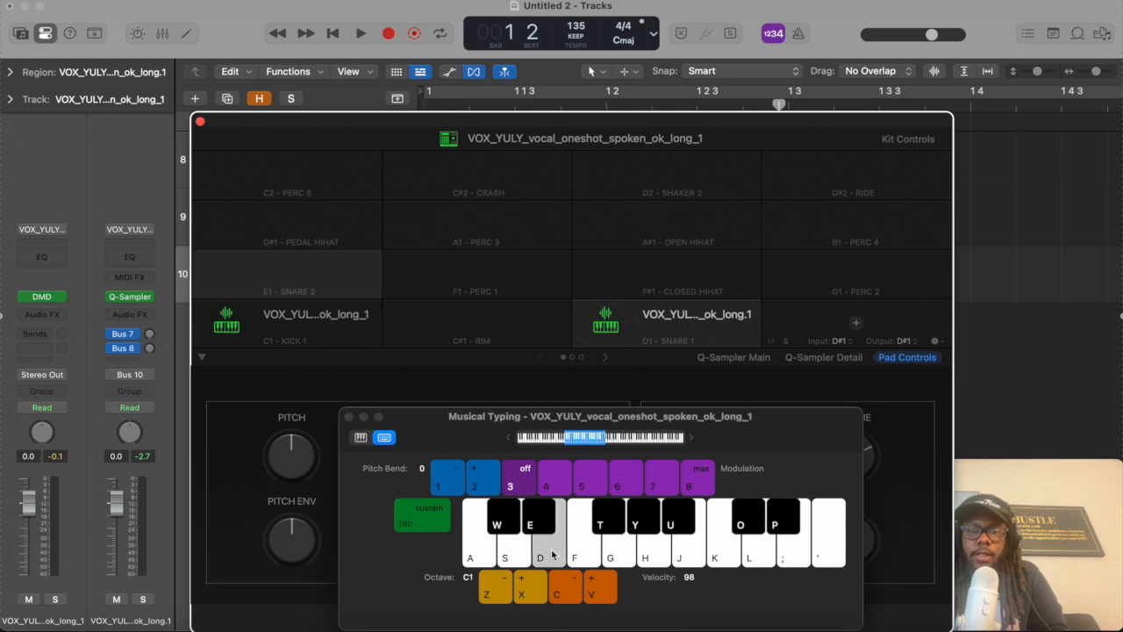
{"action": "left_click", "coordinate": [552, 554]}
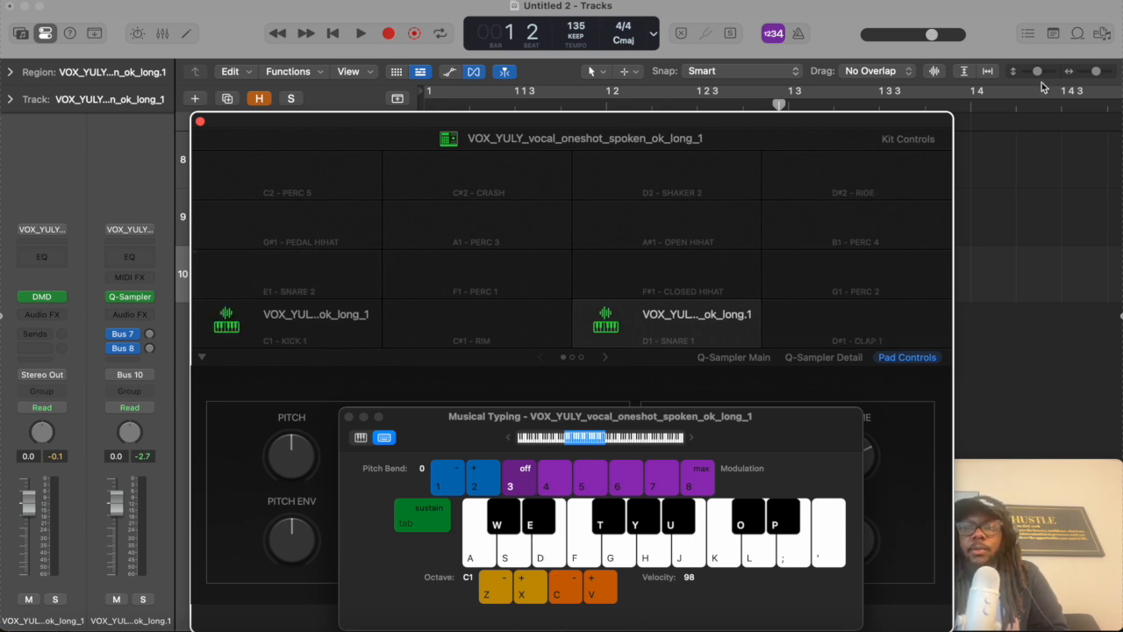
Step: Browse the Goodie's Kit files beside the drum pads, audition kick63.wav, and load Icycold Kick.wav onto the E1 pad
{"action": "left_click", "coordinate": [1101, 34]}
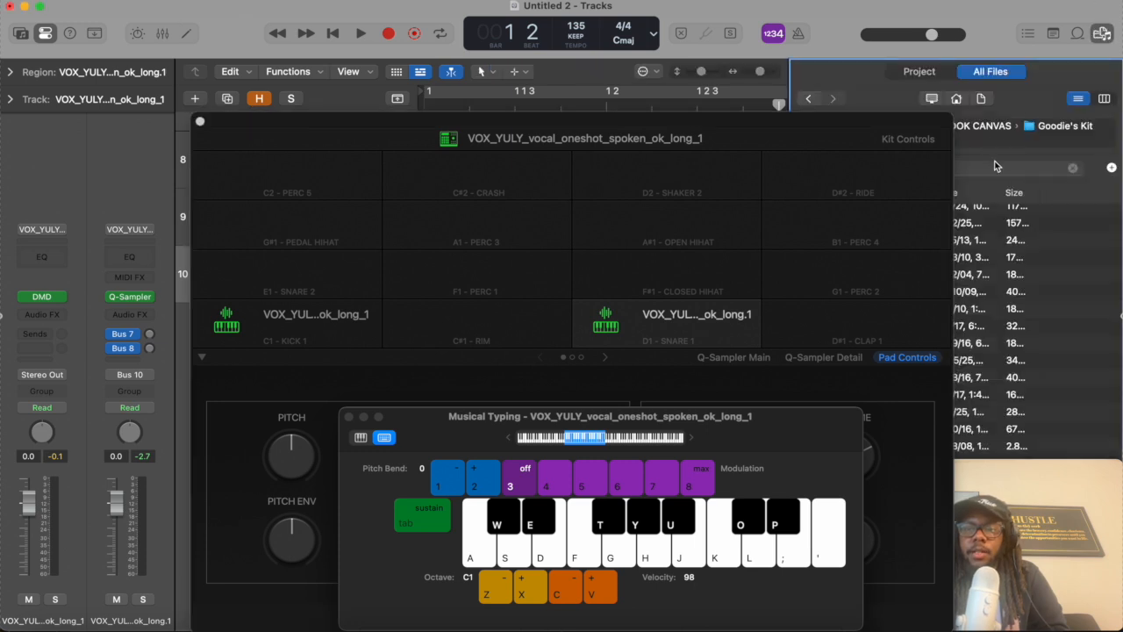
{"action": "left_click", "coordinate": [834, 123]}
{"action": "left_click_drag", "start_coordinate": [834, 123], "coordinate": [643, 96]}
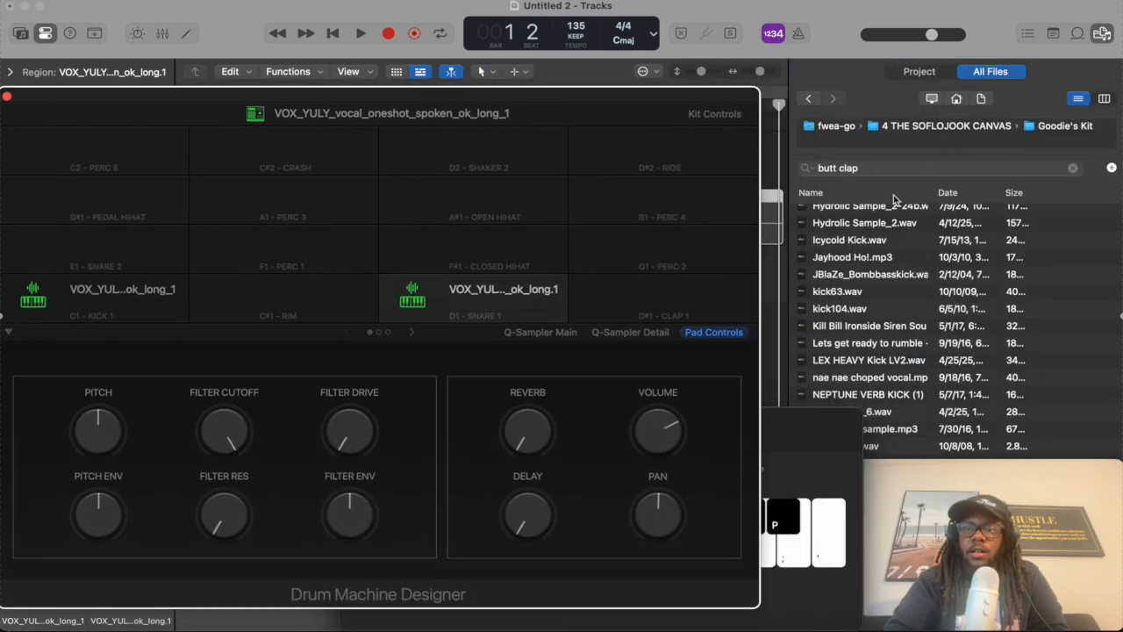
{"action": "left_click", "coordinate": [844, 296]}
{"action": "left_click", "coordinate": [839, 296]}
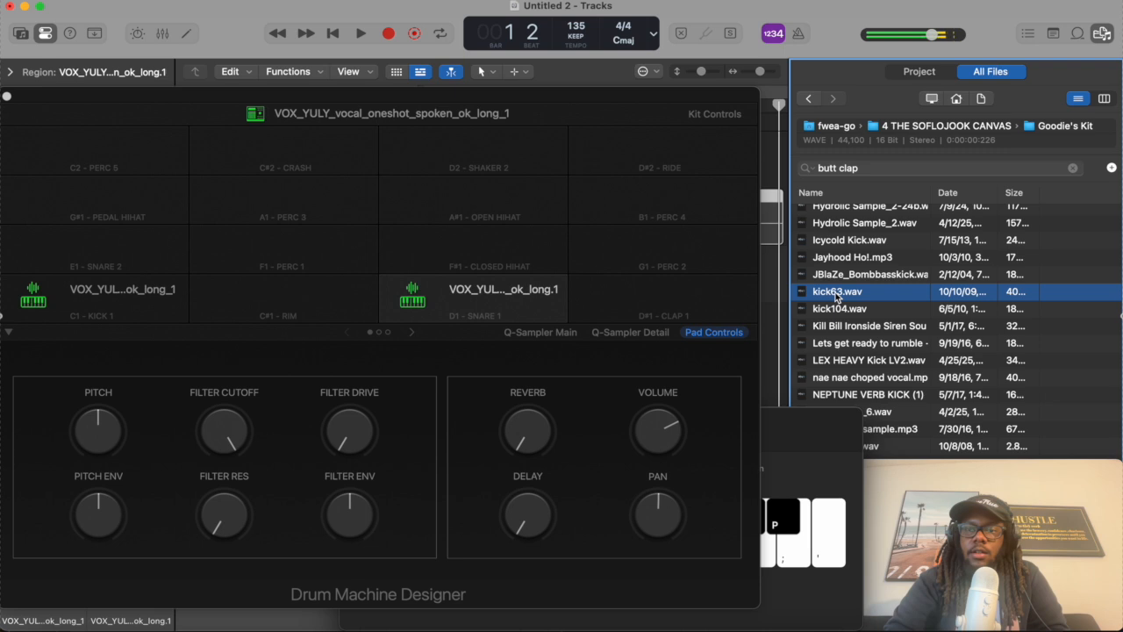
{"action": "left_click", "coordinate": [837, 242]}
{"action": "left_click_drag", "start_coordinate": [839, 246], "coordinate": [110, 265]}
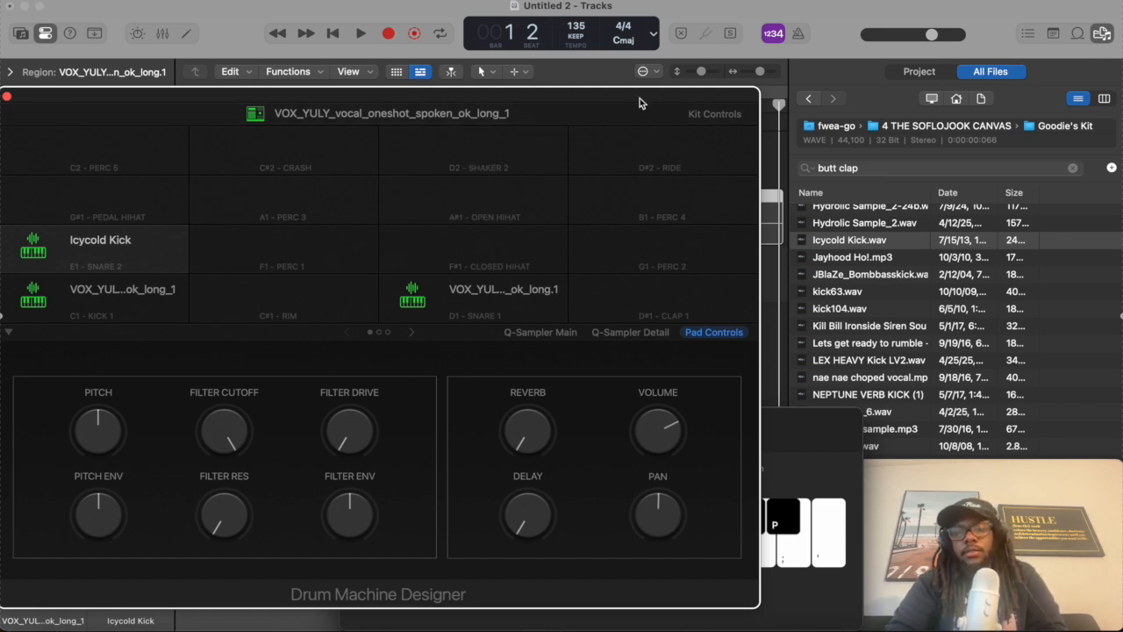
Step: Move the Drum Machine Designer window and examine the kick's Q-Sampler Detail, Pad Controls and Q-Sampler Main views
{"action": "left_click_drag", "start_coordinate": [674, 105], "coordinate": [888, 113]}
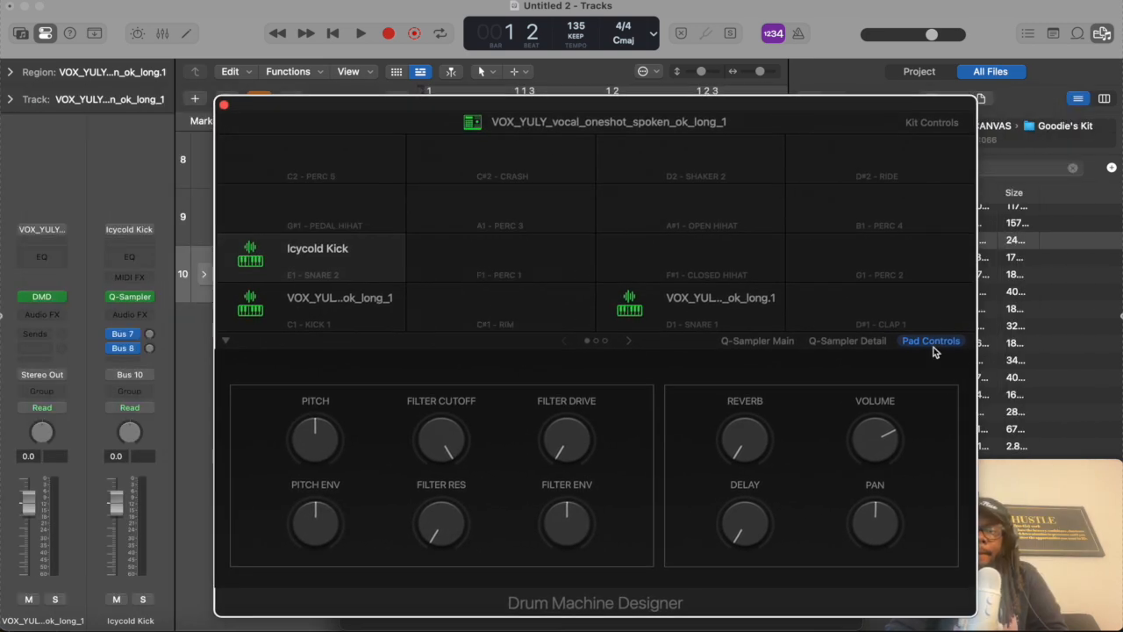
{"action": "left_click", "coordinate": [847, 341]}
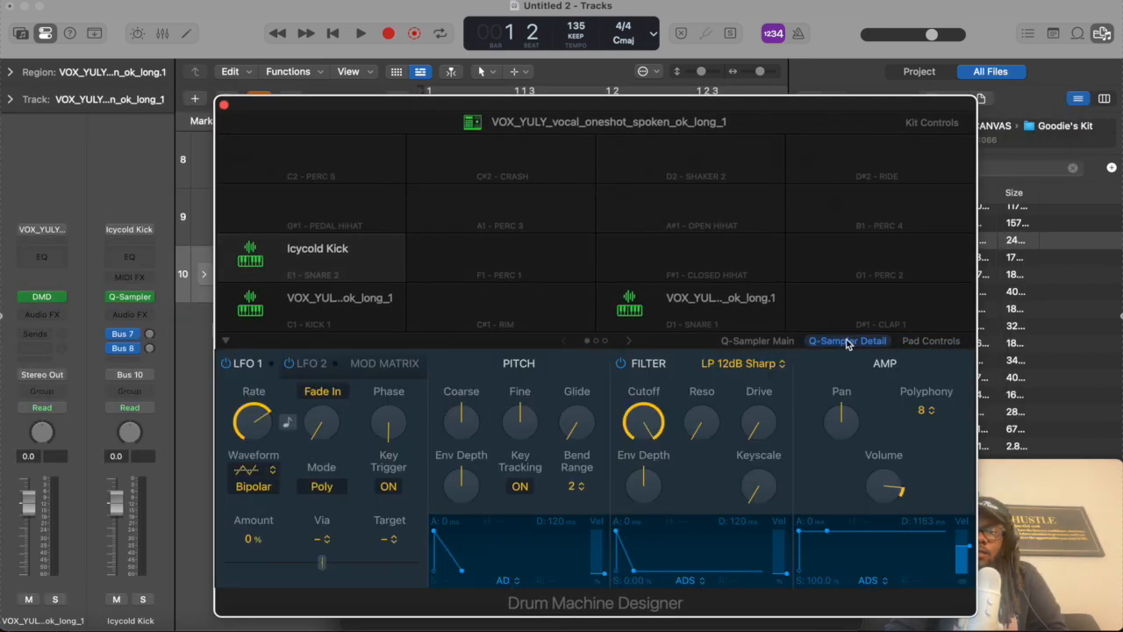
{"action": "left_click", "coordinate": [932, 344]}
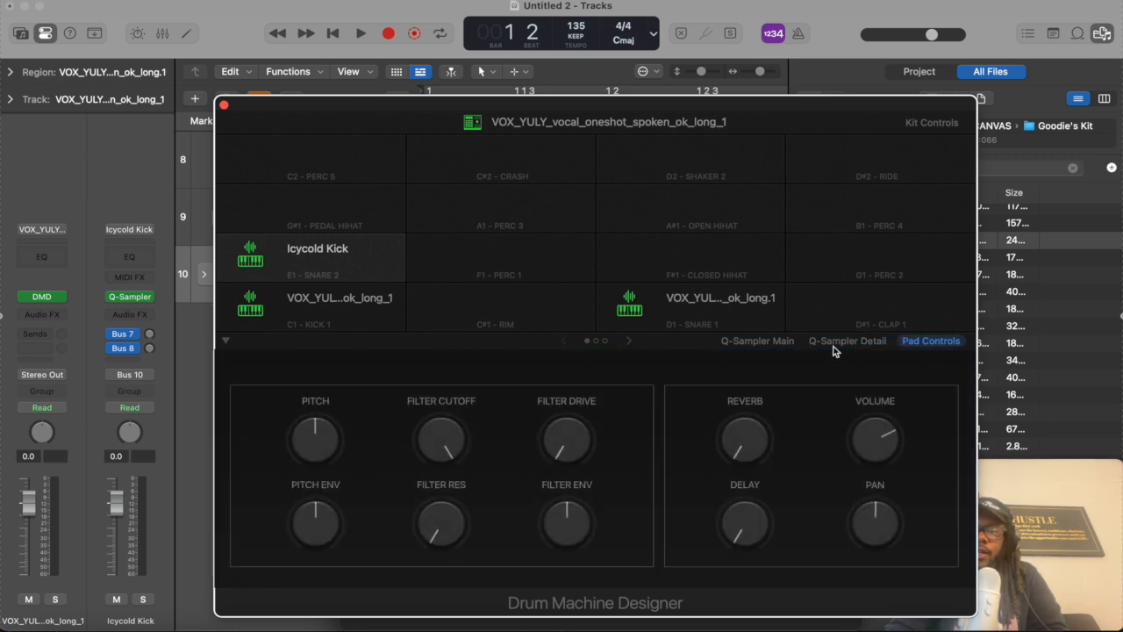
{"action": "left_click", "coordinate": [759, 343]}
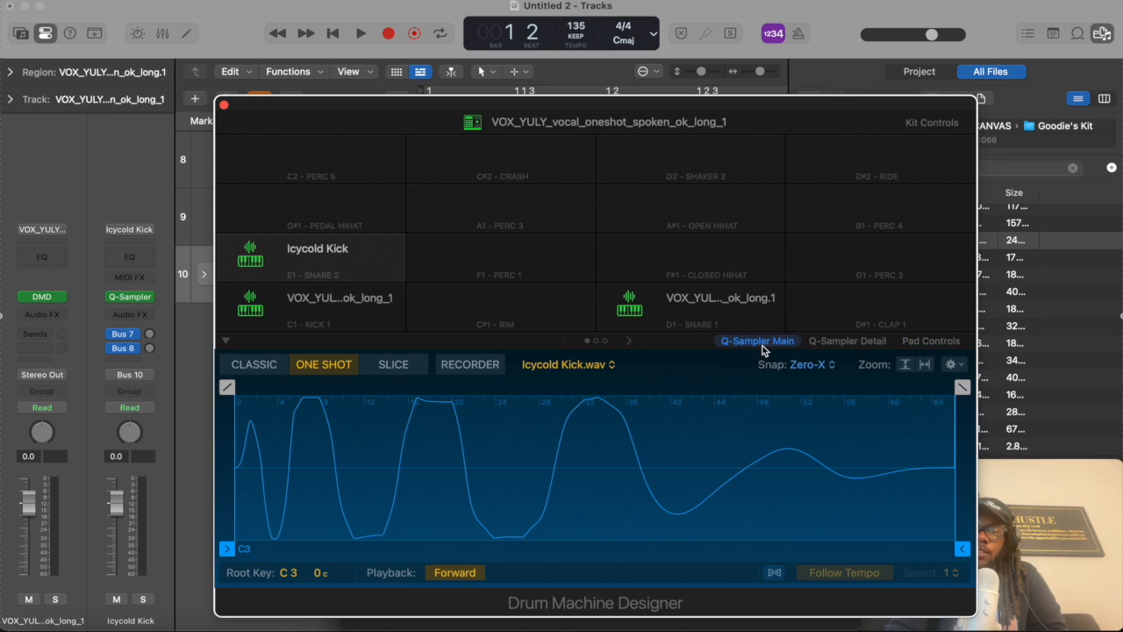
Step: Try Classic and Slice modes for Icycold Kick, return it to One Shot, and examine the sample's action choices
{"action": "left_click", "coordinate": [261, 366]}
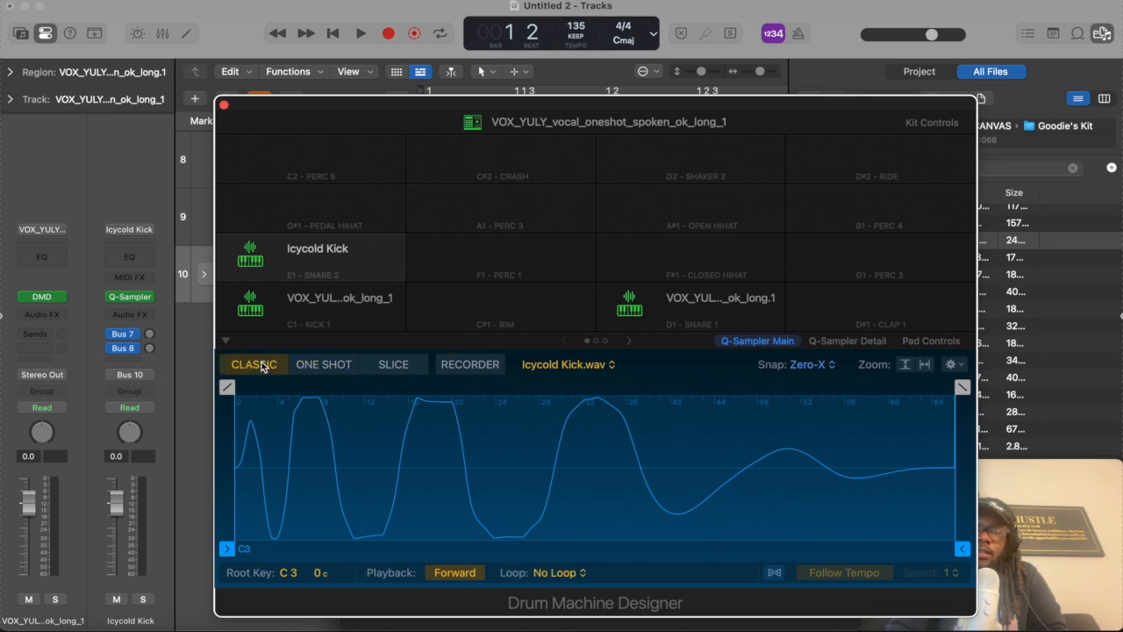
{"action": "left_click", "coordinate": [320, 364]}
{"action": "left_click", "coordinate": [399, 367]}
{"action": "left_click", "coordinate": [325, 372]}
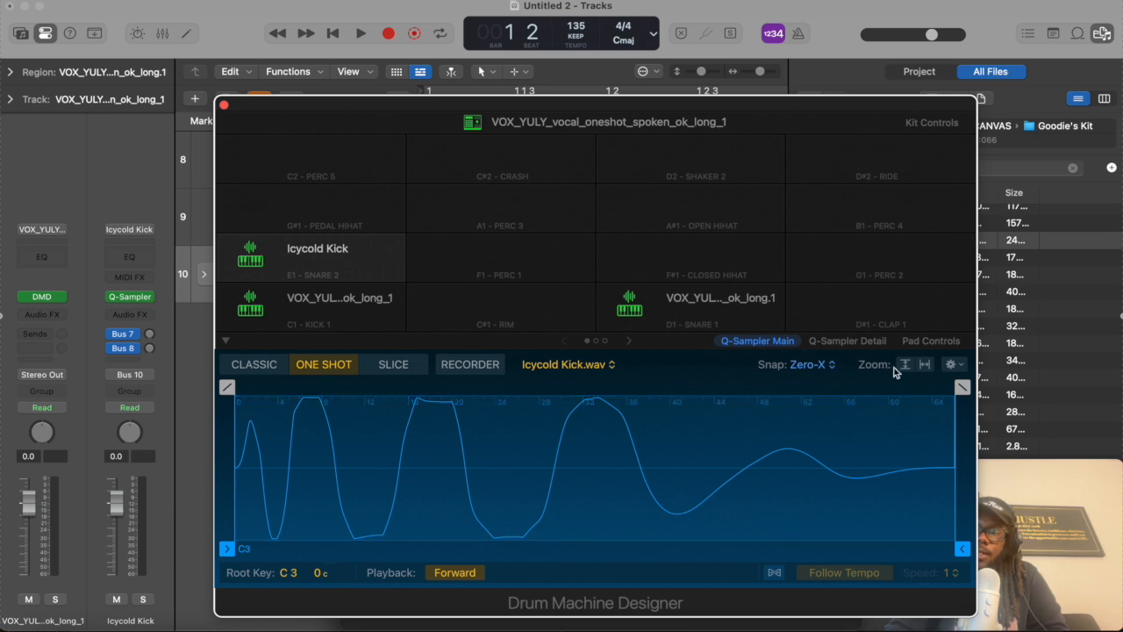
{"action": "left_click", "coordinate": [954, 367]}
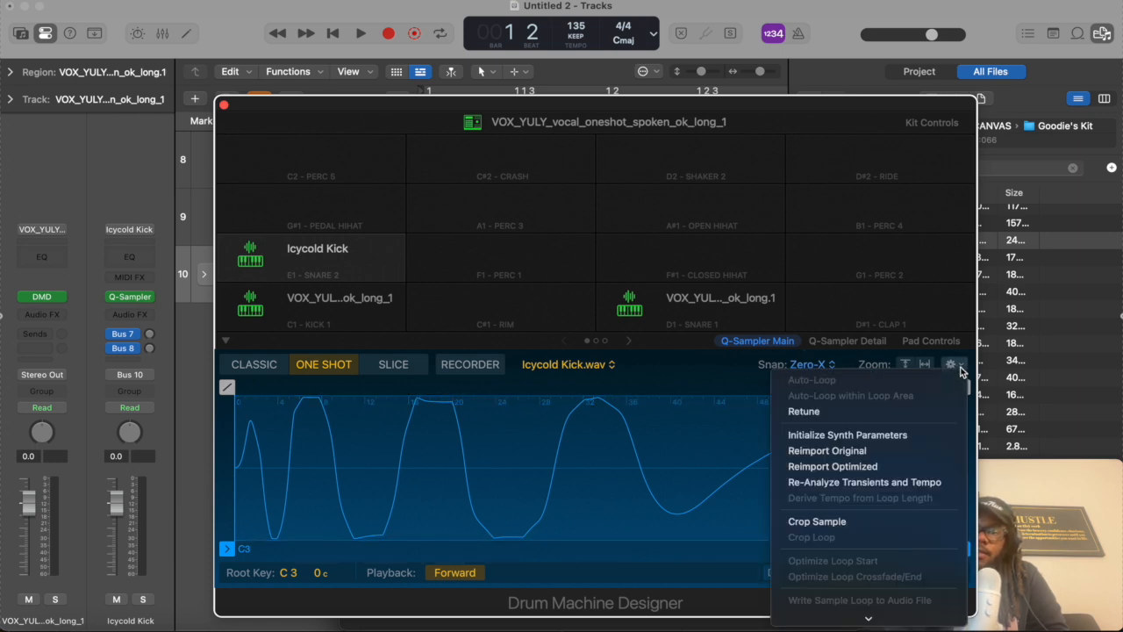
{"action": "left_click", "coordinate": [961, 371]}
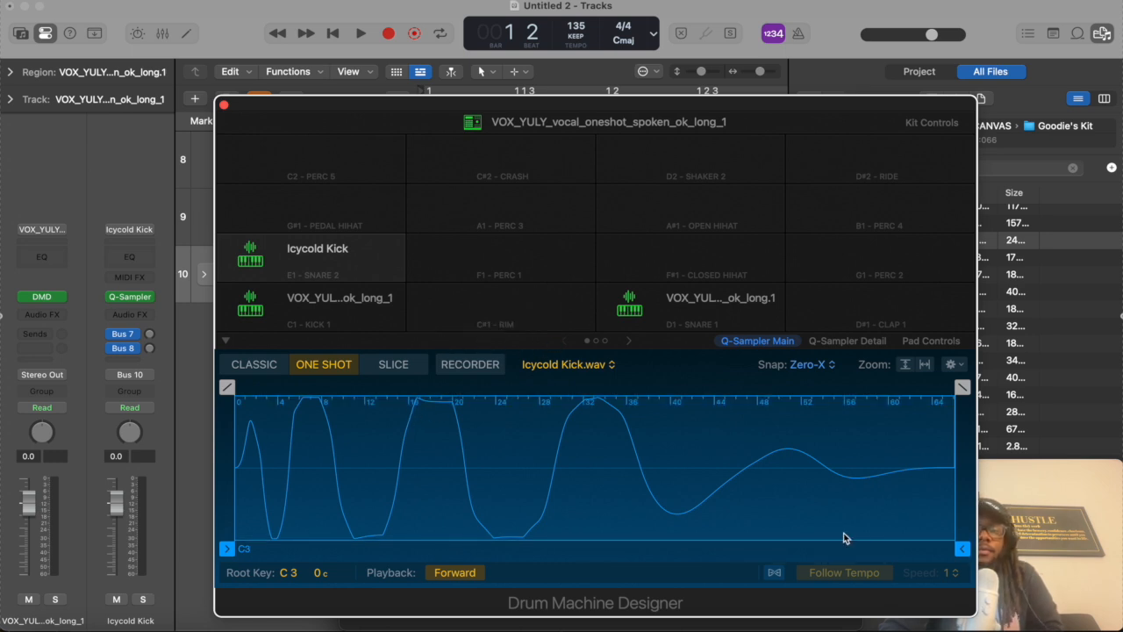
Step: Shorten Icycold Kick's sample end to 0.024 s and audition it by repeatedly playing E1 with Musical Typing
{"action": "mouse_move", "coordinate": [962, 549]}
{"action": "left_mouse_down"}
{"action": "mouse_move", "coordinate": [526, 549]}
{"action": "mouse_move", "coordinate": [501, 569]}
{"action": "left_mouse_up"}
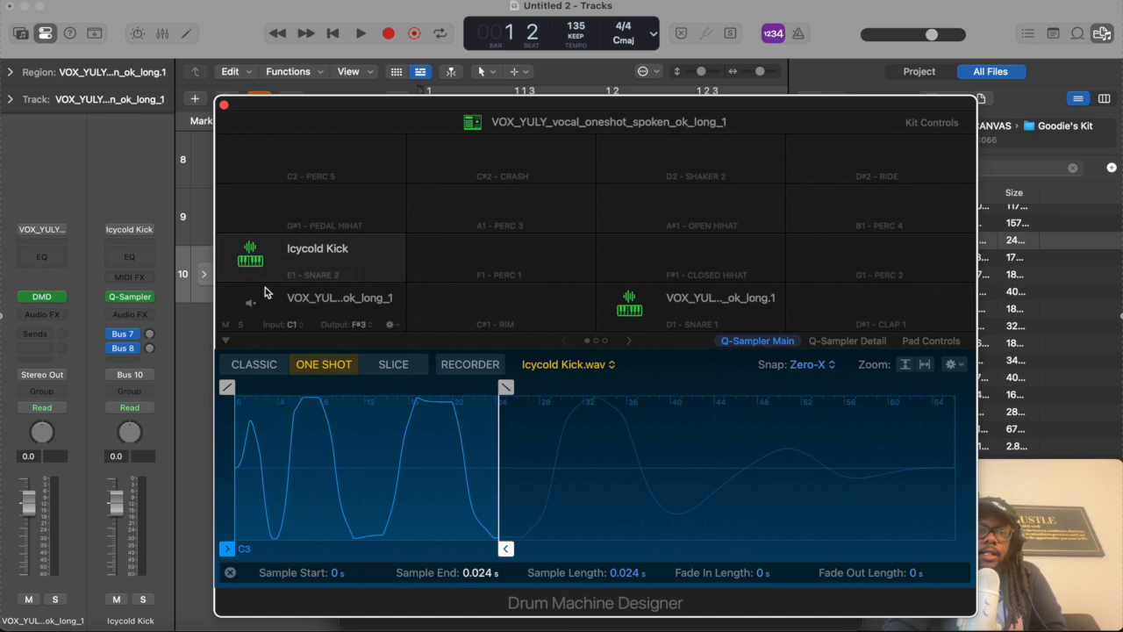
{"action": "mouse_move", "coordinate": [301, 280]}
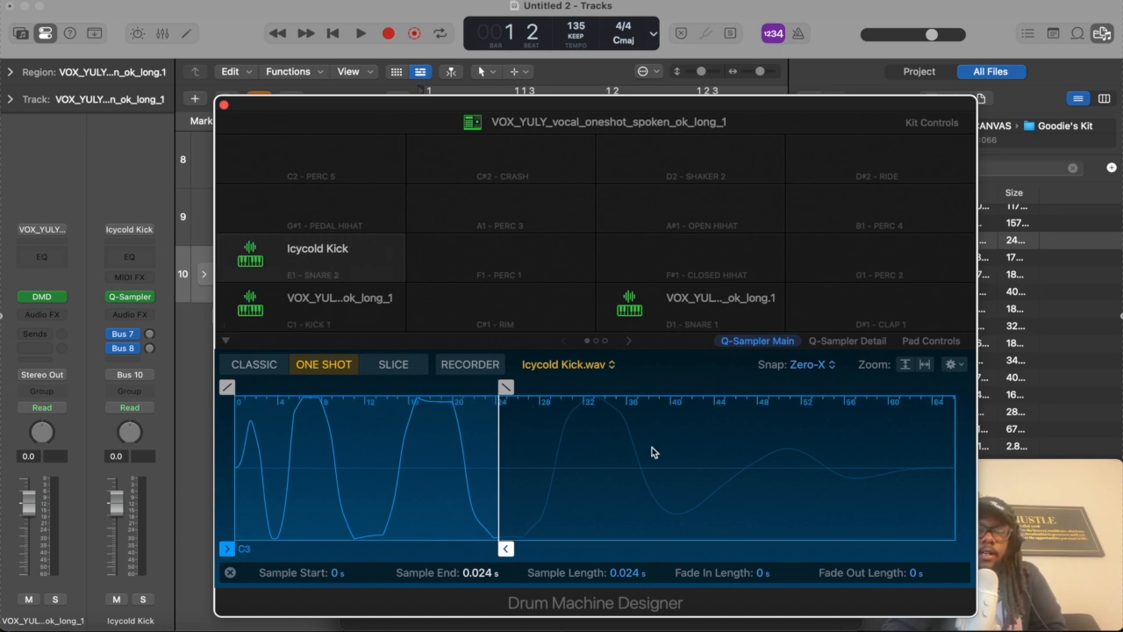
{"action": "key", "text": "super+k"}
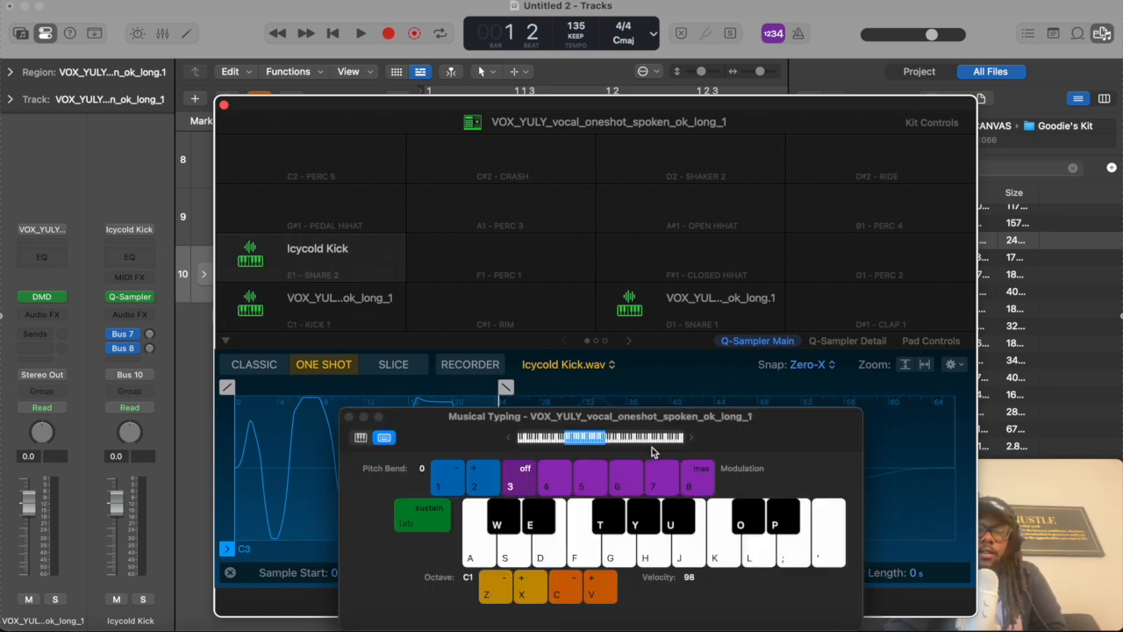
{"action": "left_click", "coordinate": [553, 563]}
{"action": "left_click", "coordinate": [554, 564]}
{"action": "left_click_drag", "start_coordinate": [409, 437], "coordinate": [608, 515]}
{"action": "key", "text": "d"}
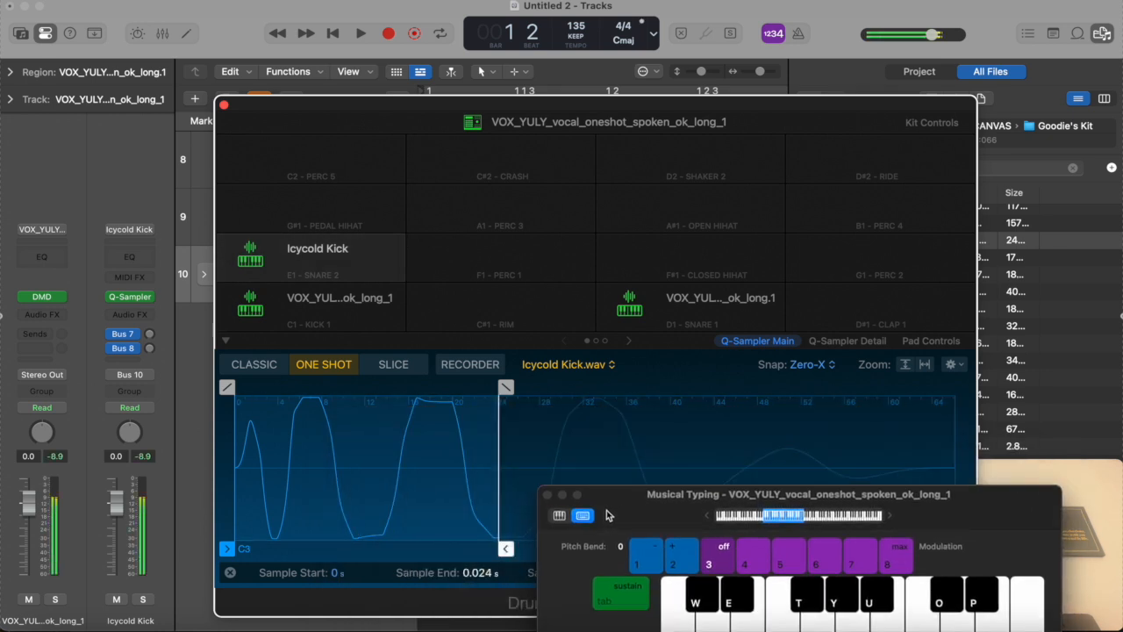
{"action": "key", "text": "d"}
{"action": "key", "text": "d"}
{"action": "left_click", "coordinate": [548, 495]}
Step: Restore Icycold Kick's sample end to 0.066 s and audition its pad repeatedly
{"action": "left_click_drag", "start_coordinate": [505, 548], "coordinate": [962, 549]}
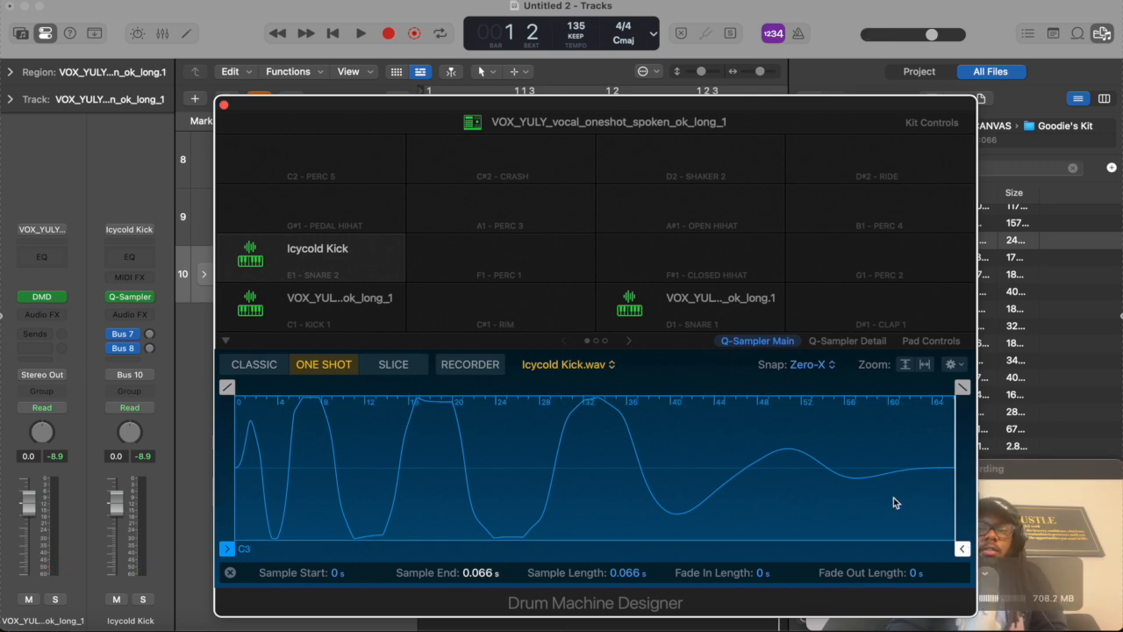
{"action": "left_click", "coordinate": [250, 253]}
{"action": "left_click", "coordinate": [251, 254]}
{"action": "left_click", "coordinate": [251, 255]}
{"action": "left_click", "coordinate": [251, 255]}
{"action": "left_click", "coordinate": [251, 255]}
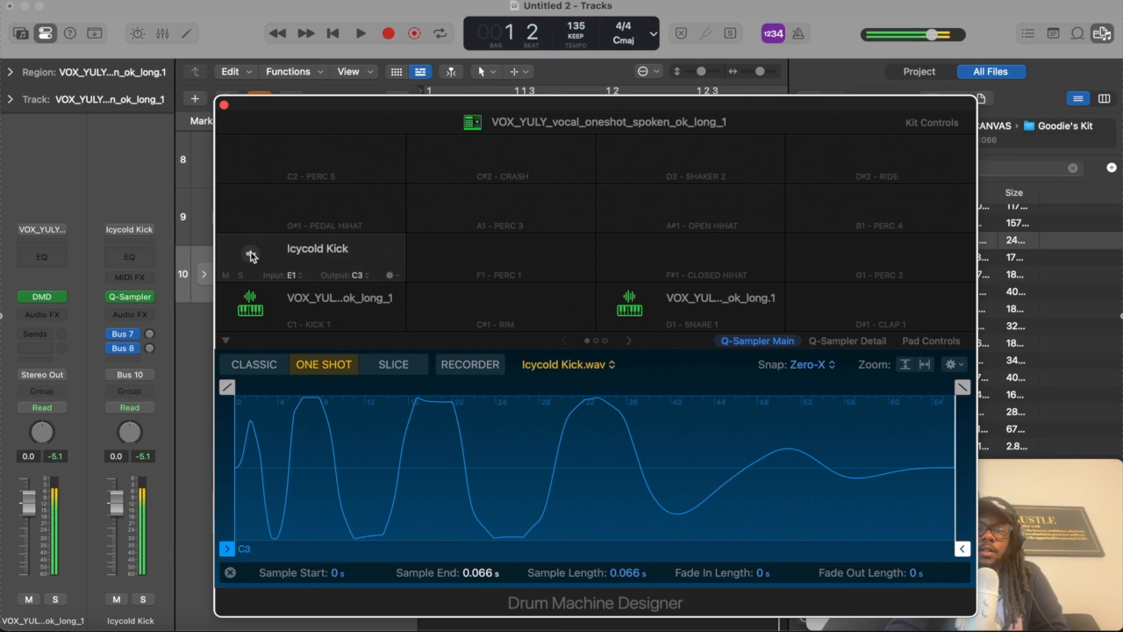
{"action": "left_click", "coordinate": [251, 255]}
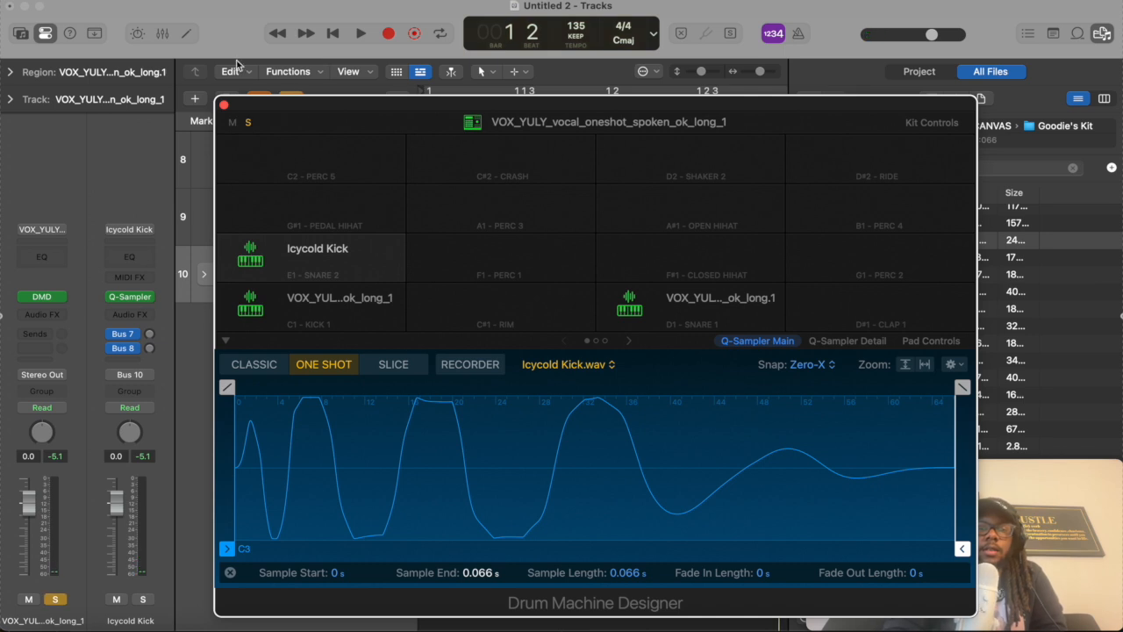
Step: Leave the whole kit's solo control switched off and move the Drum Machine Designer window higher
{"action": "left_click", "coordinate": [249, 123]}
{"action": "left_click", "coordinate": [249, 123]}
{"action": "left_click_drag", "start_coordinate": [308, 105], "coordinate": [288, 72]}
Step: Extend the C1 vocal sample's end to 0.769 s and audition its pad
{"action": "left_click", "coordinate": [302, 264]}
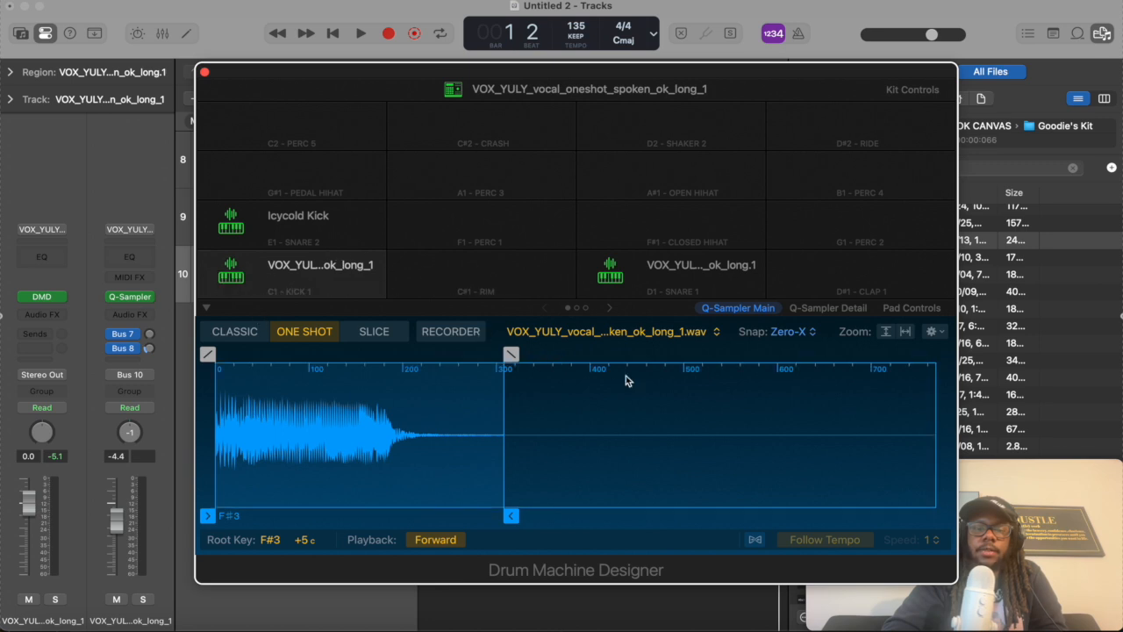
{"action": "mouse_move", "coordinate": [515, 516]}
{"action": "left_click_drag", "start_coordinate": [515, 516], "coordinate": [949, 523]}
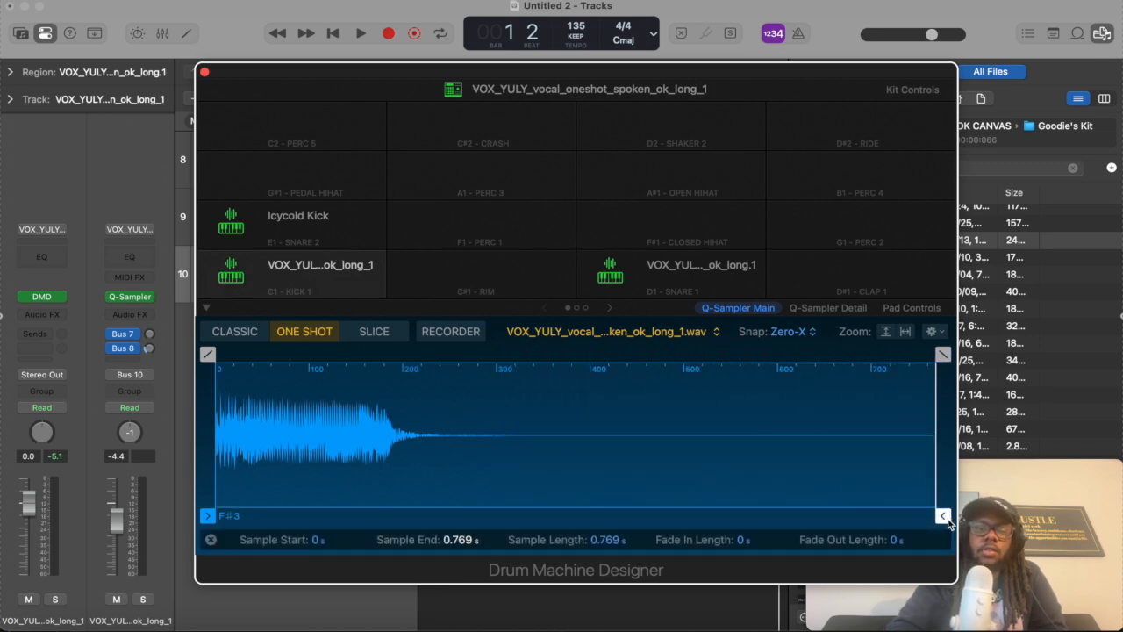
{"action": "left_click", "coordinate": [233, 273]}
{"action": "left_click", "coordinate": [233, 273]}
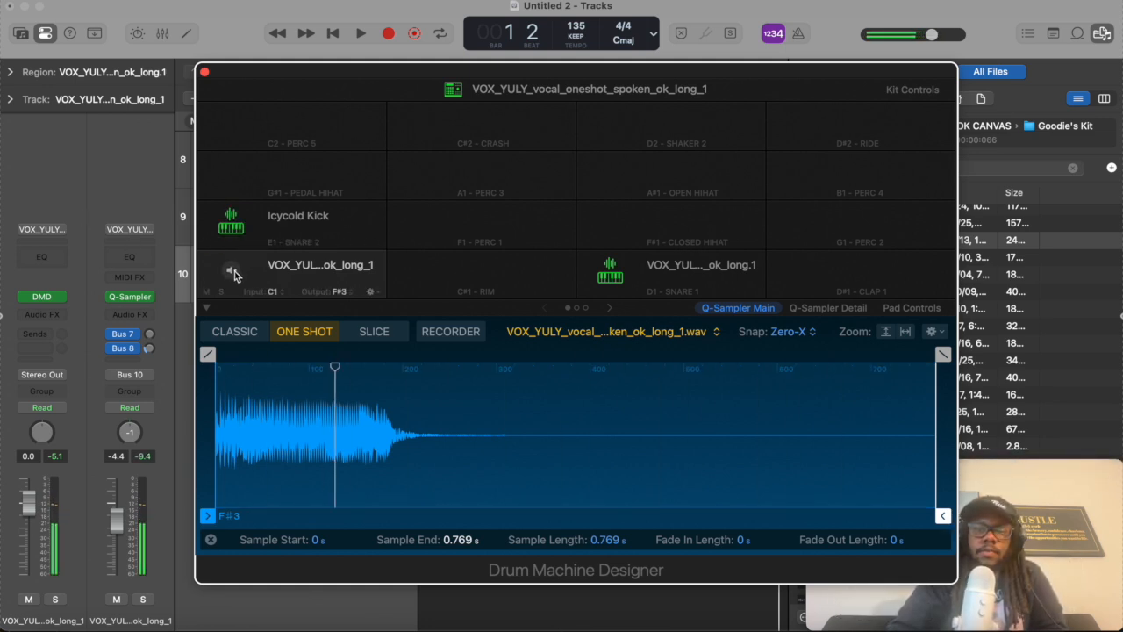
Step: Shorten the C1 vocal sample's end to 0.308 s and audition its pad repeatedly
{"action": "left_click_drag", "start_coordinate": [946, 517], "coordinate": [512, 517]}
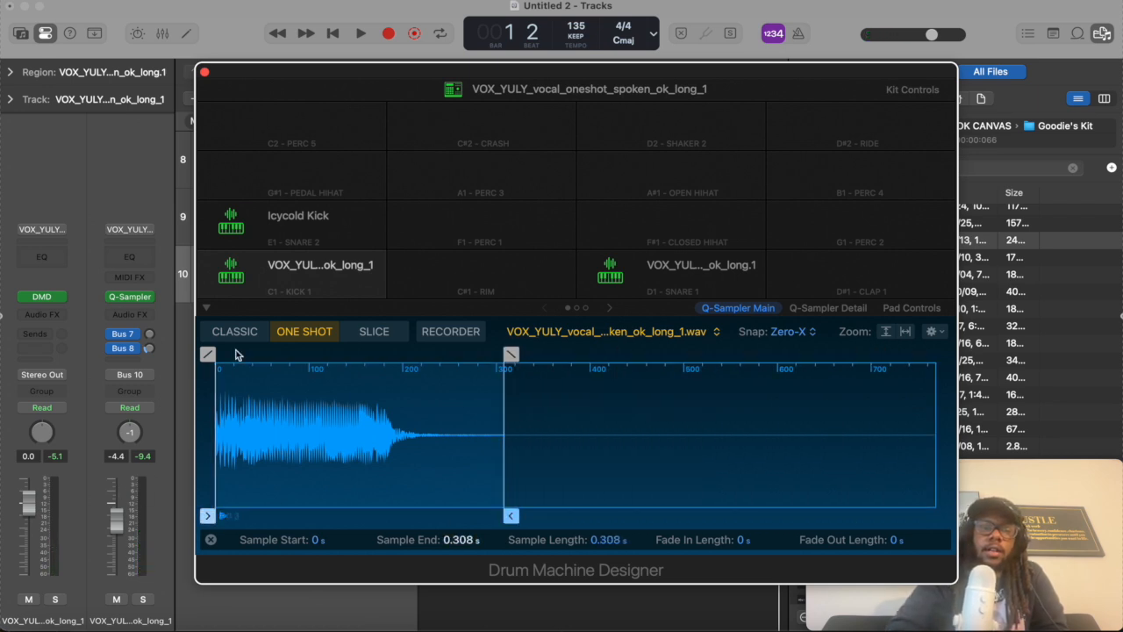
{"action": "left_click", "coordinate": [232, 273]}
{"action": "left_click", "coordinate": [232, 275]}
{"action": "left_click", "coordinate": [232, 275]}
{"action": "left_click", "coordinate": [232, 275]}
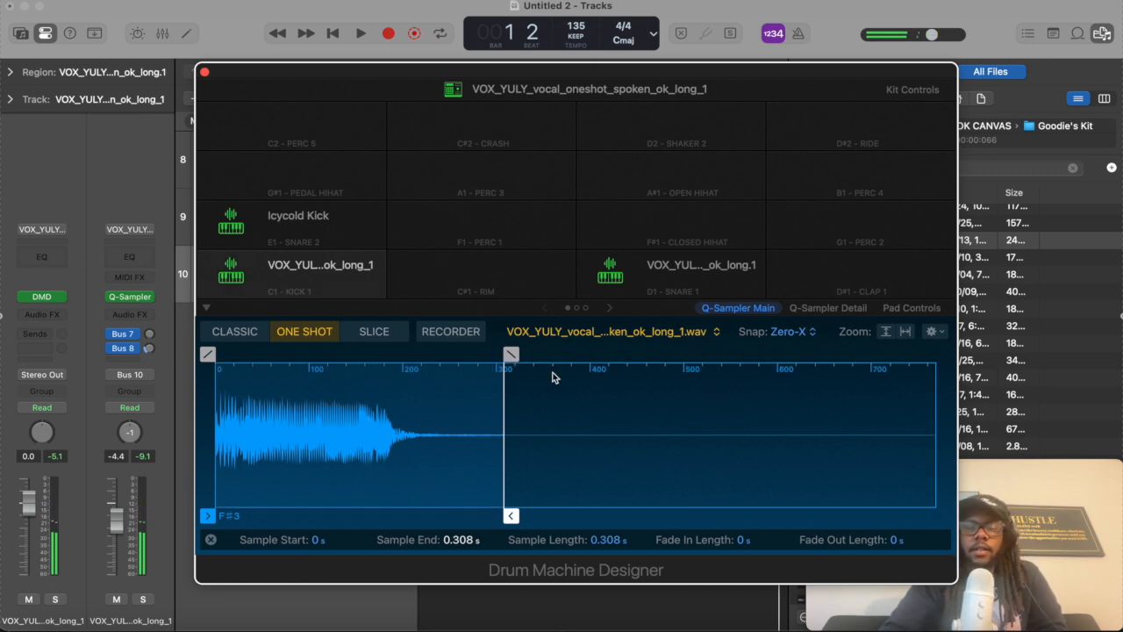
Step: Bring up Musical Typing and audition the C1, D1 and E1 pads
{"action": "key", "text": "super+k"}
{"action": "key", "text": "a"}
{"action": "key", "text": "s"}
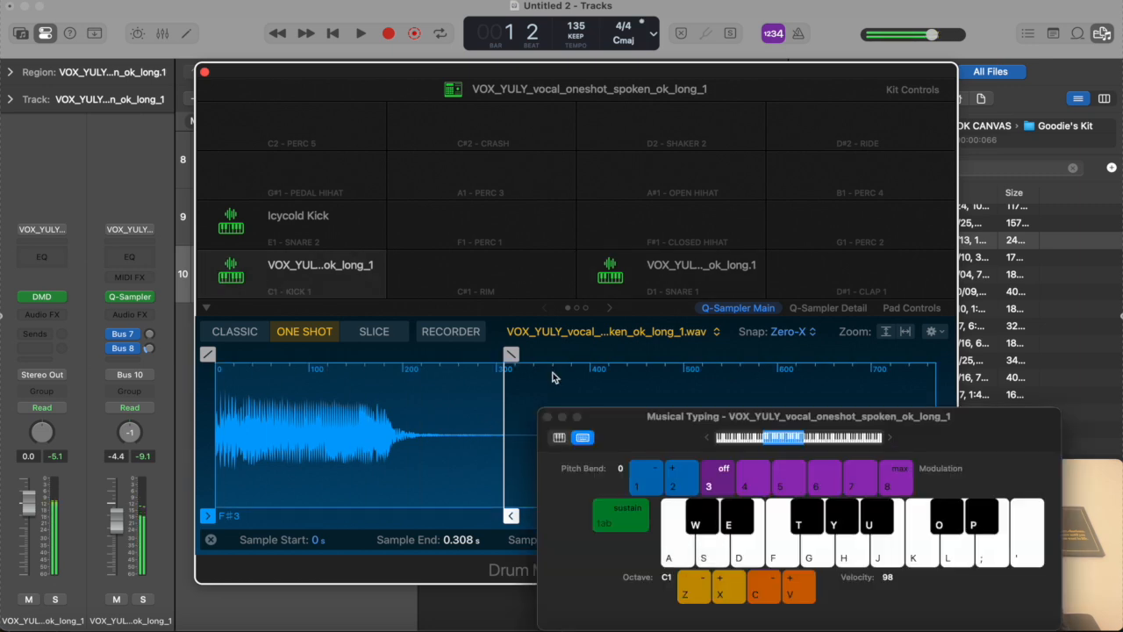
{"action": "key", "text": "d"}
{"action": "key", "text": "s"}
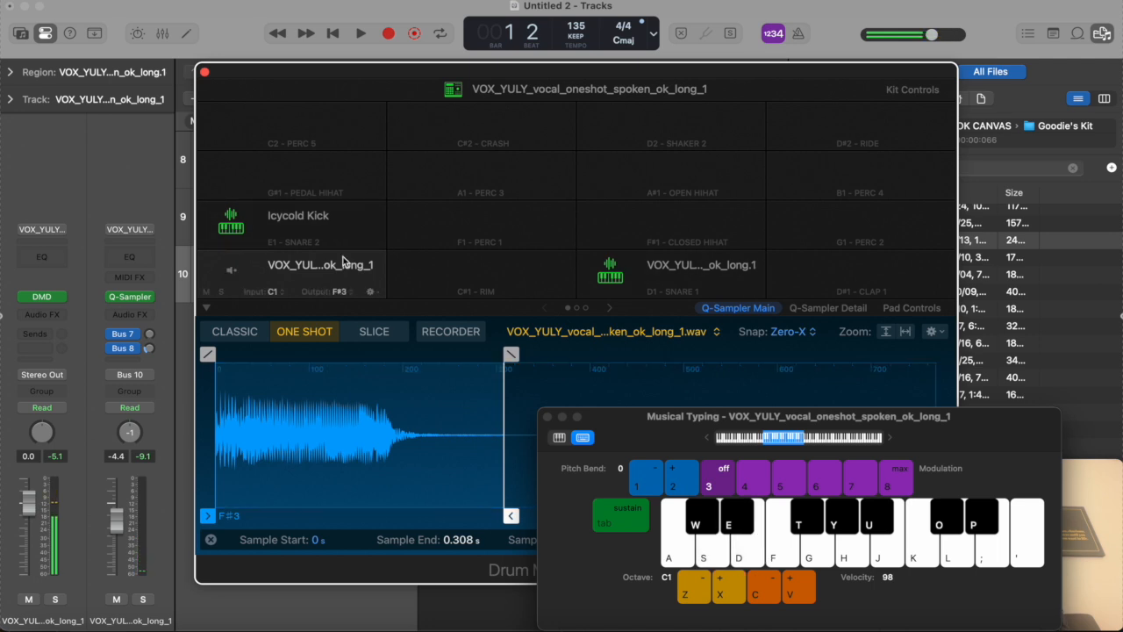
Step: Raise Icycold Kick's pad volume to 6.0 in its pad controls
{"action": "left_click", "coordinate": [329, 227]}
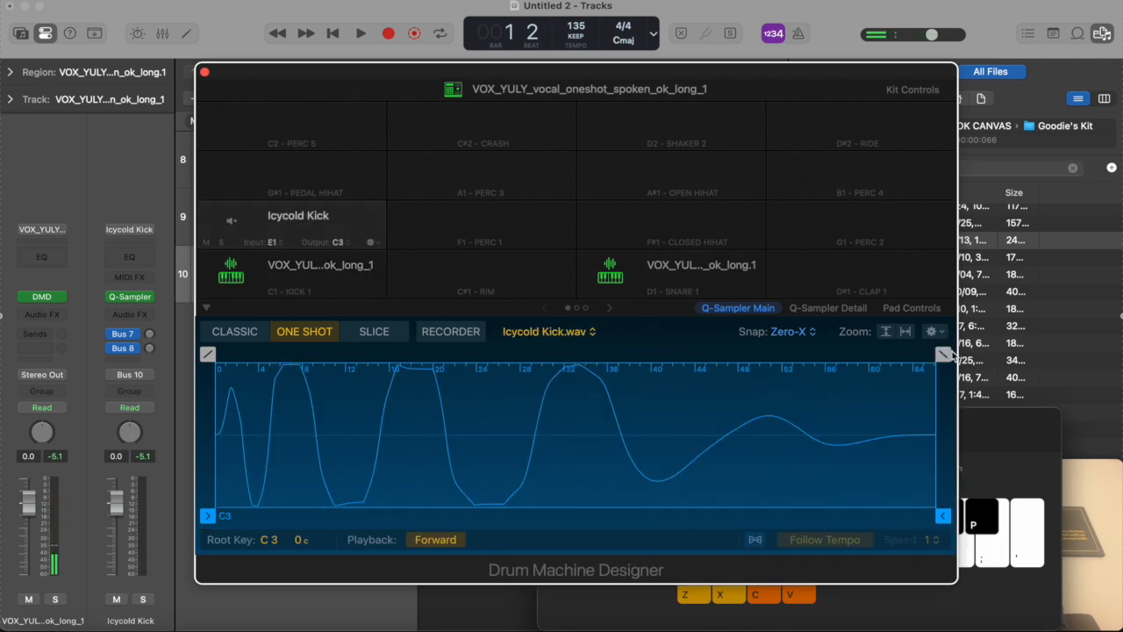
{"action": "left_click", "coordinate": [917, 308]}
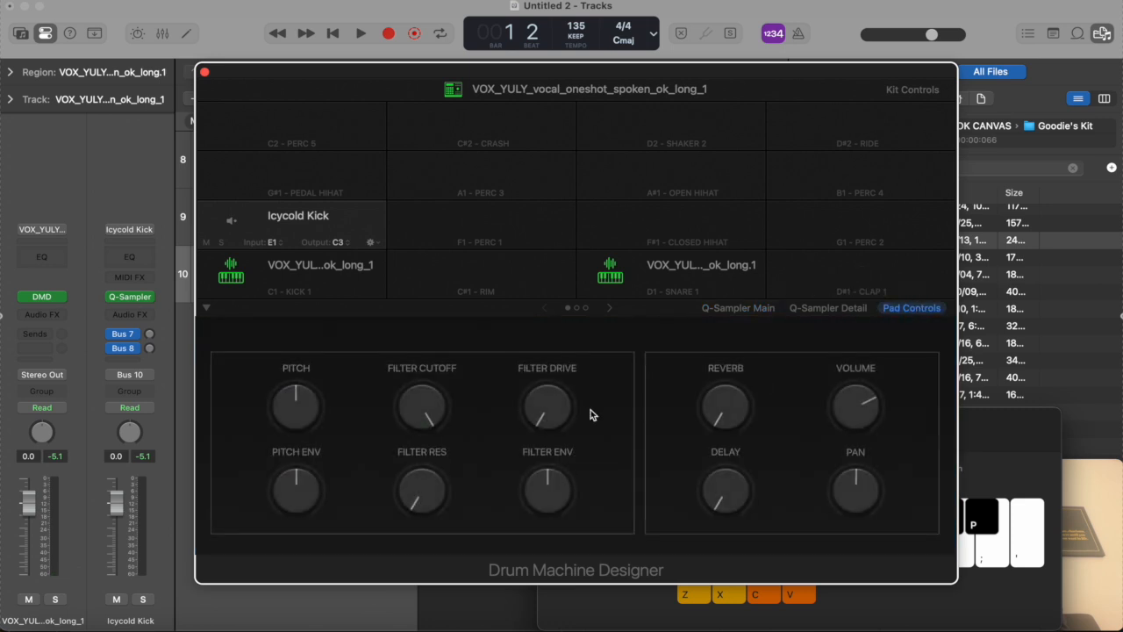
{"action": "left_click_drag", "start_coordinate": [849, 419], "coordinate": [844, 360]}
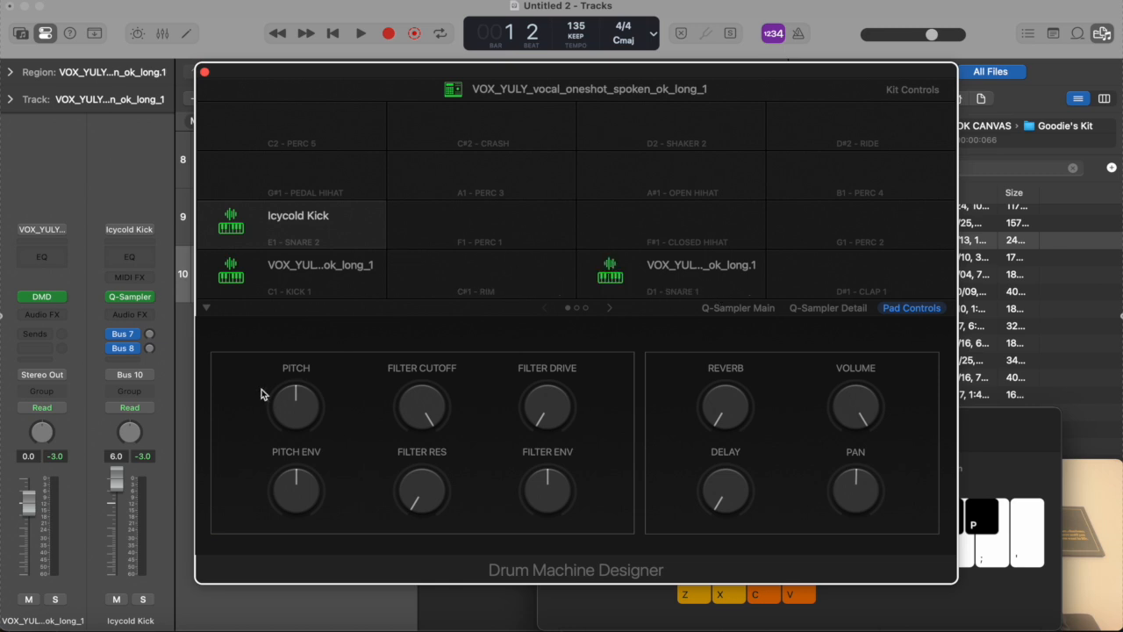
Step: Move the Drum Machine Designer window clear of the tracks and return the playhead to the project start
{"action": "left_click_drag", "start_coordinate": [268, 71], "coordinate": [554, 330]}
{"action": "left_click", "coordinate": [338, 252]}
{"action": "left_click", "coordinate": [585, 291]}
{"action": "left_click_drag", "start_coordinate": [667, 351], "coordinate": [700, 308]}
{"action": "key", "text": "Return"}
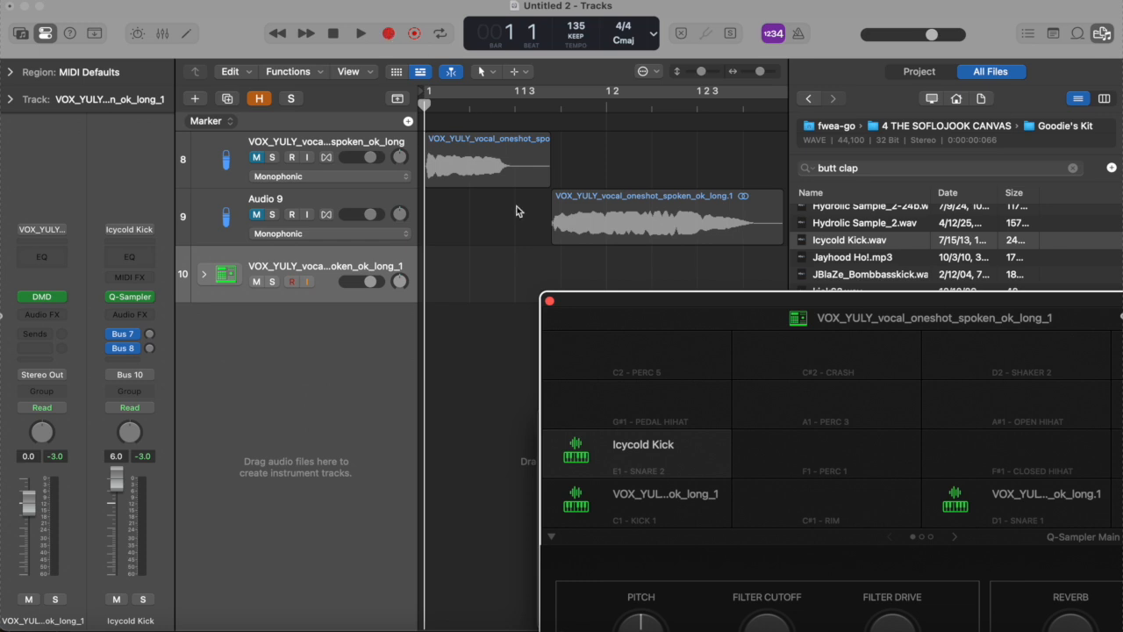
{"action": "left_click", "coordinate": [393, 374]}
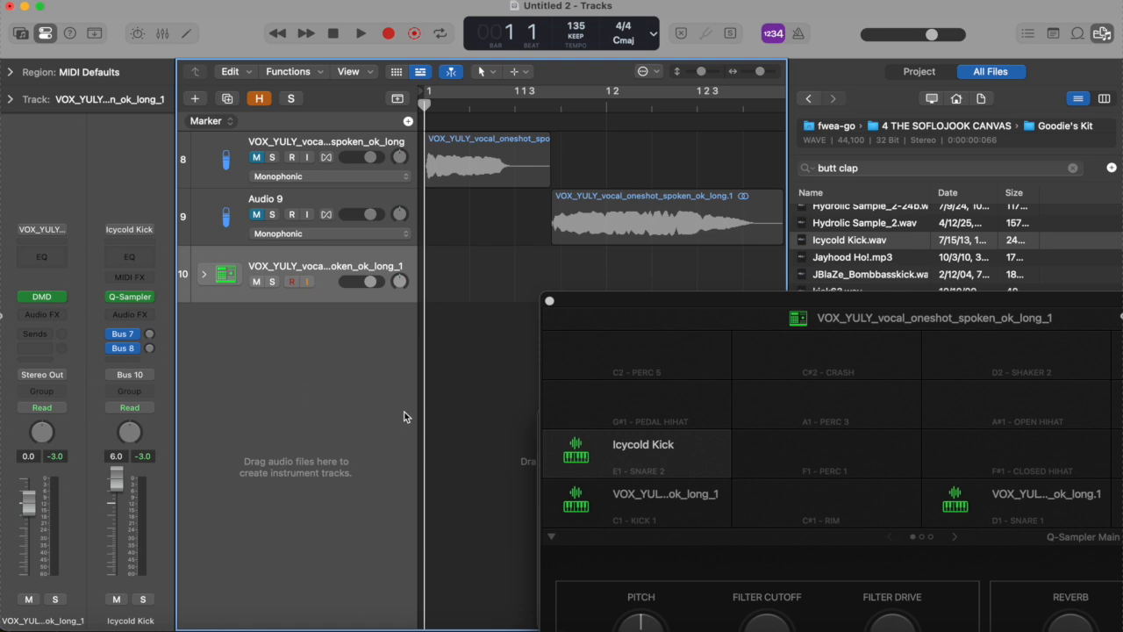
Step: Start recording on the drum kit track and bring up Musical Typing, placed above the kit's filled pads
{"action": "key", "text": "r"}
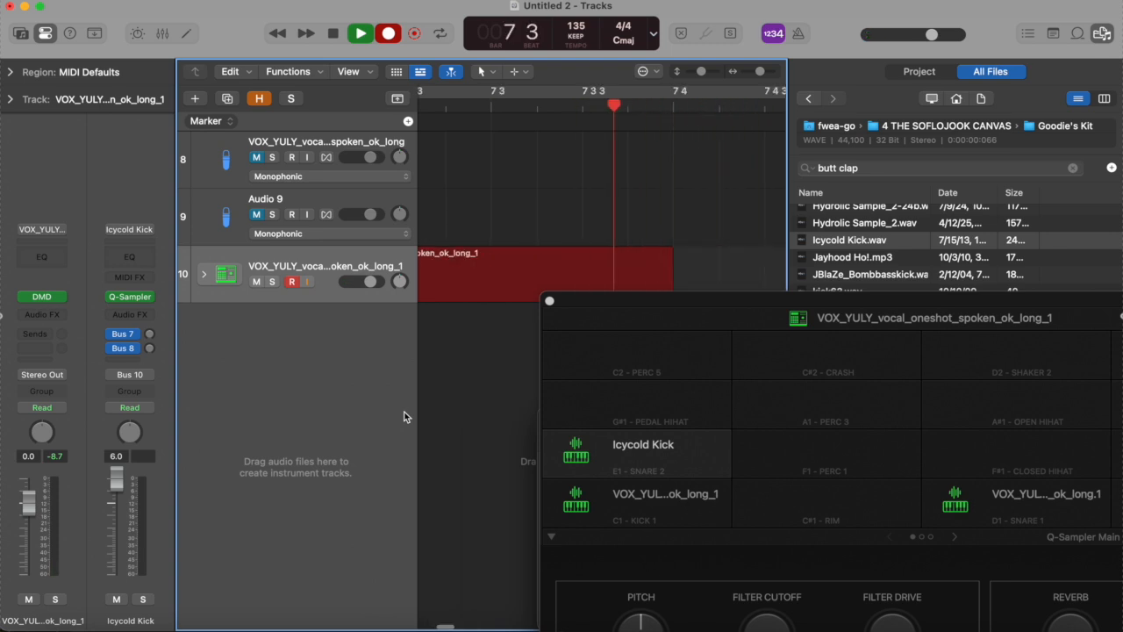
{"action": "key", "text": "super+k"}
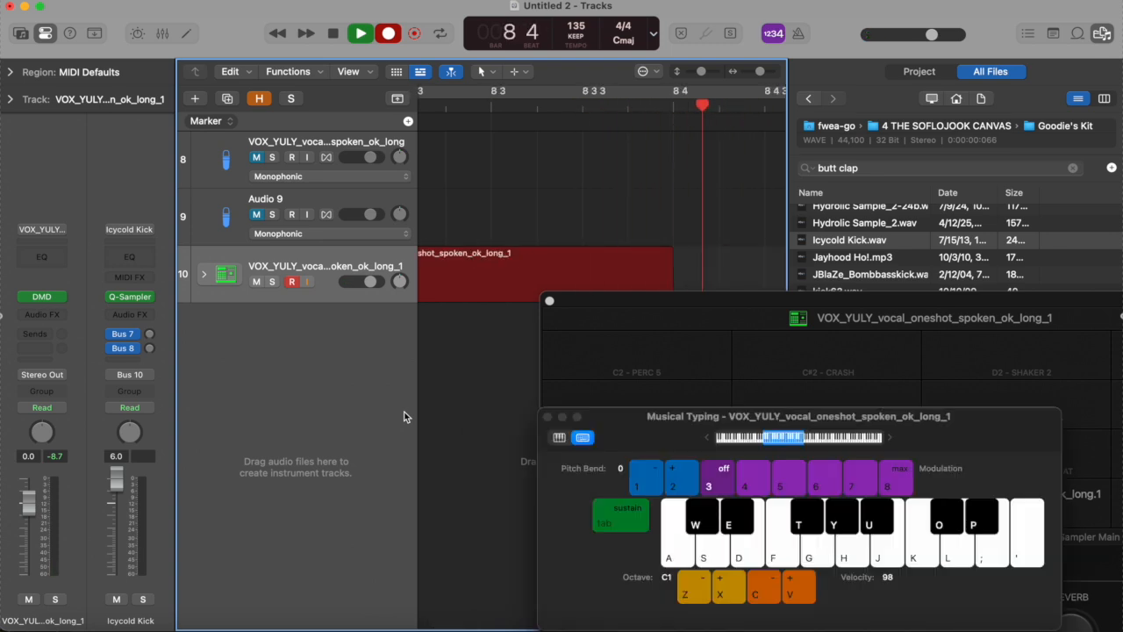
{"action": "key", "text": "super+k"}
{"action": "key", "text": "super+k"}
{"action": "key", "text": "super+k"}
{"action": "key", "text": "super+k"}
{"action": "key", "text": "super+k"}
{"action": "key", "text": "super+k"}
{"action": "key", "text": "super+k"}
{"action": "key", "text": "super+k"}
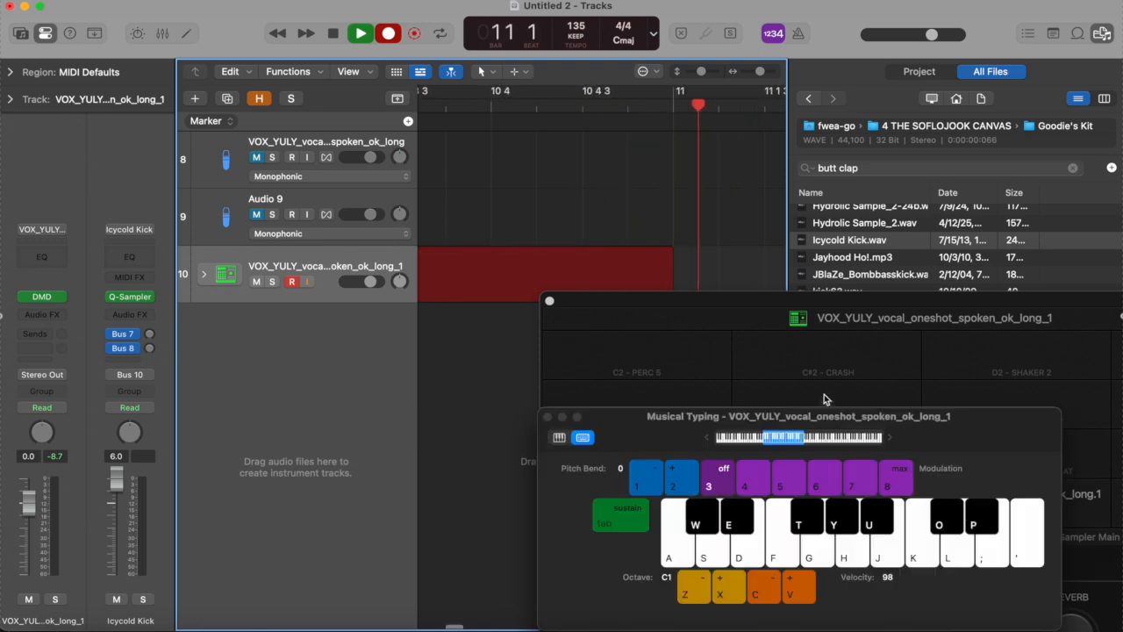
{"action": "left_click_drag", "start_coordinate": [824, 416], "coordinate": [824, 193]}
{"action": "key", "text": "super+k"}
{"action": "key", "text": "super+k"}
{"action": "key", "text": "super+k"}
{"action": "key", "text": "super+k"}
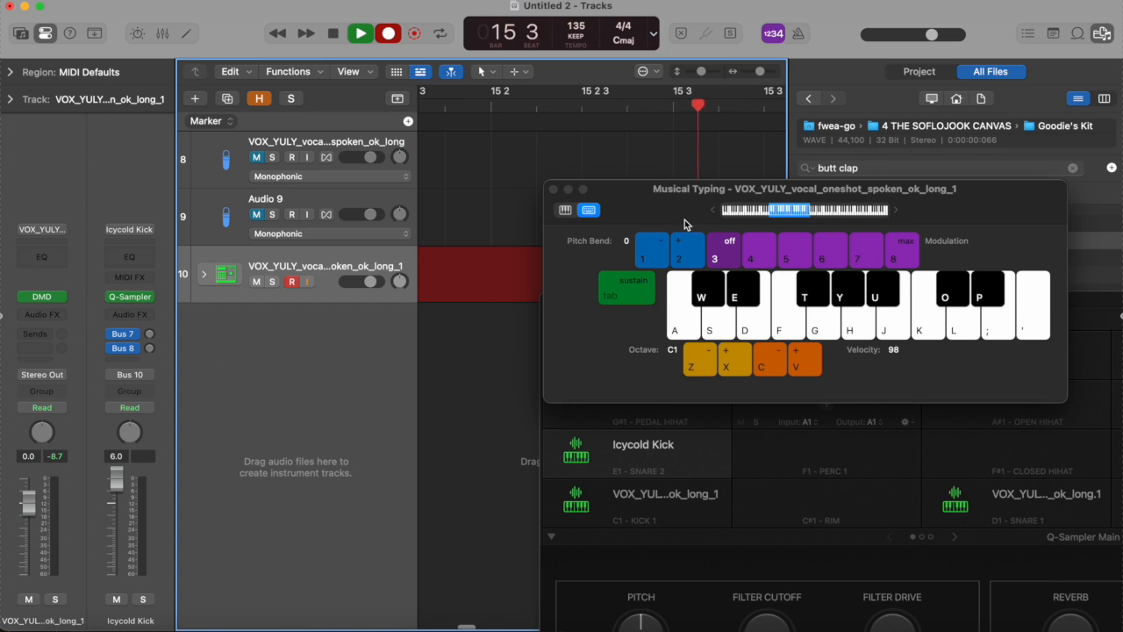
Step: Perform a pattern with the C1 and D1 vocals and the E1 kick, stopping the recording at bar 22
{"action": "key", "text": "a"}
{"action": "key", "text": "s"}
{"action": "key", "text": "d"}
{"action": "key", "text": "s"}
{"action": "key", "text": "d"}
{"action": "key", "text": "d"}
{"action": "key", "text": "d"}
{"action": "key", "text": "s"}
{"action": "key", "text": "d"}
{"action": "key", "text": "d"}
{"action": "key", "text": "a"}
{"action": "key", "text": "d"}
{"action": "key", "text": "d"}
{"action": "key", "text": "s"}
{"action": "key", "text": "d"}
{"action": "key", "text": "a"}
{"action": "key", "text": "d"}
{"action": "key", "text": "s"}
{"action": "key", "text": "d"}
{"action": "key", "text": "d"}
{"action": "key", "text": "space"}
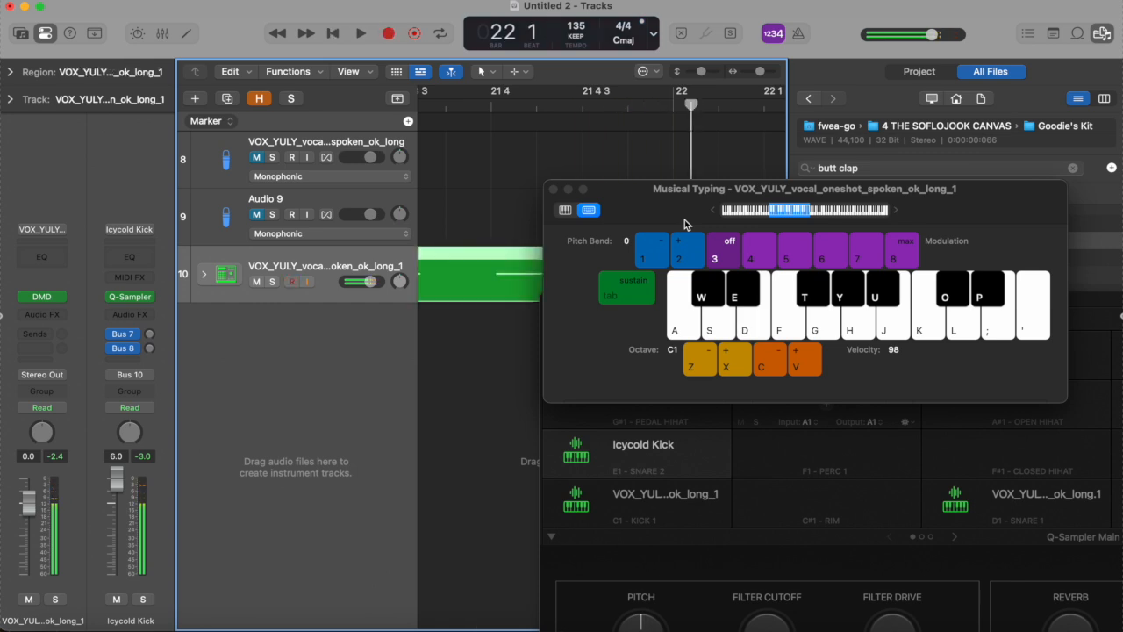
Step: Close the Musical Typing and Drum Machine Designer windows to show the recorded region in the tracks area
{"action": "left_click", "coordinate": [553, 189]}
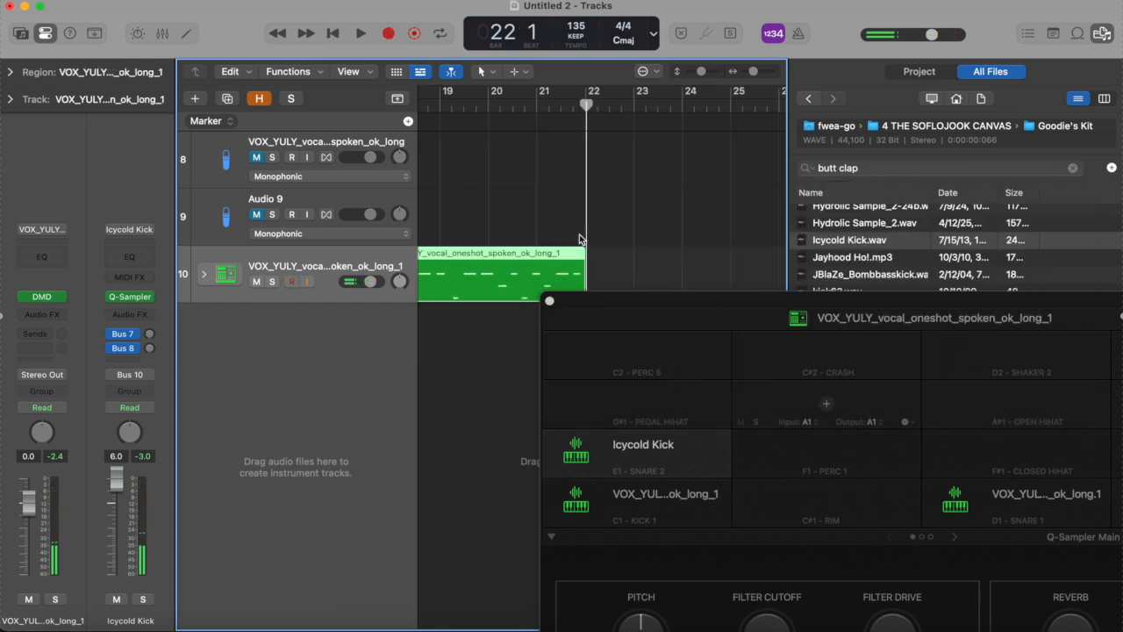
{"action": "key", "text": "super+Left"}
{"action": "key", "text": "super+Left"}
{"action": "scroll", "coordinate": [542, 221], "scroll_direction": "left", "scroll_amount": 3}
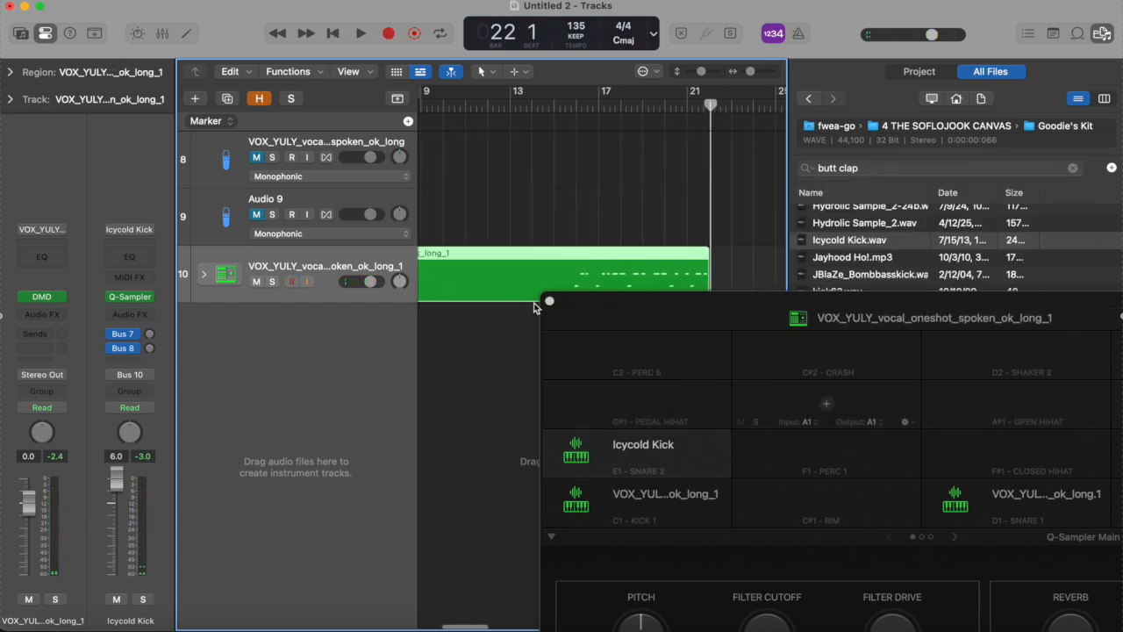
{"action": "left_click", "coordinate": [549, 301]}
{"action": "key", "text": "super+Left"}
{"action": "key", "text": "super+Left"}
{"action": "key", "text": "super+Right"}
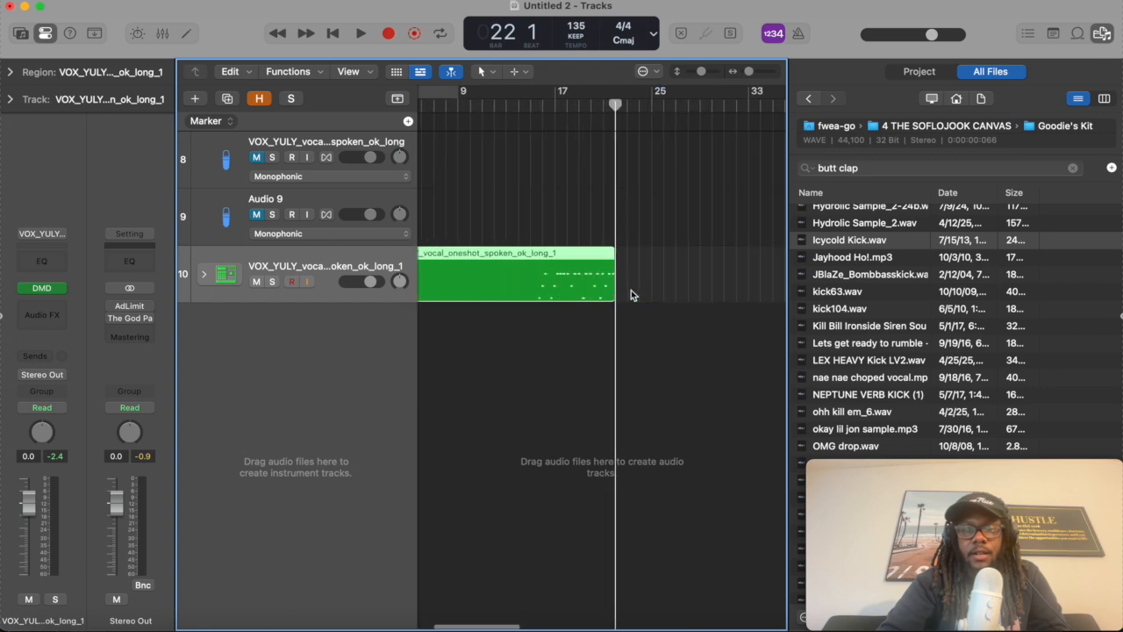
Step: Play the recorded region from bar 16 and open its notes in the Piano Roll
{"action": "left_click", "coordinate": [544, 104]}
{"action": "key", "text": "space"}
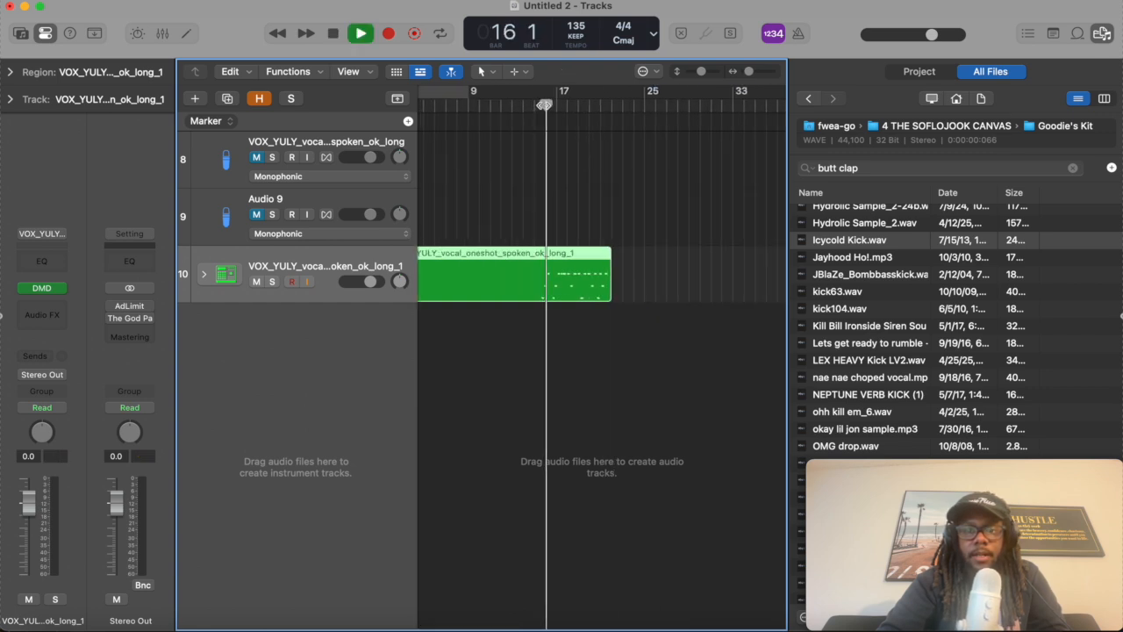
{"action": "scroll", "coordinate": [582, 227], "scroll_direction": "up", "scroll_amount": 5}
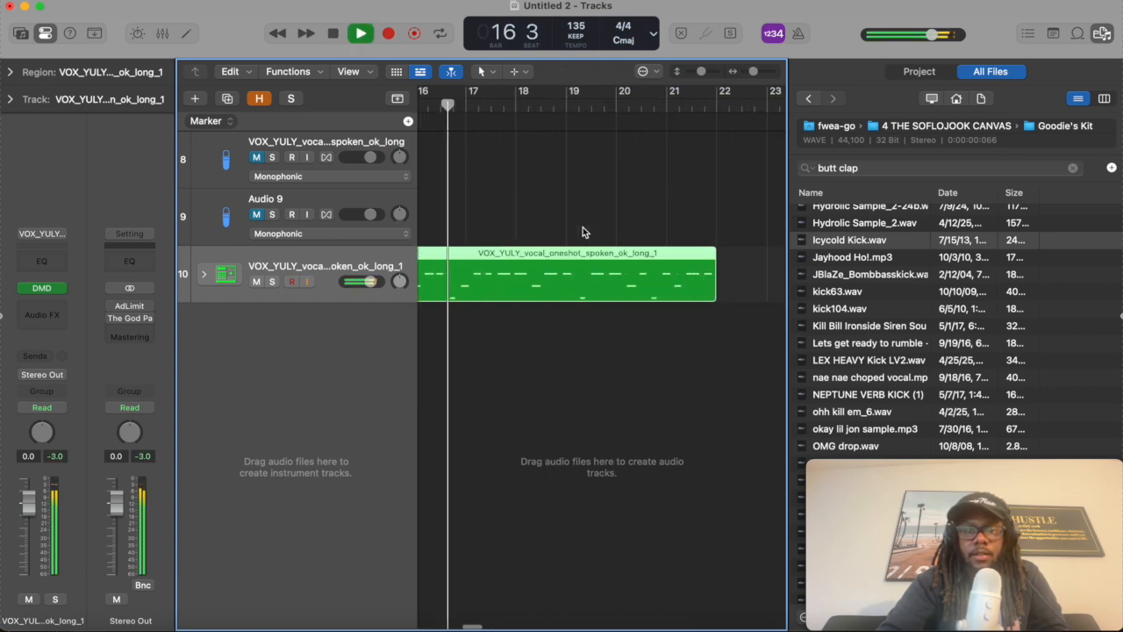
{"action": "double_click", "coordinate": [479, 272]}
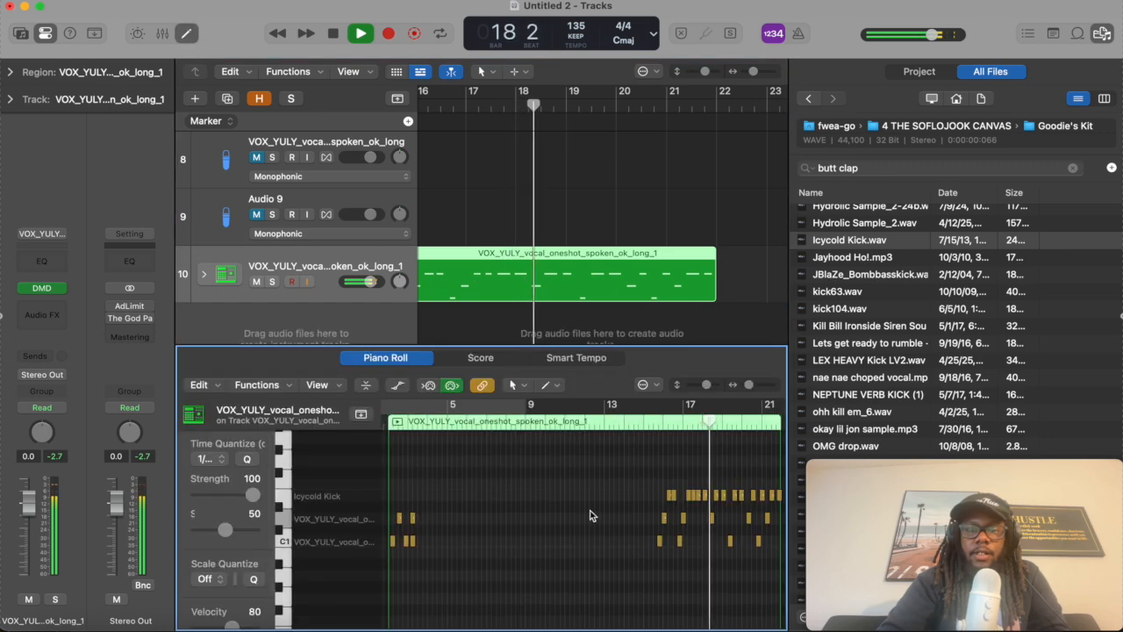
{"action": "scroll", "coordinate": [733, 526], "scroll_direction": "up", "scroll_amount": 4}
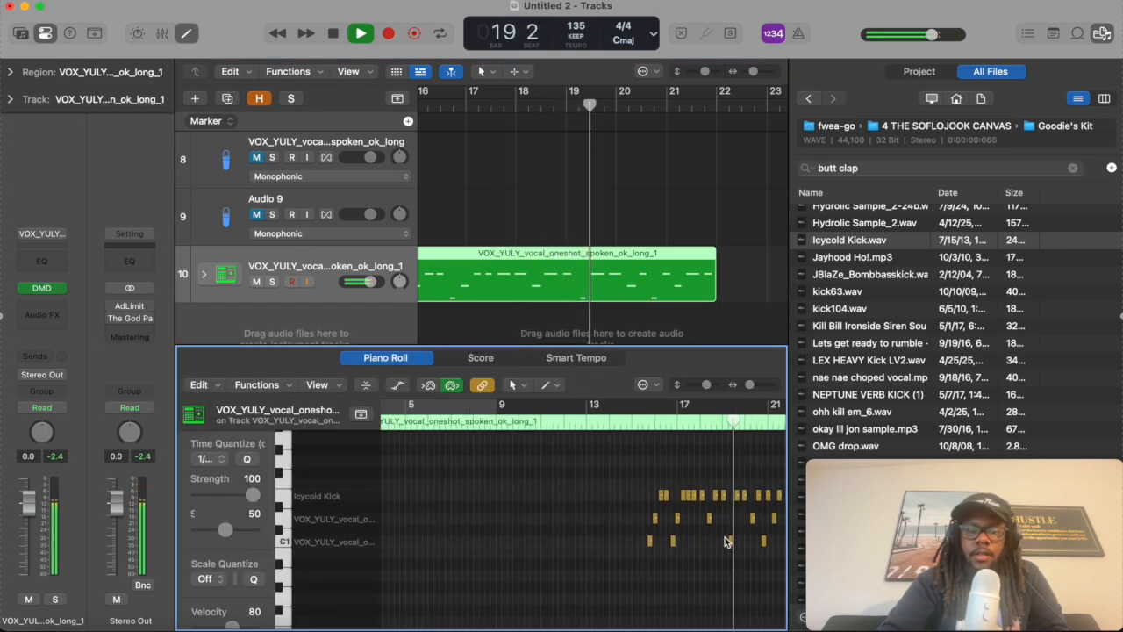
Step: Examine the recorded notes in a separate Piano Roll window, and close both that window and the lower editor
{"action": "key", "text": "super+4"}
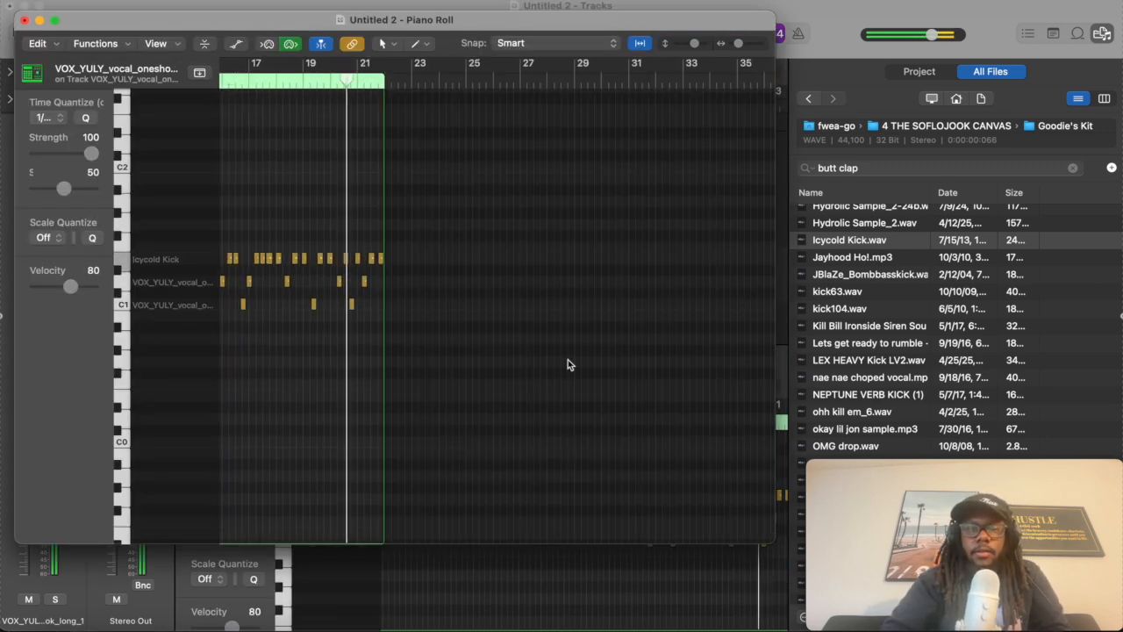
{"action": "scroll", "coordinate": [423, 284], "scroll_direction": "up", "scroll_amount": 4}
{"action": "scroll", "coordinate": [498, 265], "scroll_direction": "down", "scroll_amount": 5}
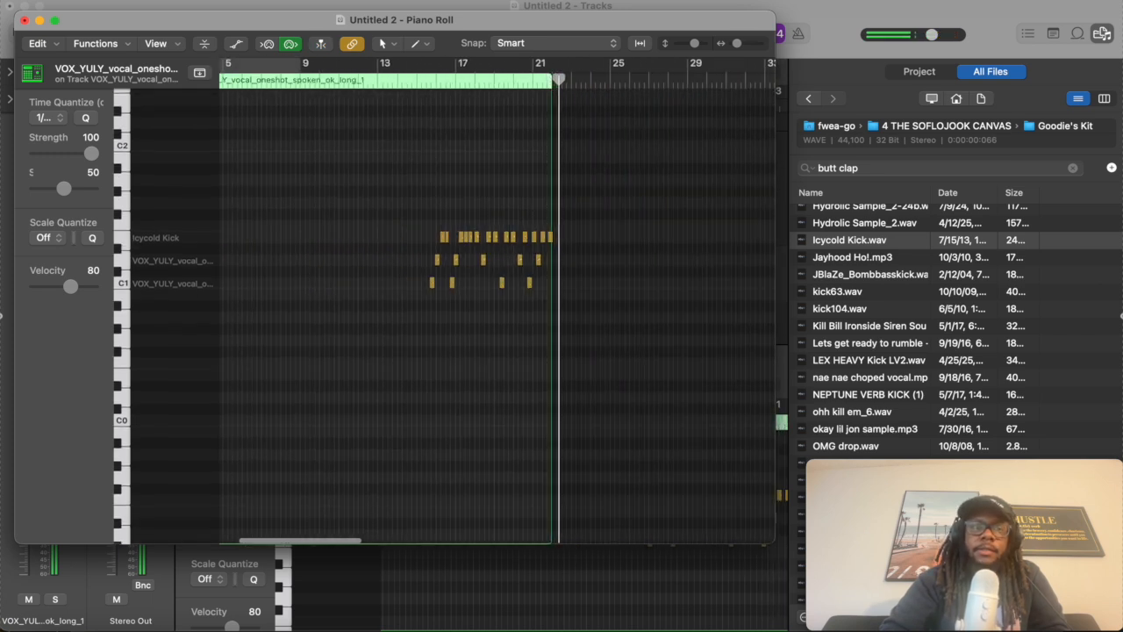
{"action": "left_click", "coordinate": [26, 20]}
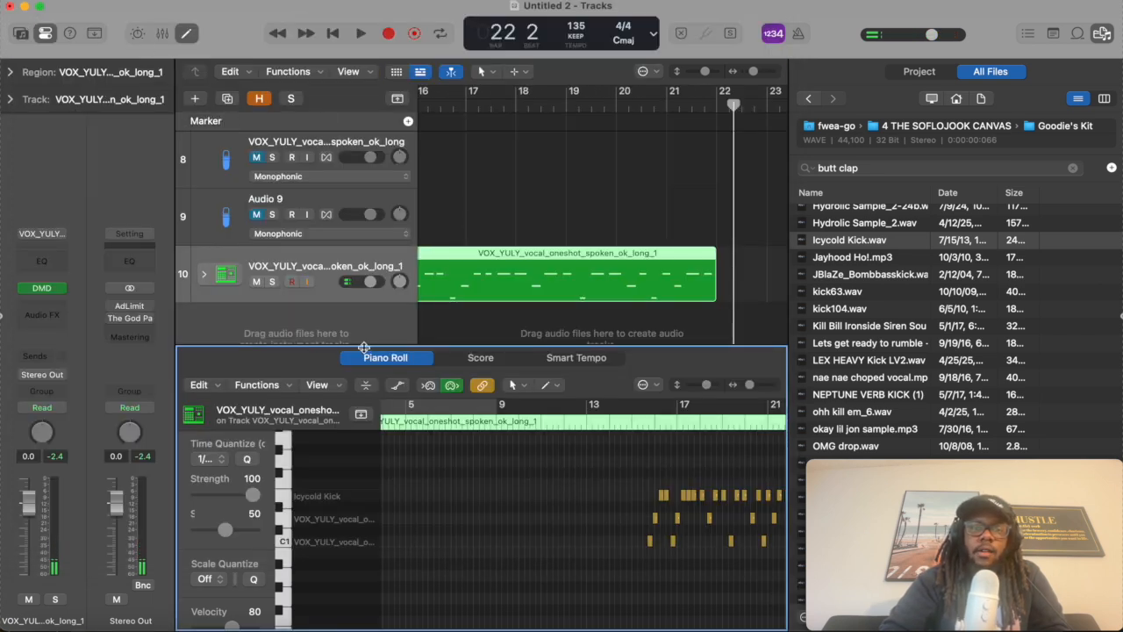
{"action": "left_click_drag", "start_coordinate": [364, 348], "coordinate": [389, 615]}
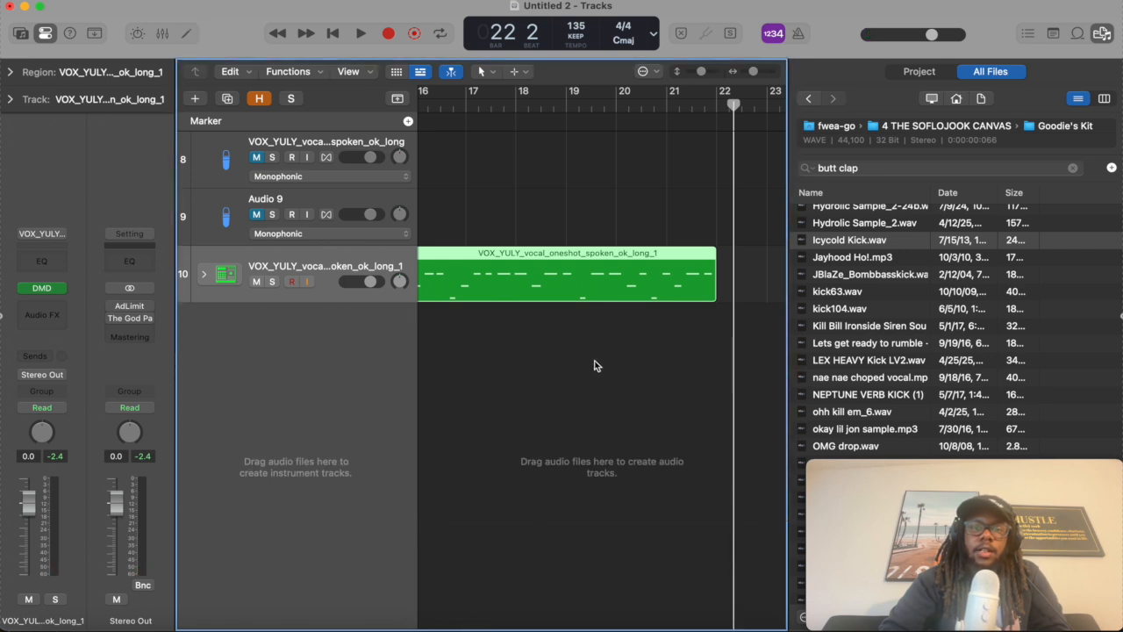
Step: Delete the recorded region from the drum kit track and undo the deletion
{"action": "scroll", "coordinate": [594, 365], "scroll_direction": "down", "scroll_amount": 5}
{"action": "left_click_drag", "start_coordinate": [475, 323], "coordinate": [480, 247]}
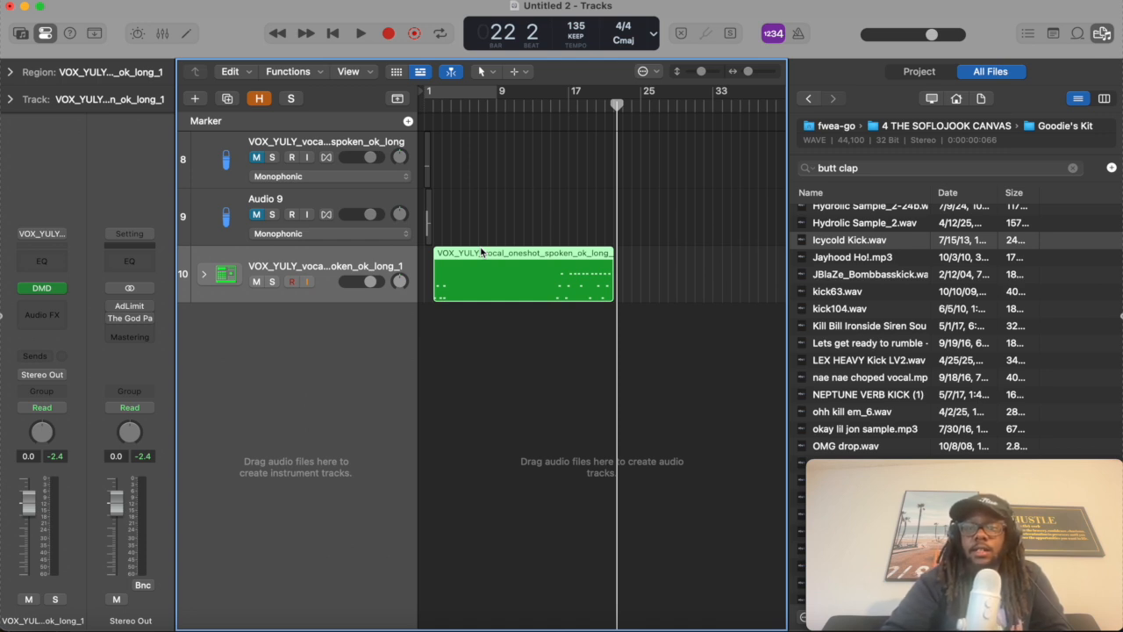
{"action": "key", "text": "Delete"}
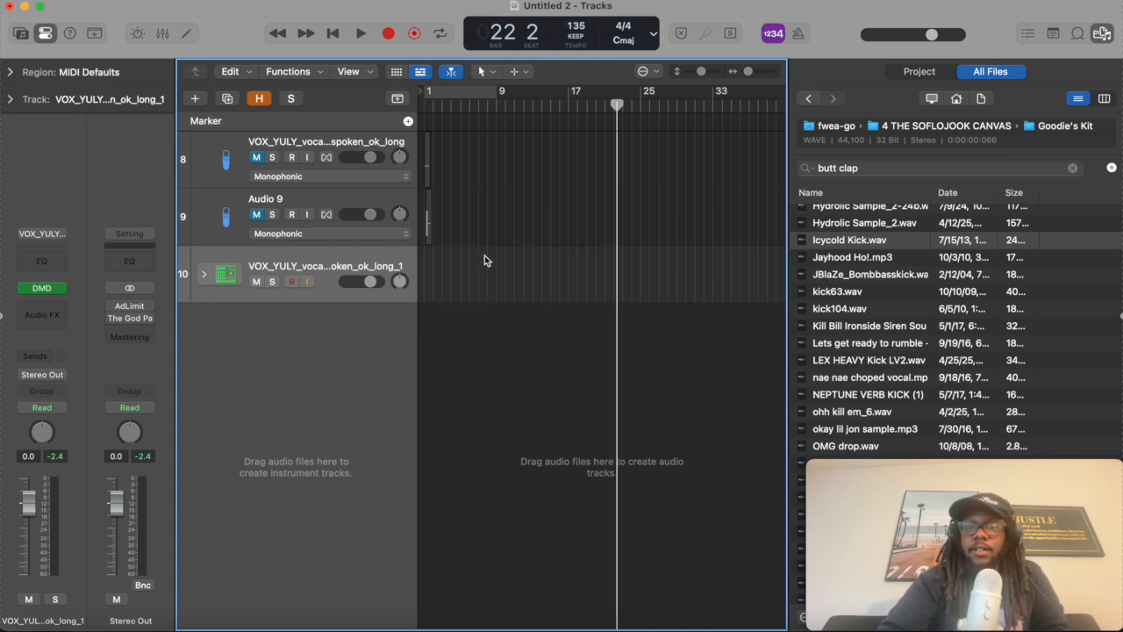
{"action": "key", "text": "super+z"}
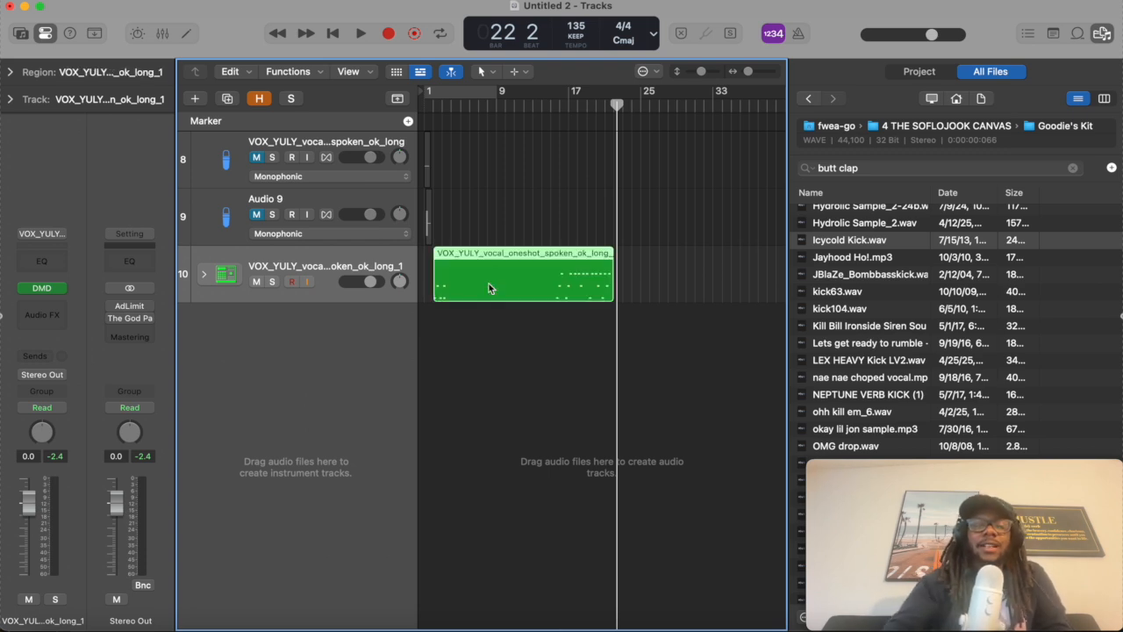
Step: Reopen the kit's Drum Machine Designer window over the tracks and move the vocal sample from pad D1 to G1
{"action": "scroll", "coordinate": [567, 285], "scroll_direction": "up", "scroll_amount": 5}
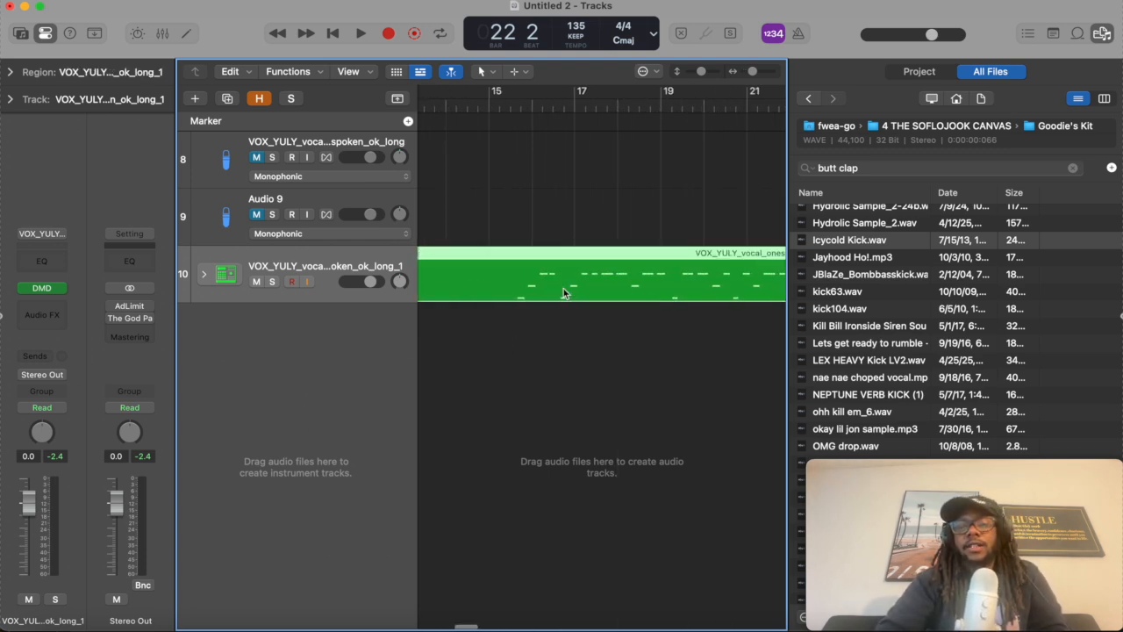
{"action": "scroll", "coordinate": [564, 288], "scroll_direction": "down", "scroll_amount": 3}
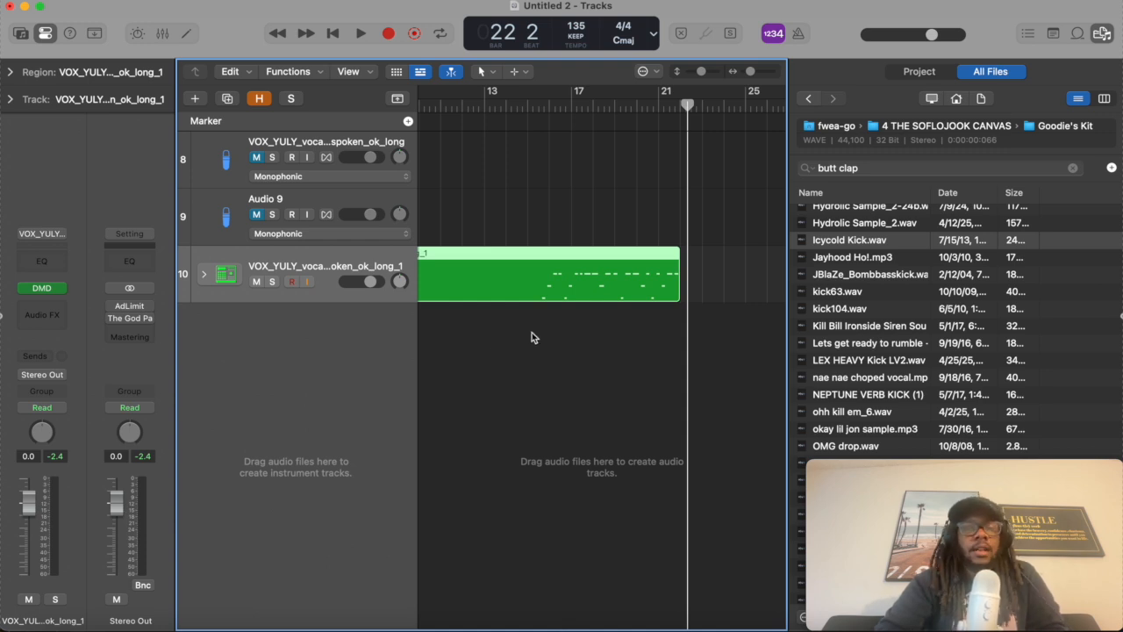
{"action": "left_click", "coordinate": [41, 289]}
{"action": "left_click_drag", "start_coordinate": [772, 308], "coordinate": [429, 214]}
{"action": "left_click", "coordinate": [306, 363]}
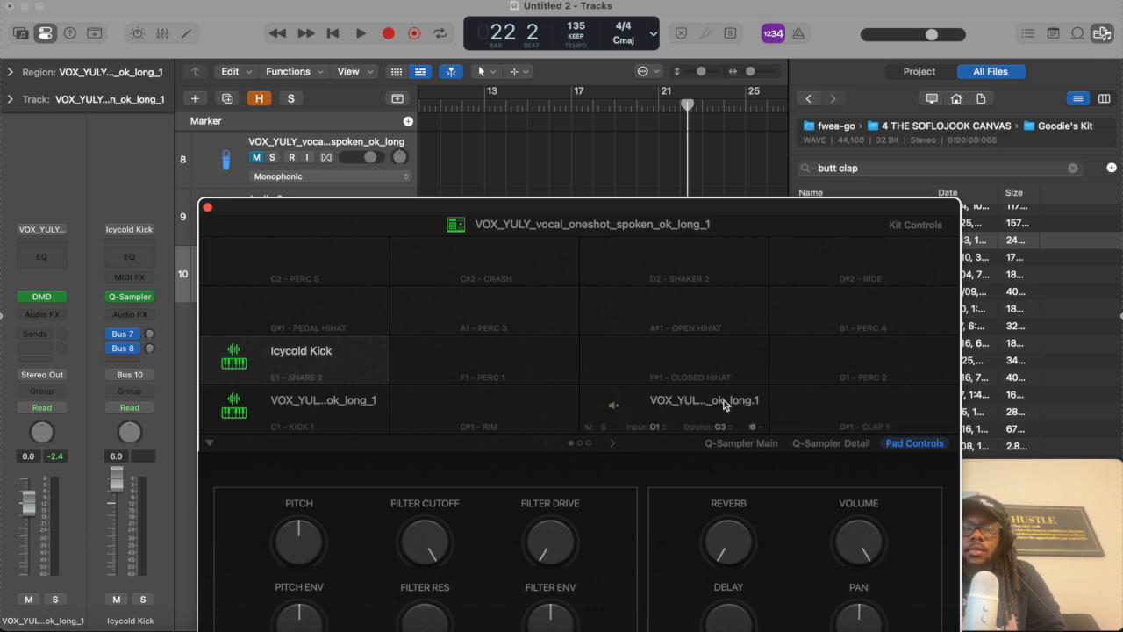
{"action": "left_click_drag", "start_coordinate": [661, 409], "coordinate": [816, 366]}
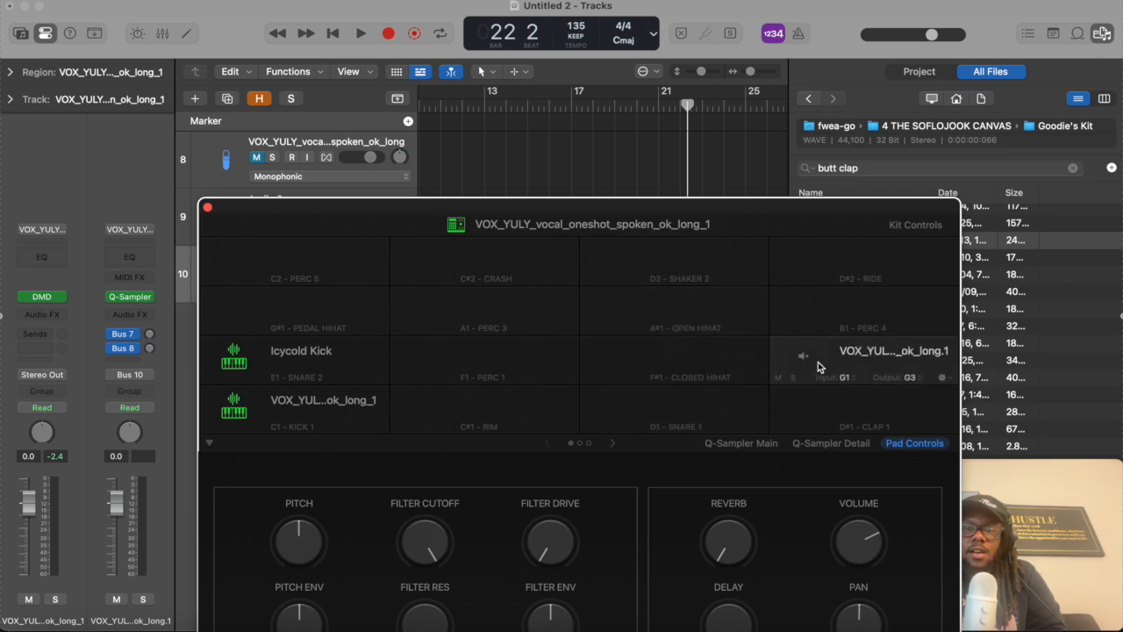
Step: Audition the moved vocal on G1 along with the C1 and E1 pads using Musical Typing
{"action": "key", "text": "super+k"}
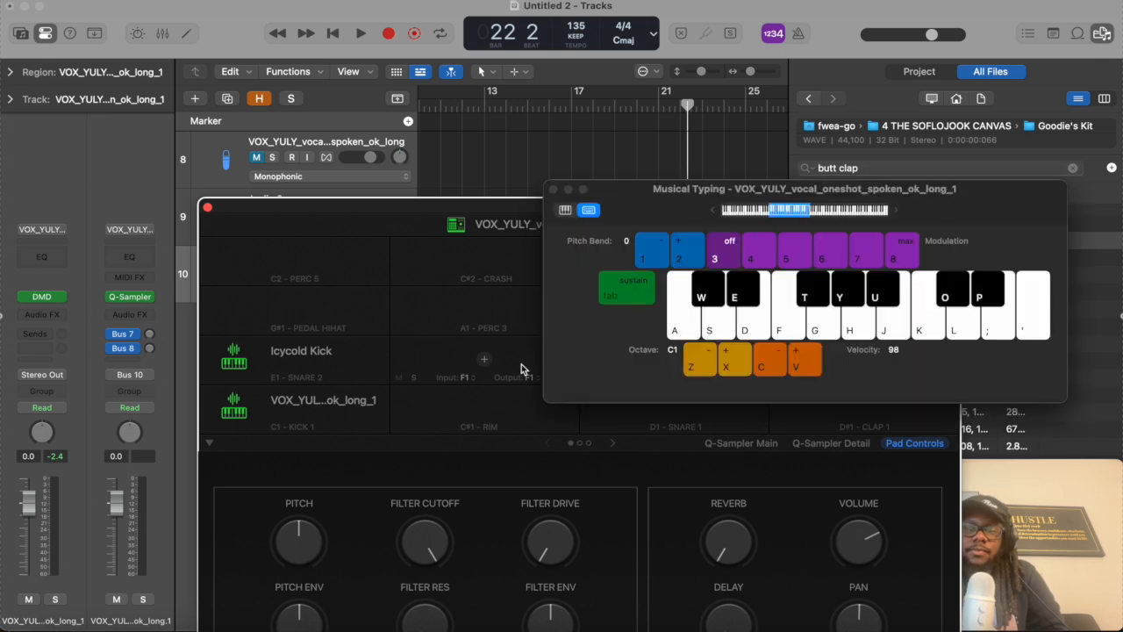
{"action": "key", "text": "g"}
{"action": "key", "text": "g"}
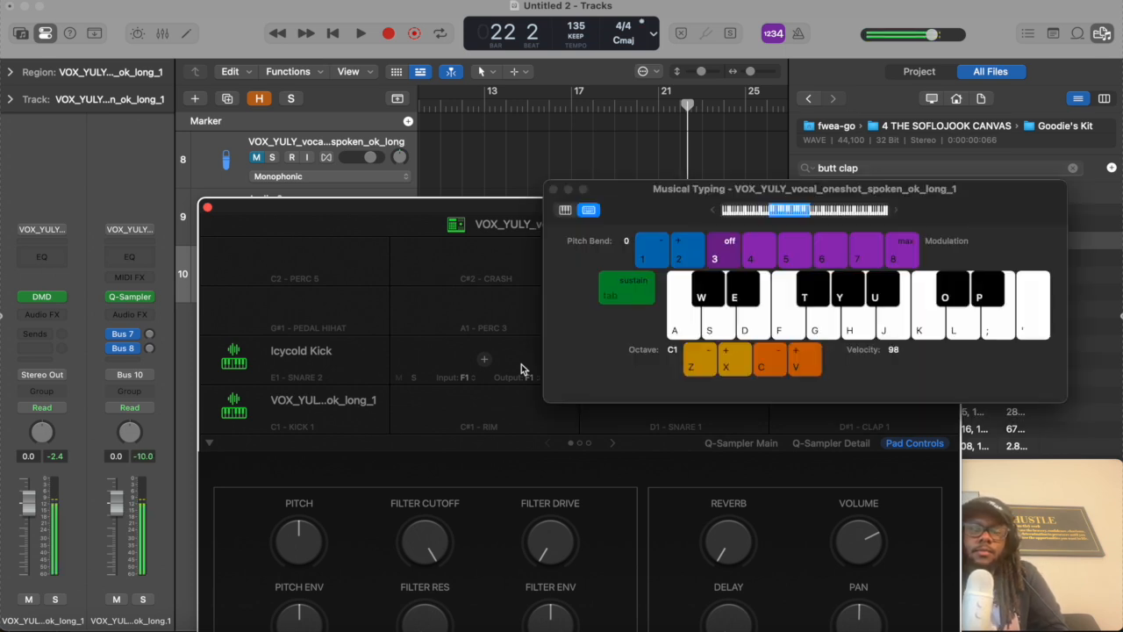
{"action": "key", "text": "a"}
{"action": "key", "text": "d"}
{"action": "key", "text": "d"}
{"action": "key", "text": "g"}
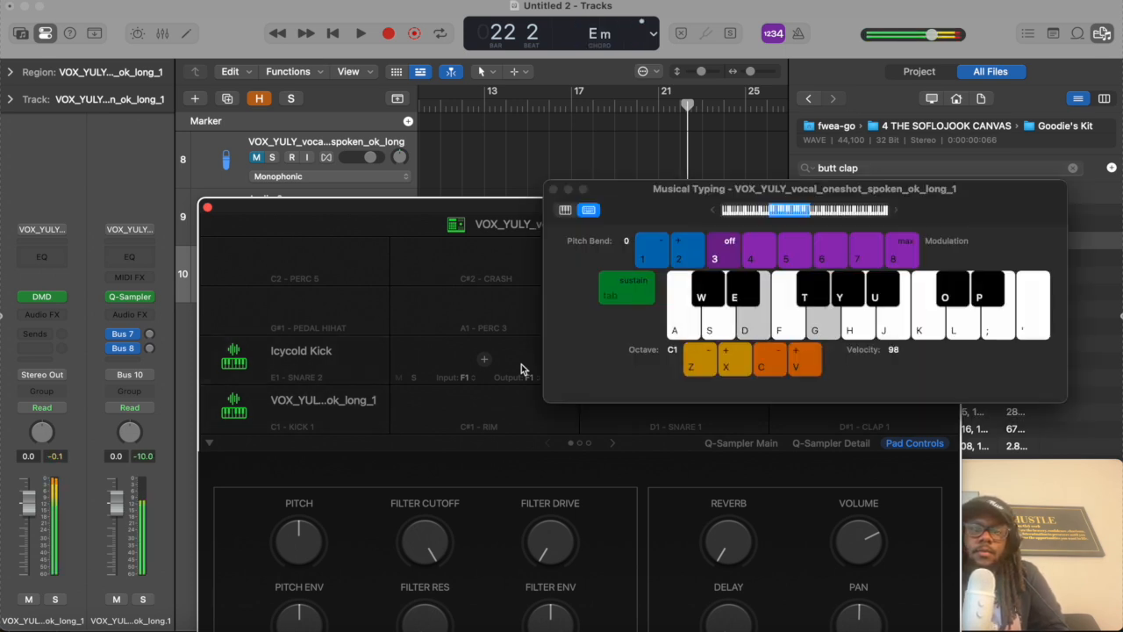
{"action": "key", "text": "a"}
{"action": "key", "text": "g"}
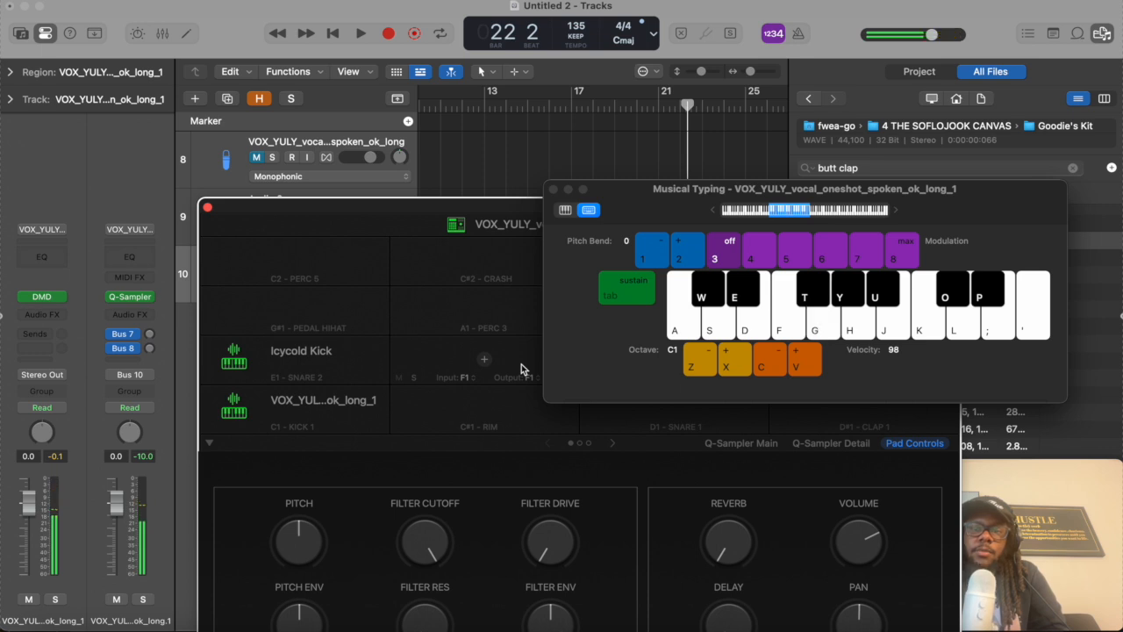
{"action": "key", "text": "s"}
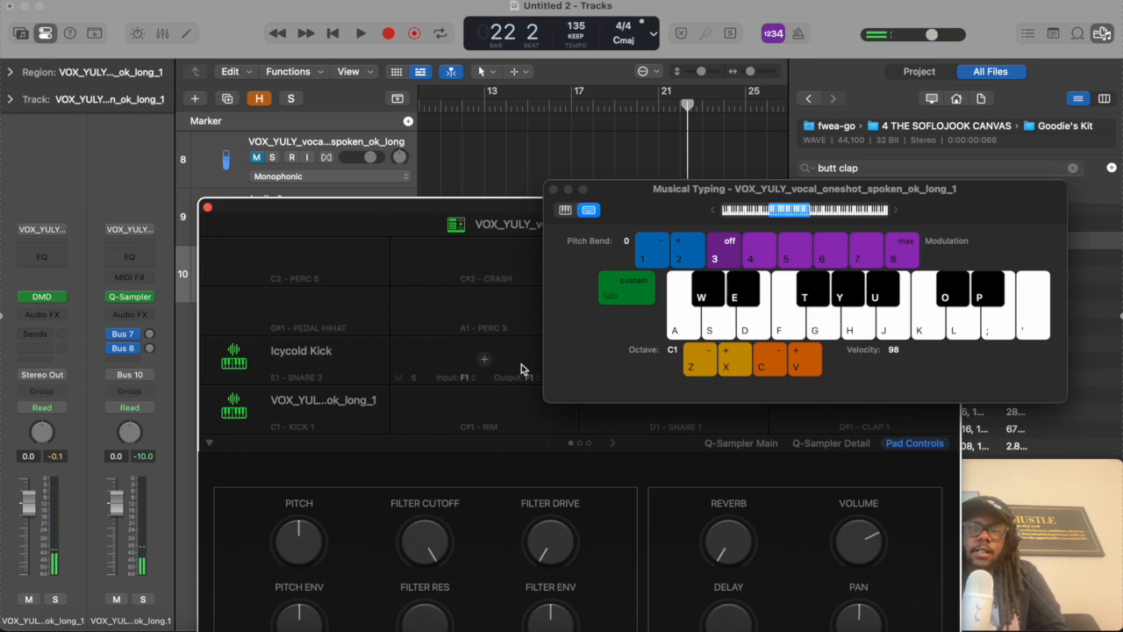
Step: Play a short alternating pattern on the C1, E1 and G1 pads using Musical Typing
{"action": "key", "text": "s"}
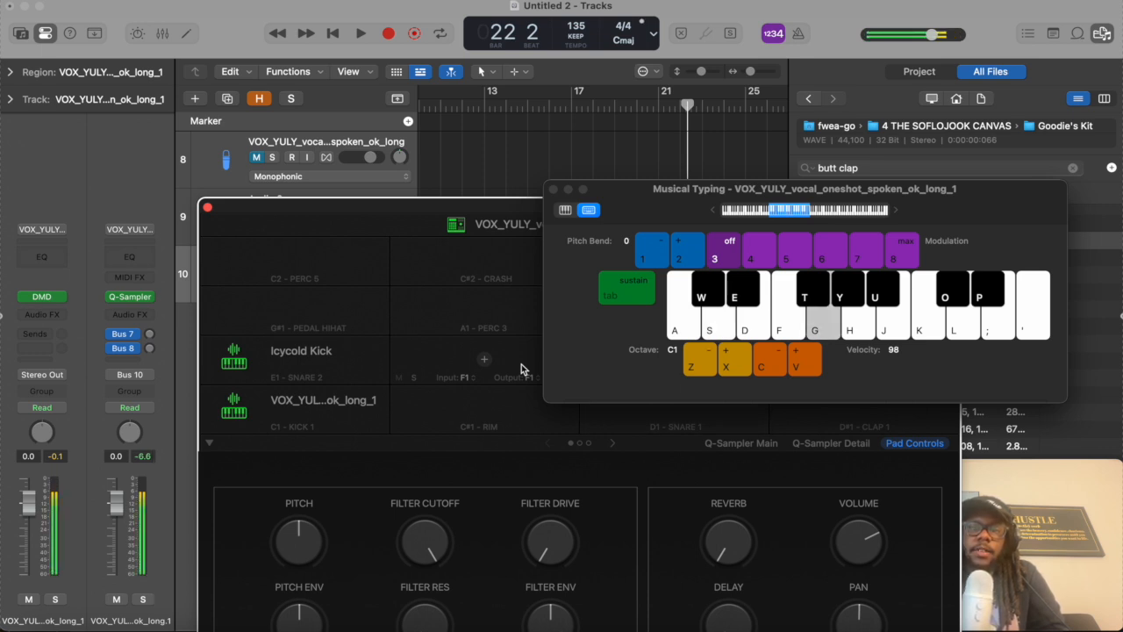
{"action": "key", "text": "a"}
{"action": "key", "text": "d"}
{"action": "key", "text": "g"}
{"action": "key", "text": "a"}
{"action": "key", "text": "d"}
{"action": "key", "text": "a"}
{"action": "key", "text": "d"}
{"action": "key", "text": "g"}
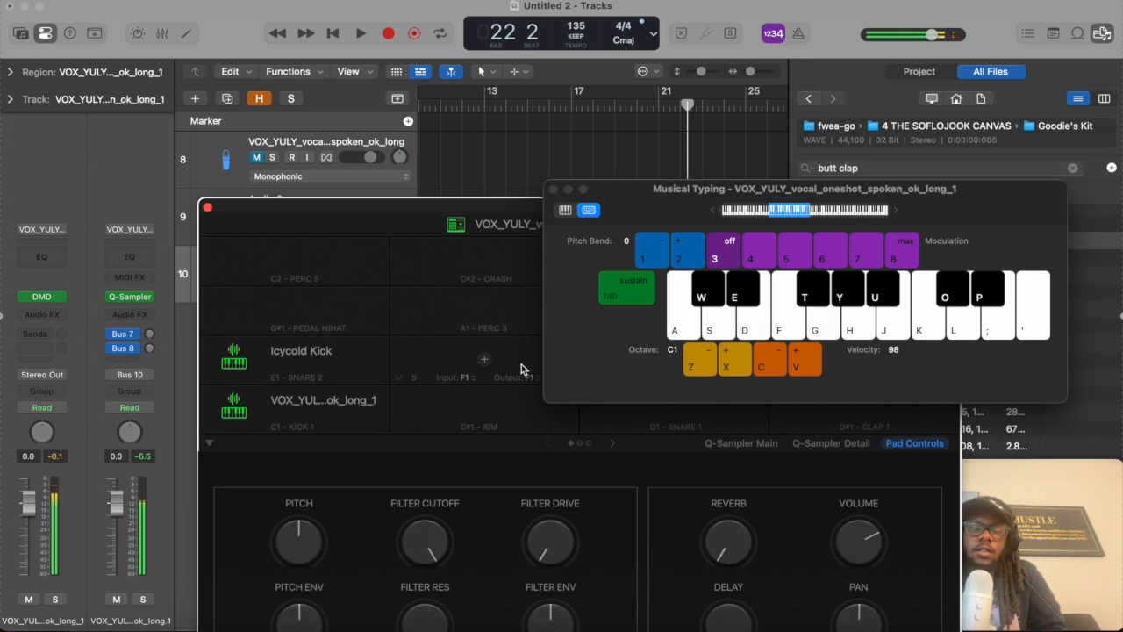
Step: Close the Musical Typing keyboard and the vocal kit's Drum Machine Designer window
{"action": "left_click", "coordinate": [554, 191]}
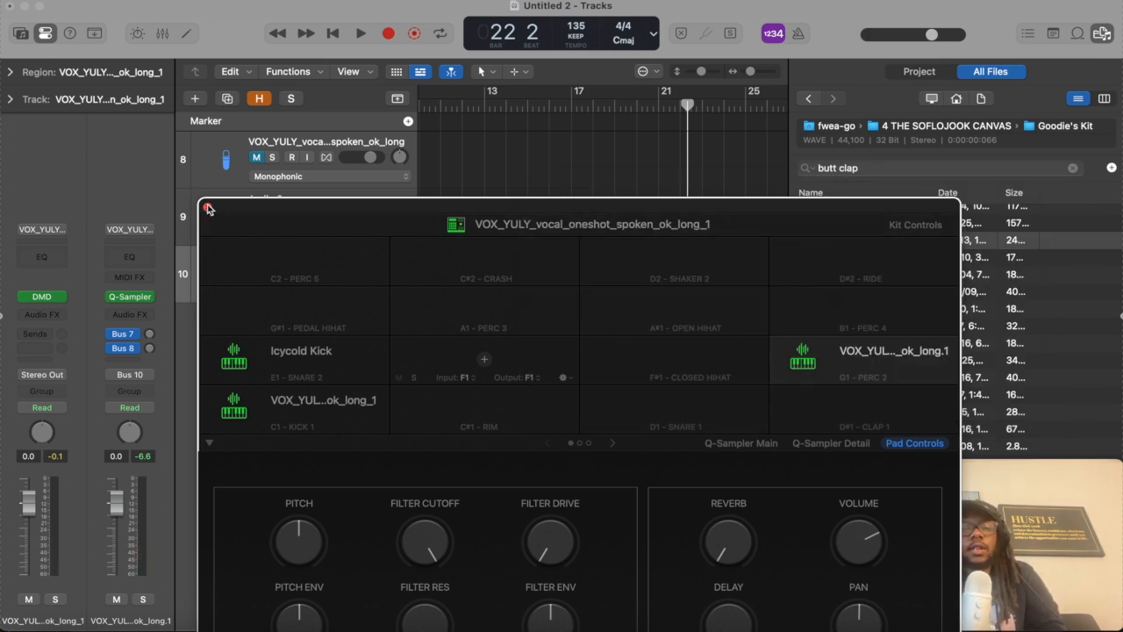
{"action": "left_click_drag", "start_coordinate": [259, 214], "coordinate": [243, 140]}
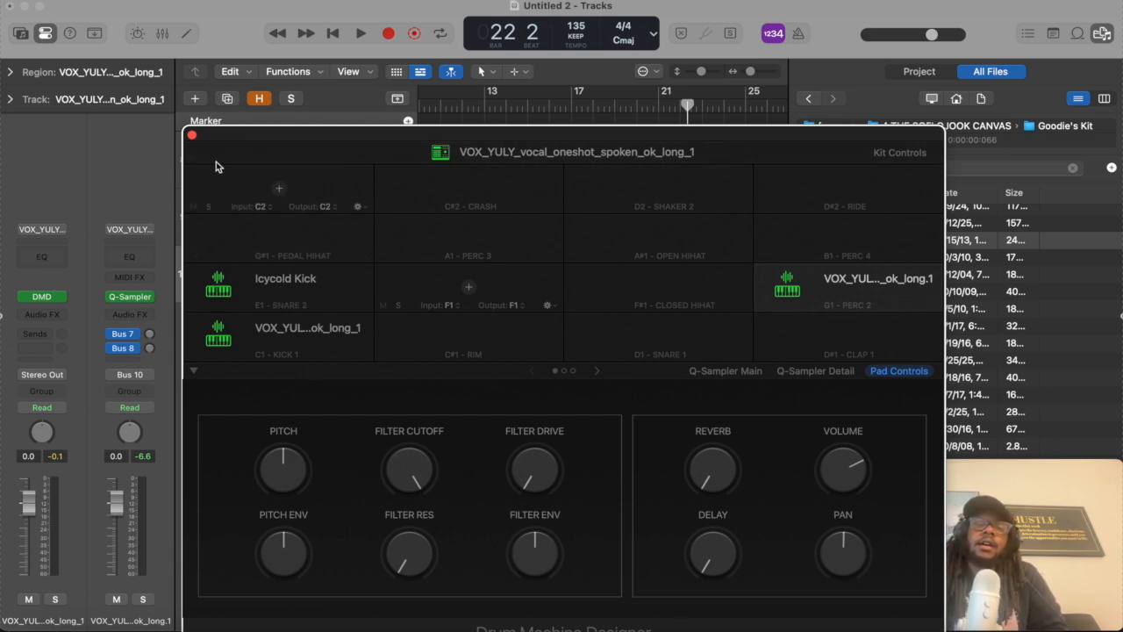
{"action": "left_click", "coordinate": [192, 136]}
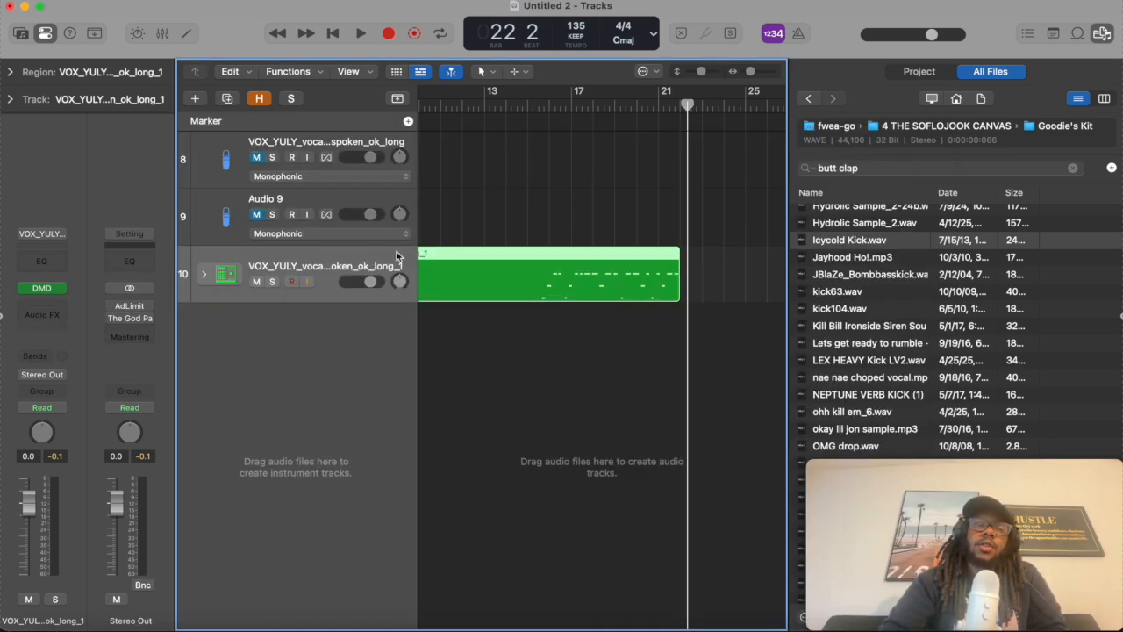
Step: Create a separate Drum Machine Designer track from the kick104.wav sample below the vocal kit, and move its window clear of the track list
{"action": "left_click", "coordinate": [479, 227]}
{"action": "left_click_drag", "start_coordinate": [880, 309], "coordinate": [332, 374]}
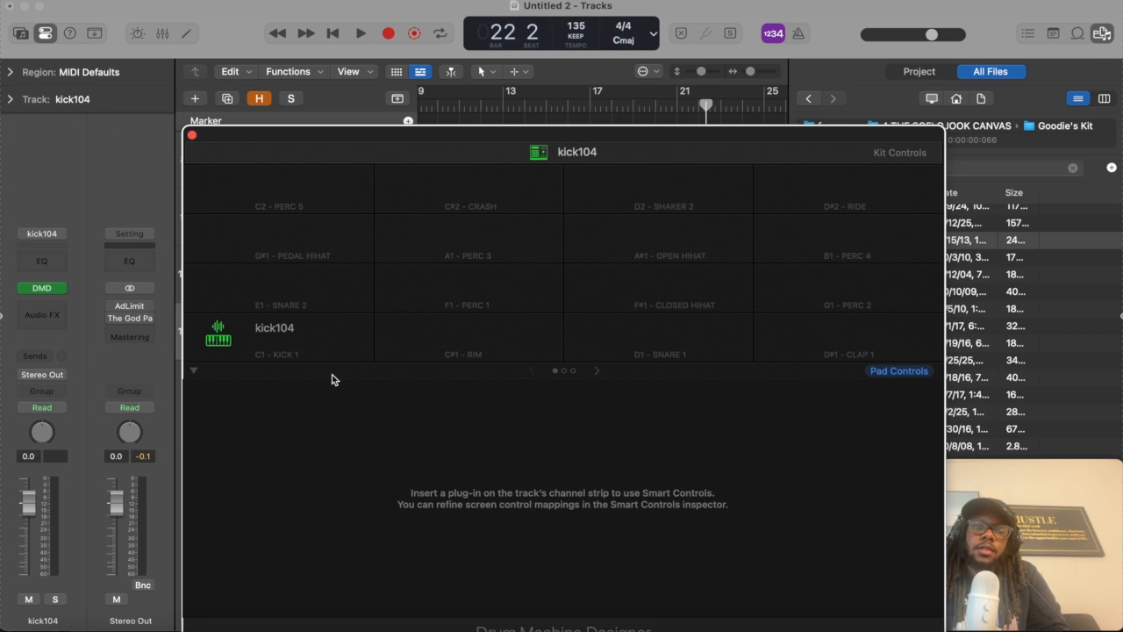
{"action": "mouse_move", "coordinate": [345, 322]}
{"action": "left_click_drag", "start_coordinate": [284, 152], "coordinate": [350, 418]}
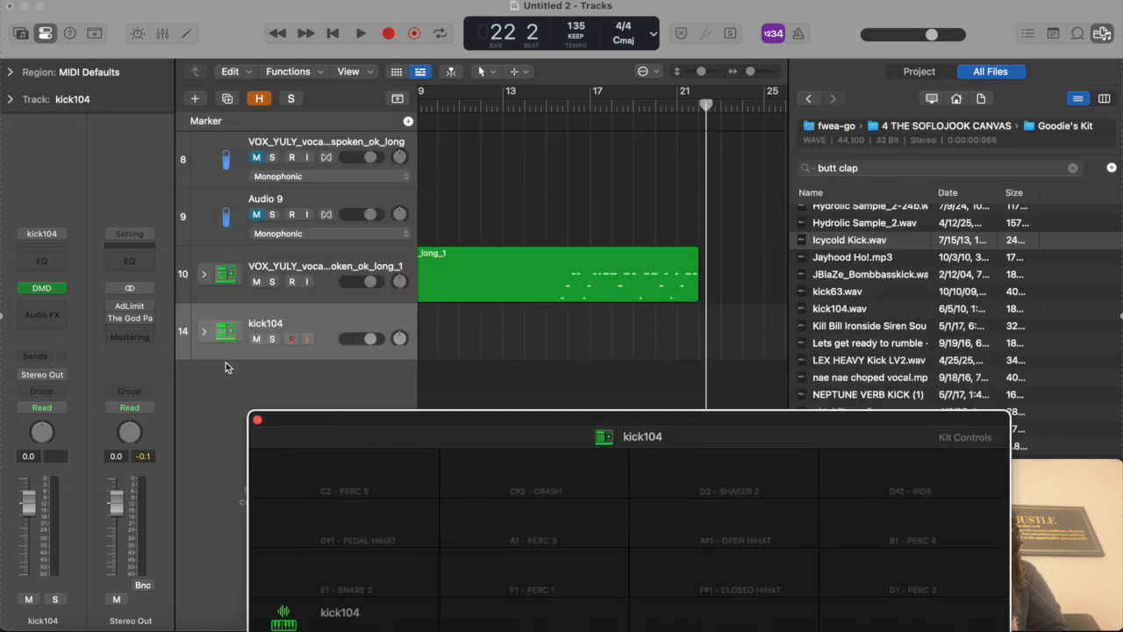
Step: Expand the vocal kit's track stack to show its individual pad tracks, and close the kick104 kit window
{"action": "left_click", "coordinate": [204, 331]}
{"action": "left_click", "coordinate": [205, 331]}
{"action": "left_click", "coordinate": [204, 277]}
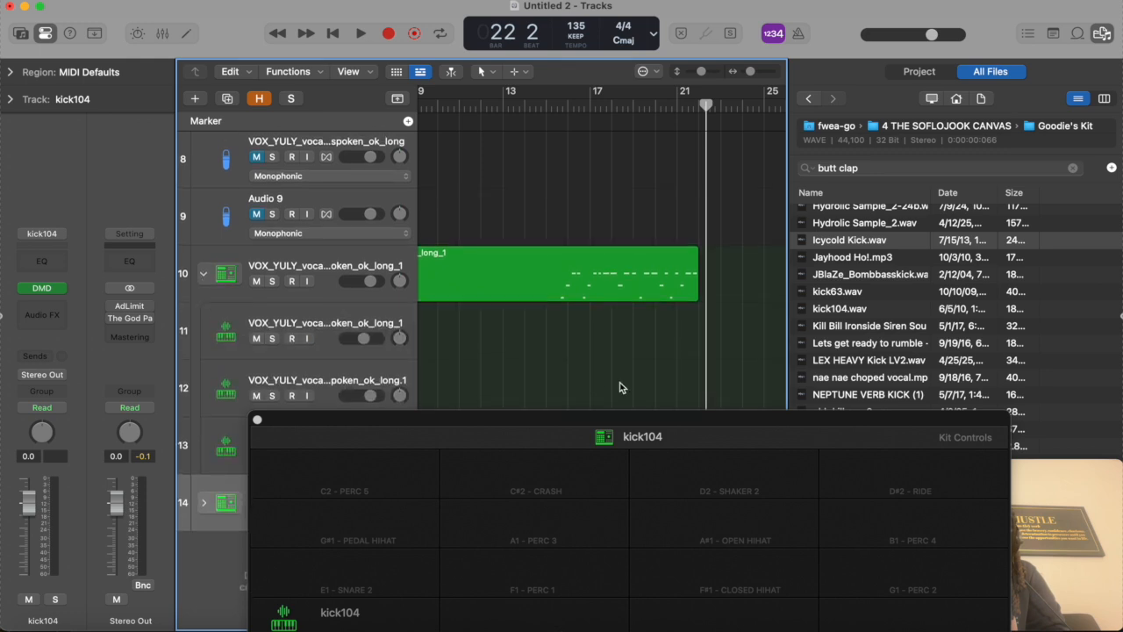
{"action": "scroll", "coordinate": [621, 384], "scroll_direction": "down", "scroll_amount": 5}
{"action": "scroll", "coordinate": [484, 337], "scroll_direction": "up", "scroll_amount": 3}
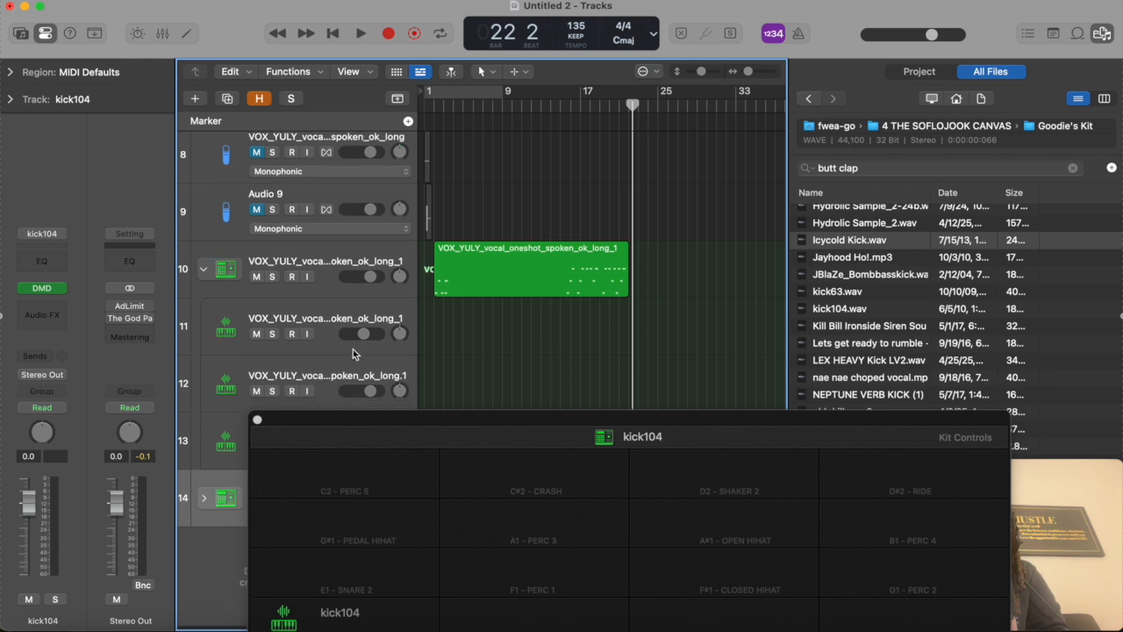
{"action": "left_click", "coordinate": [257, 419]}
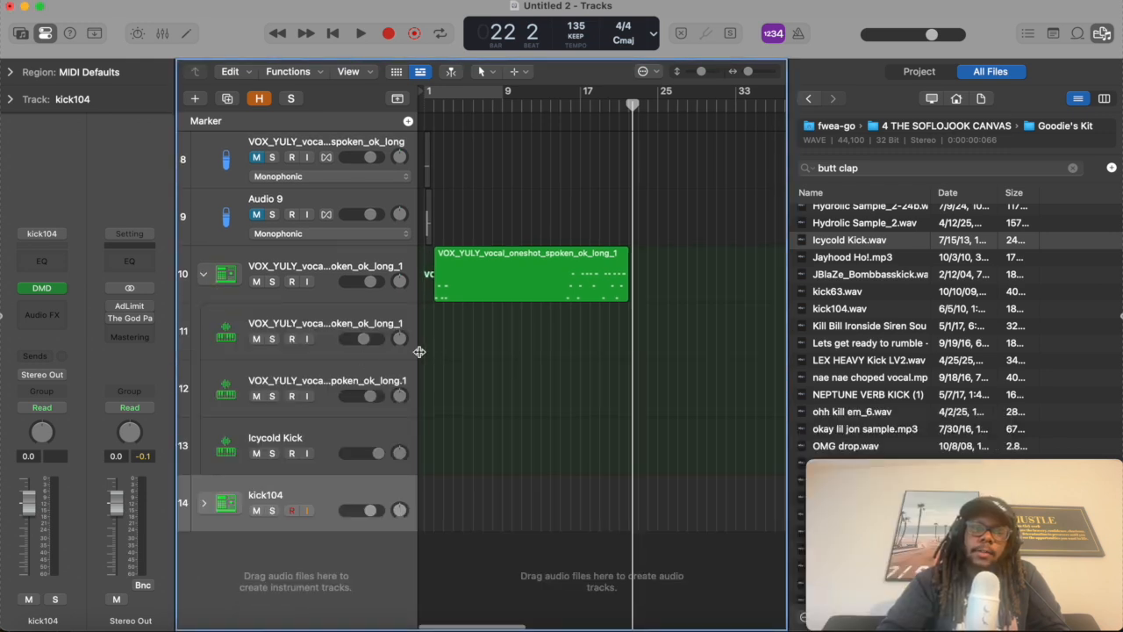
{"action": "left_click", "coordinate": [351, 349]}
{"action": "left_click", "coordinate": [315, 413]}
{"action": "left_click", "coordinate": [315, 441]}
{"action": "left_click", "coordinate": [317, 383]}
{"action": "left_click", "coordinate": [323, 330]}
{"action": "left_click", "coordinate": [306, 480]}
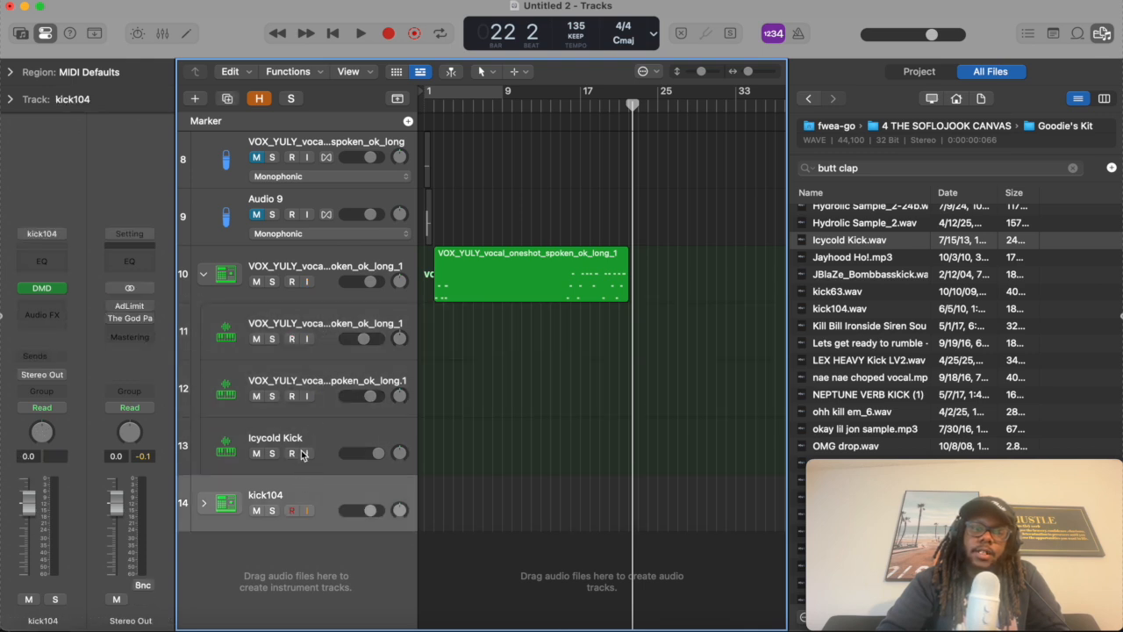